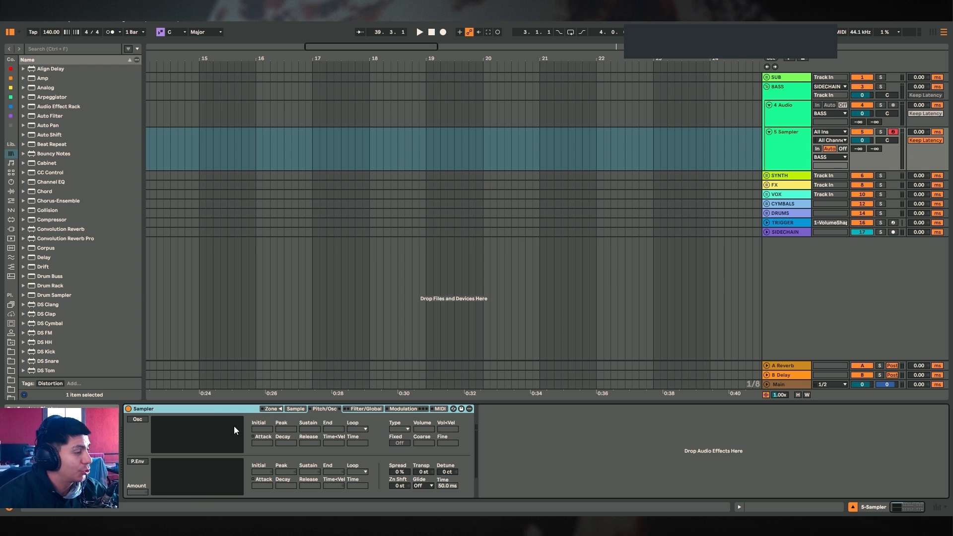
key(Delete)
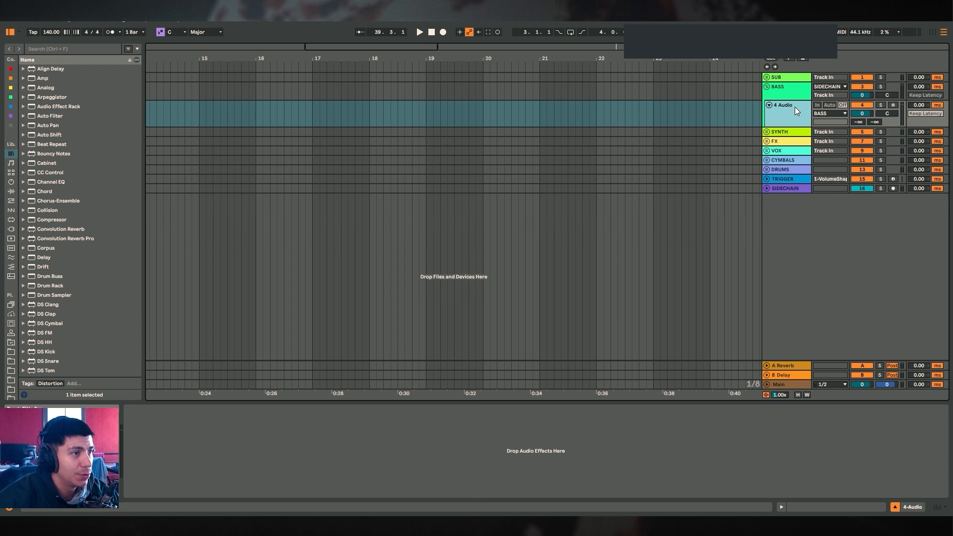
right_click(795, 107)
key(Escape)
key(ctrl+z)
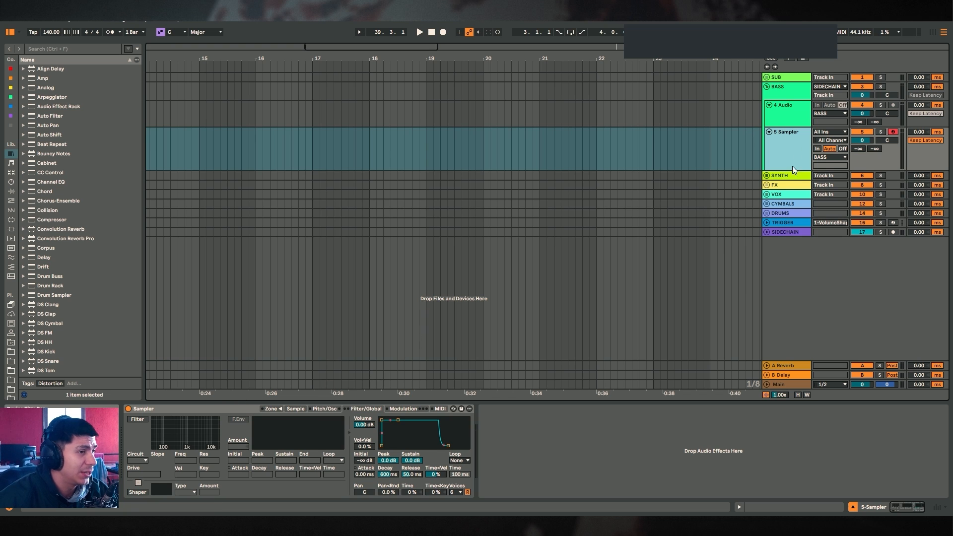
Delete the Sampler device from track 5
click(187, 410)
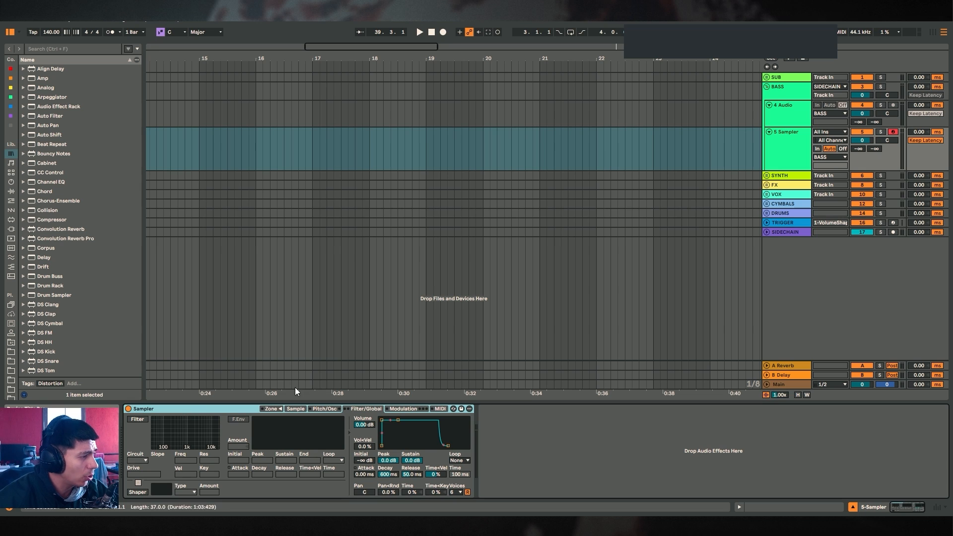
key(Delete)
click(774, 145)
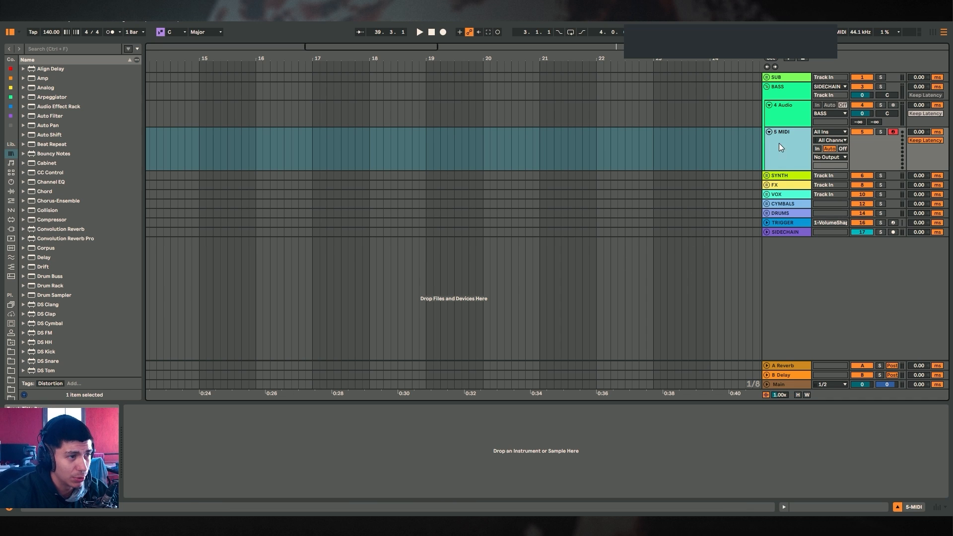
click(525, 165)
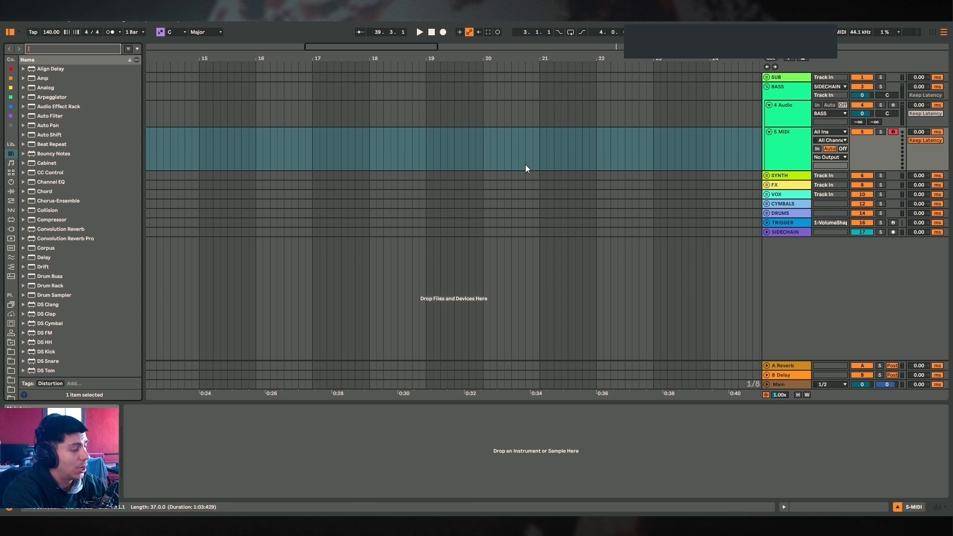
Search the browser for sampler and load a fresh Sampler onto track 5
key(ctrl+f)
text(sampler)
drag(46, 87, 264, 445)
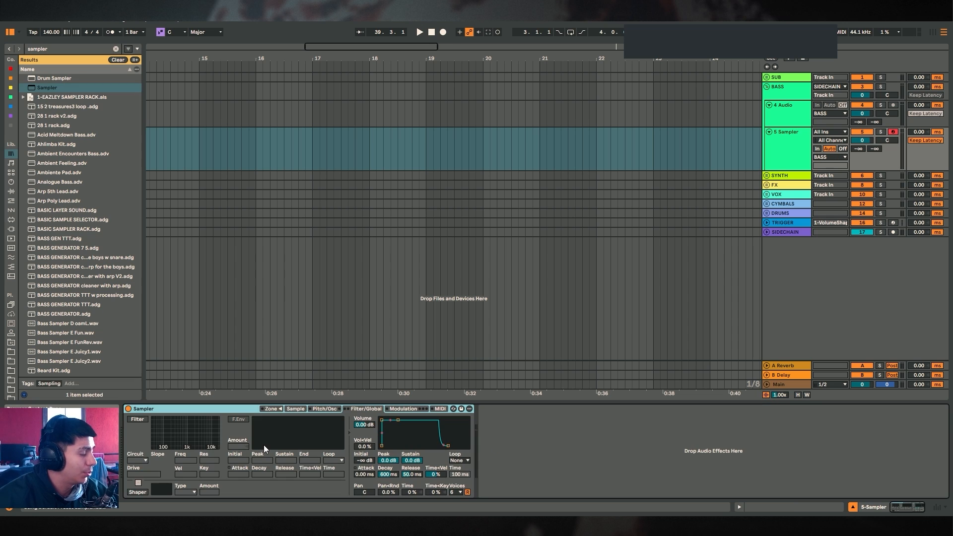
Group the Sampler into an Instrument Rack and show the rack's macro controls
right_click(228, 408)
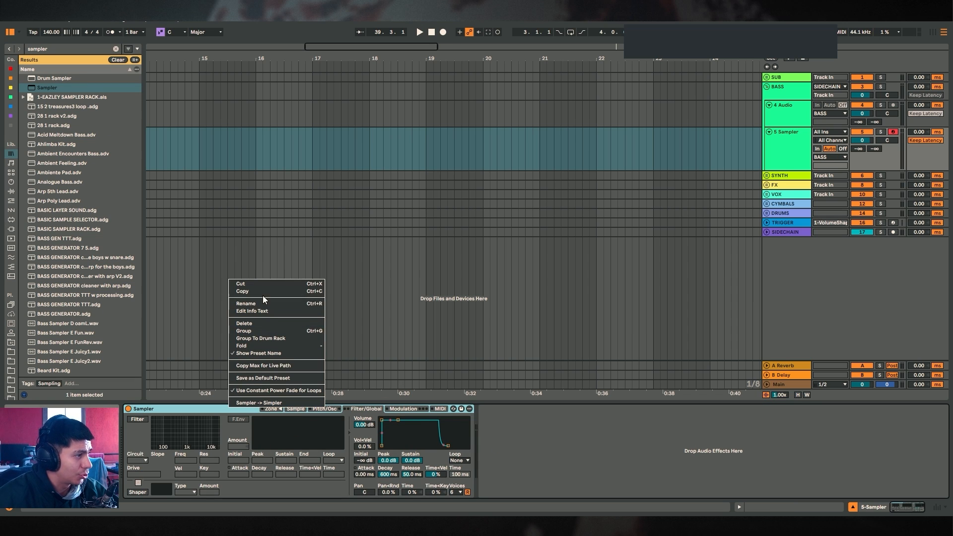
click(264, 330)
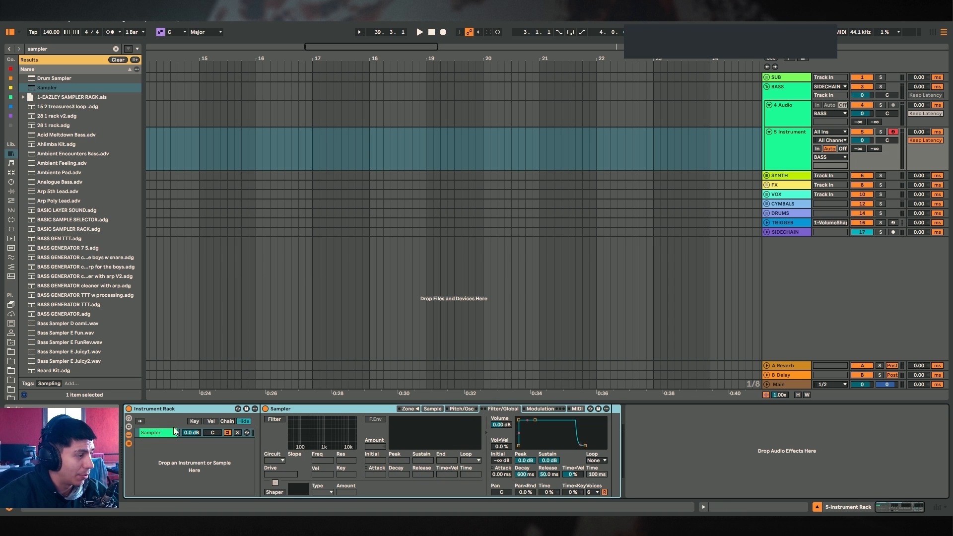
click(158, 433)
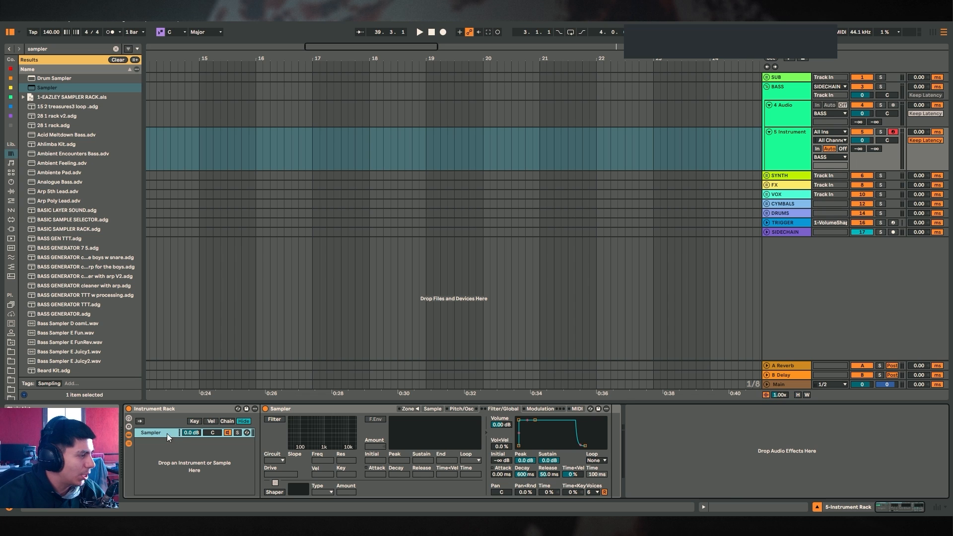
click(128, 421)
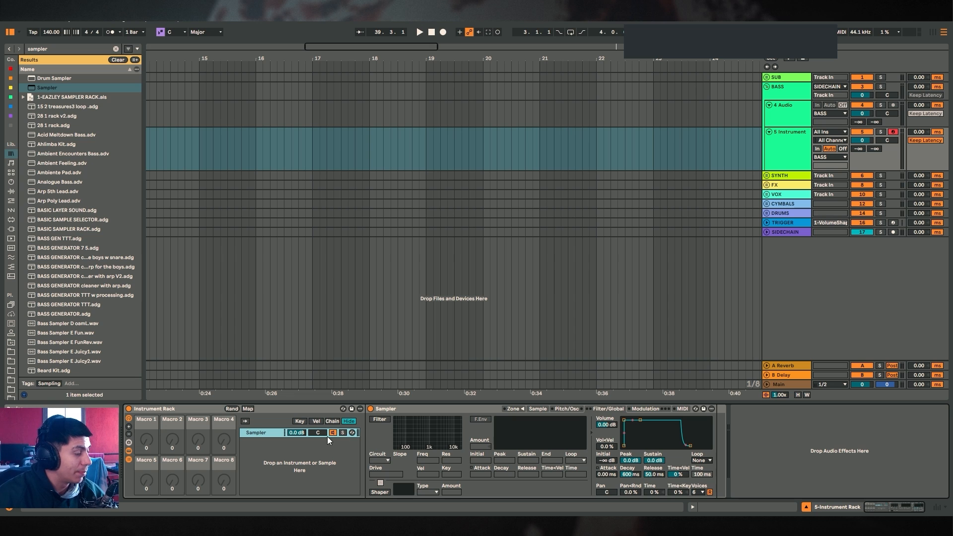
Collapse the Sampler device and rename its rack chain to MID
double_click(413, 409)
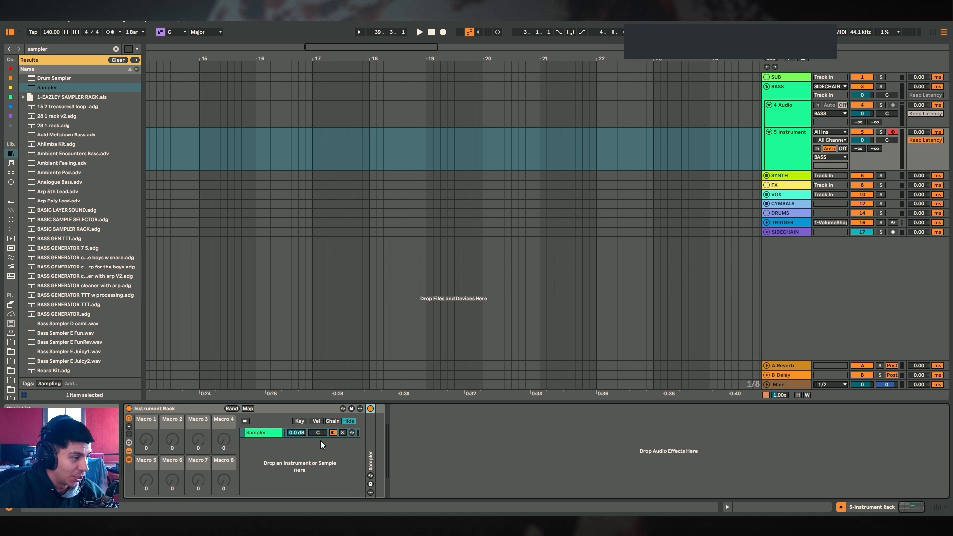
key(ctrl+r)
text(MID)
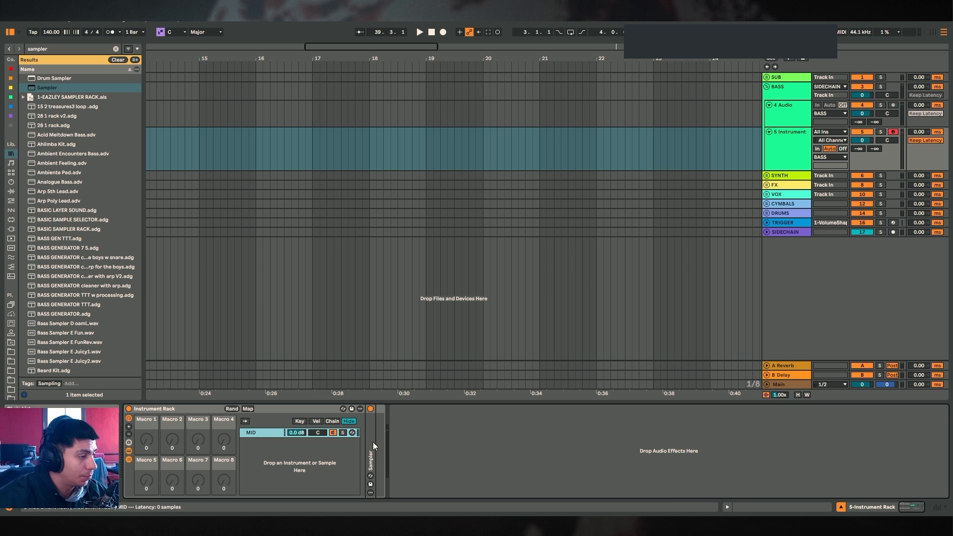
key(Return)
Remove the Sampler device from the MID chain
click(537, 409)
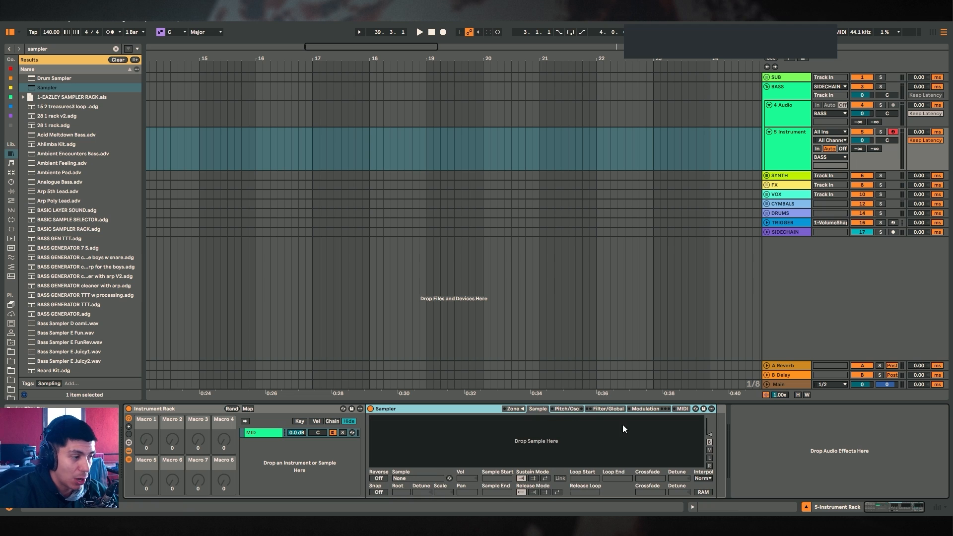
right_click(257, 433)
click(280, 361)
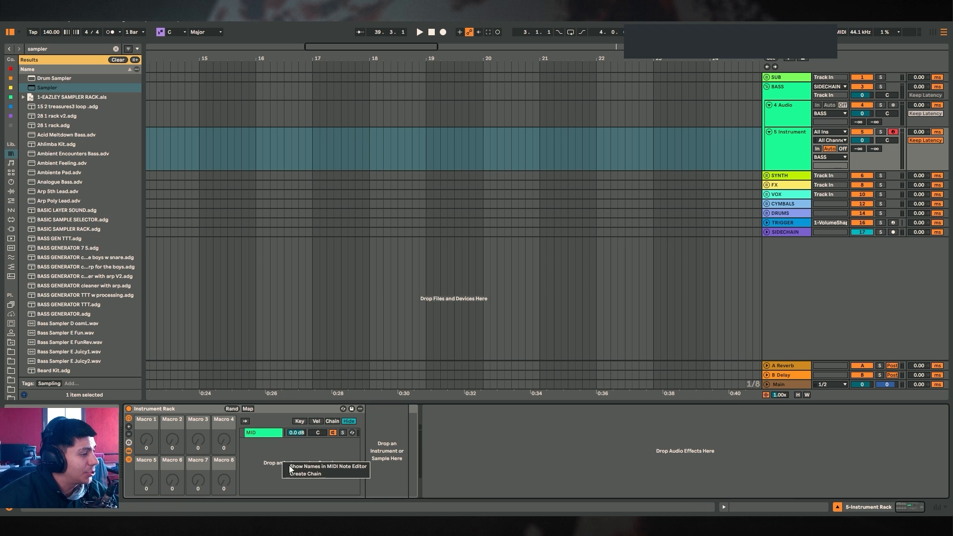
Search for Serum and load Serum 2 into a new chain of the rack, closing its window
key(ctrl+f)
text(SERUM)
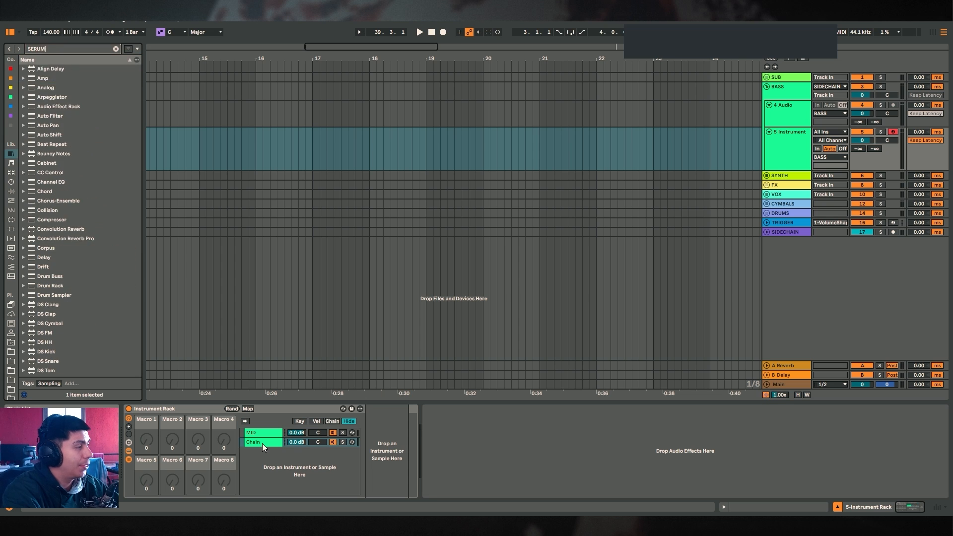
drag(49, 87, 255, 442)
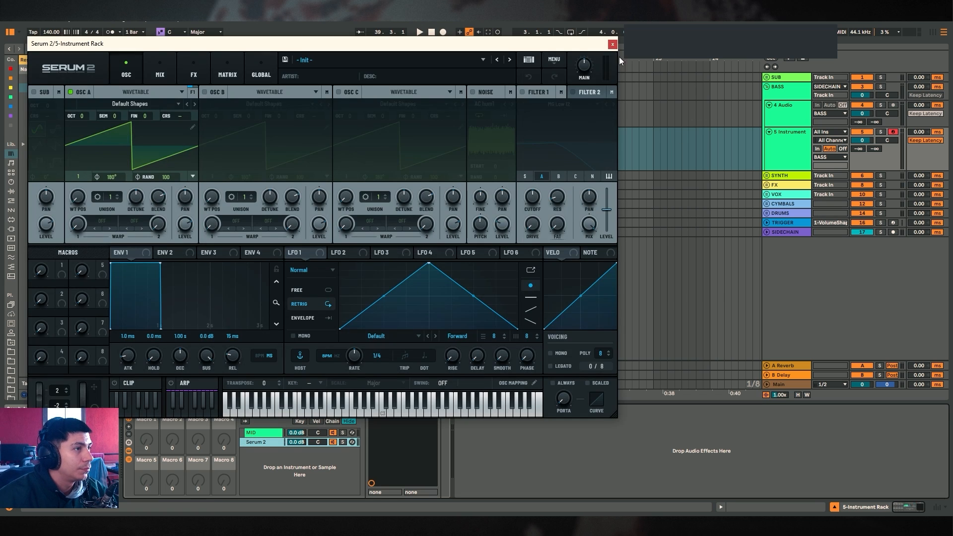
click(616, 42)
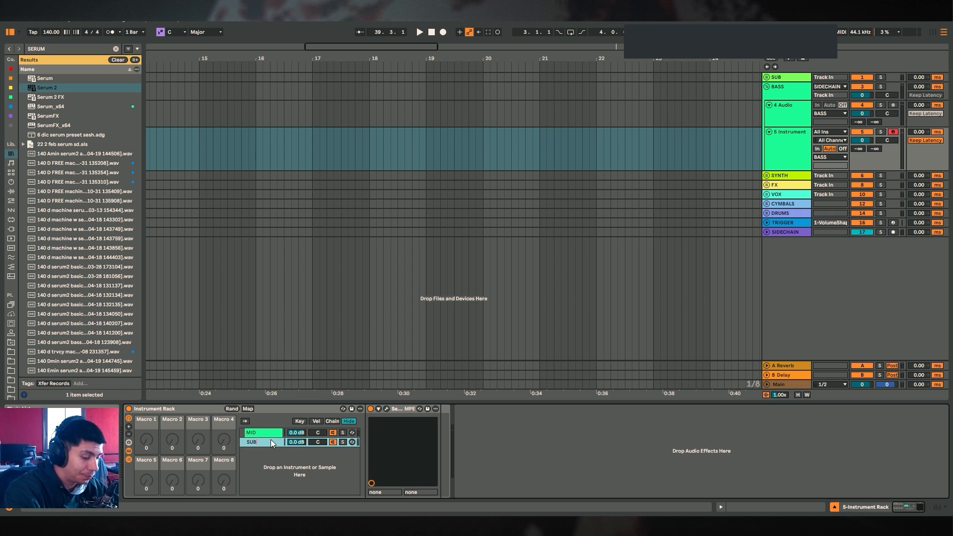
Create a third chain in the rack named HIGH
right_click(261, 453)
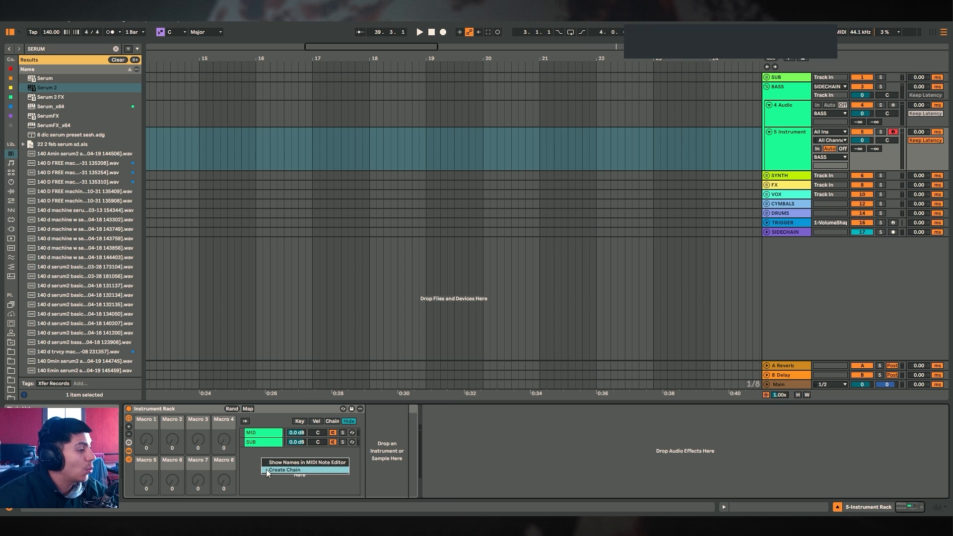
click(268, 472)
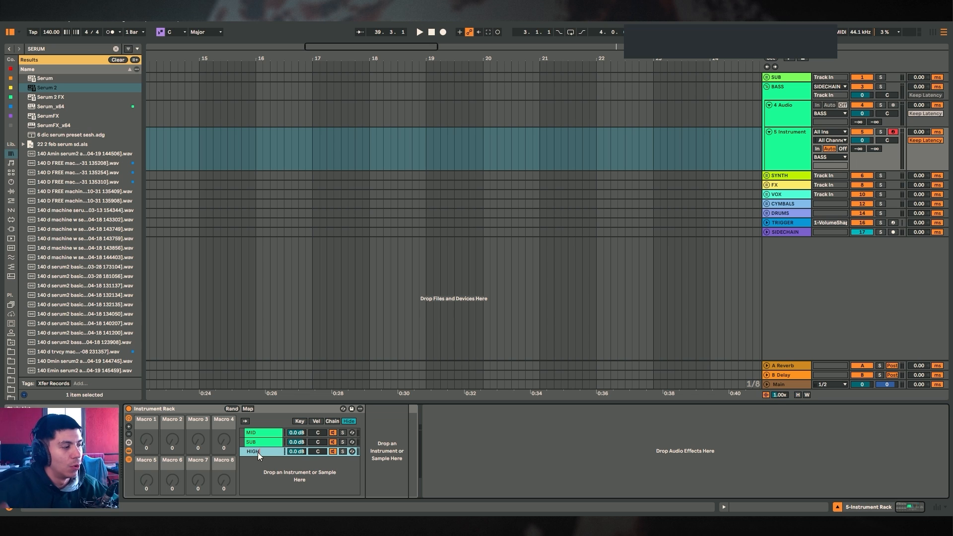
key(Return)
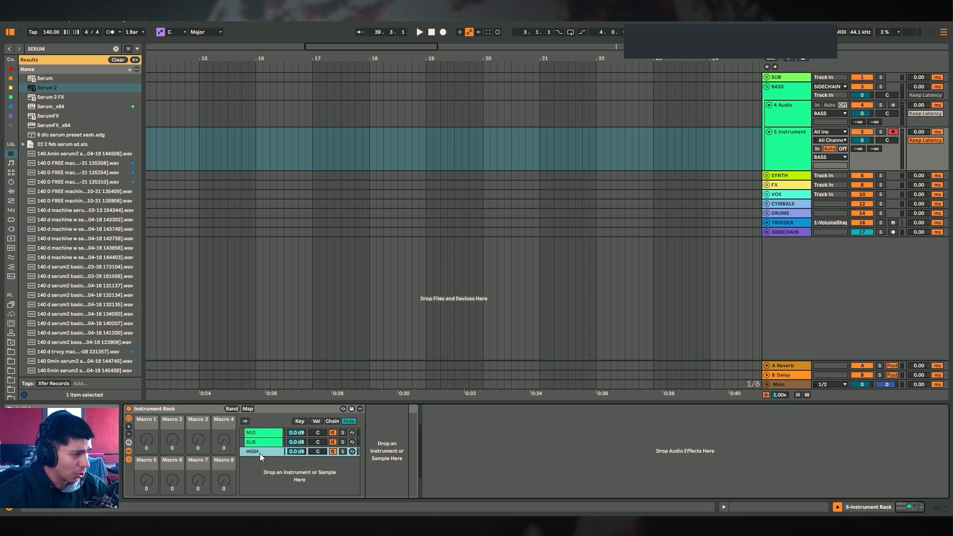
Move the SUB chain to the top of the rack's chain list
drag(260, 444, 259, 432)
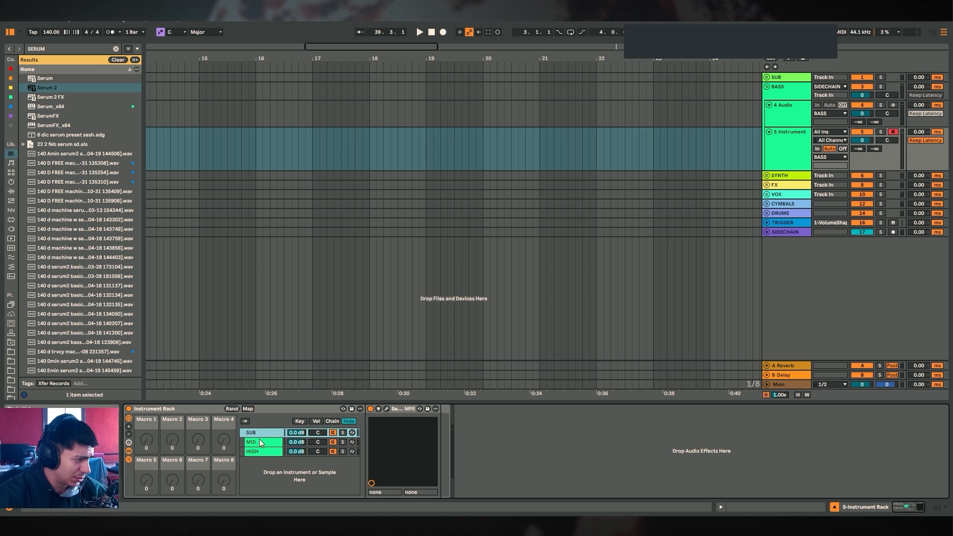
click(269, 451)
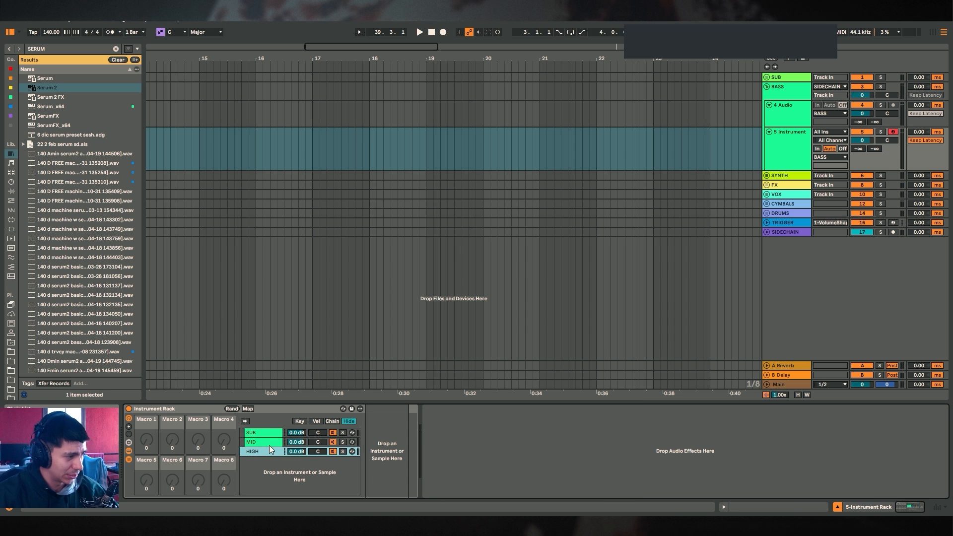
click(266, 433)
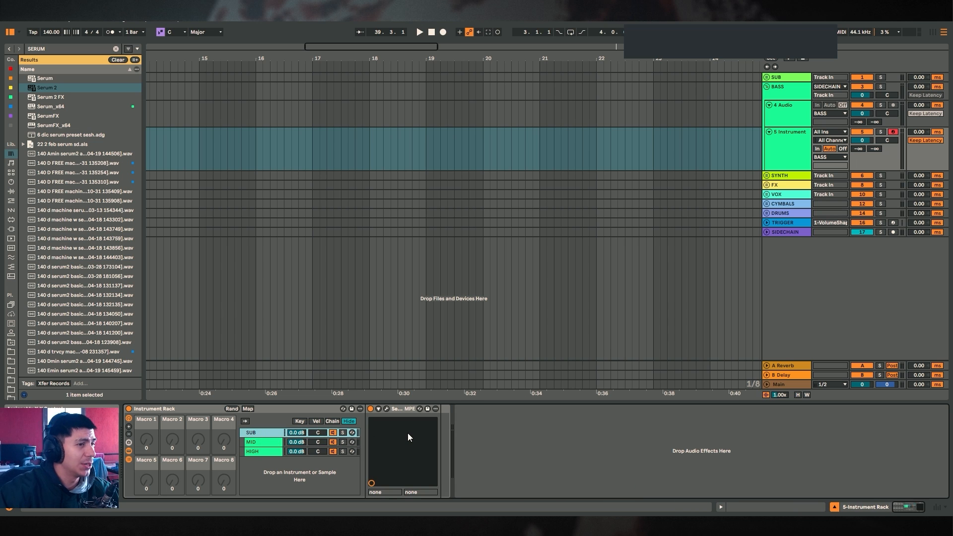
Audition the SUB chain's Serum 2 with the computer keyboard shifted down two octaves
key(a)
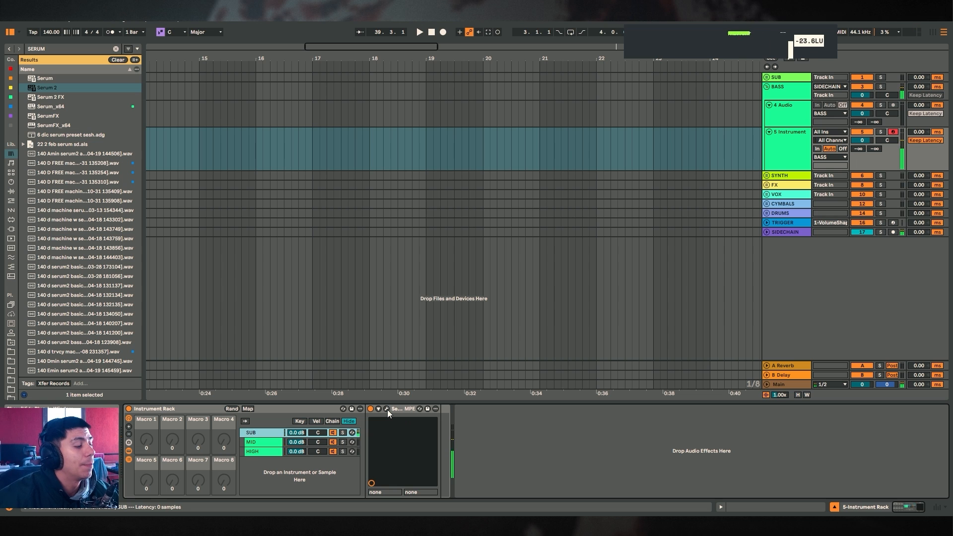
key(z)
key(z)
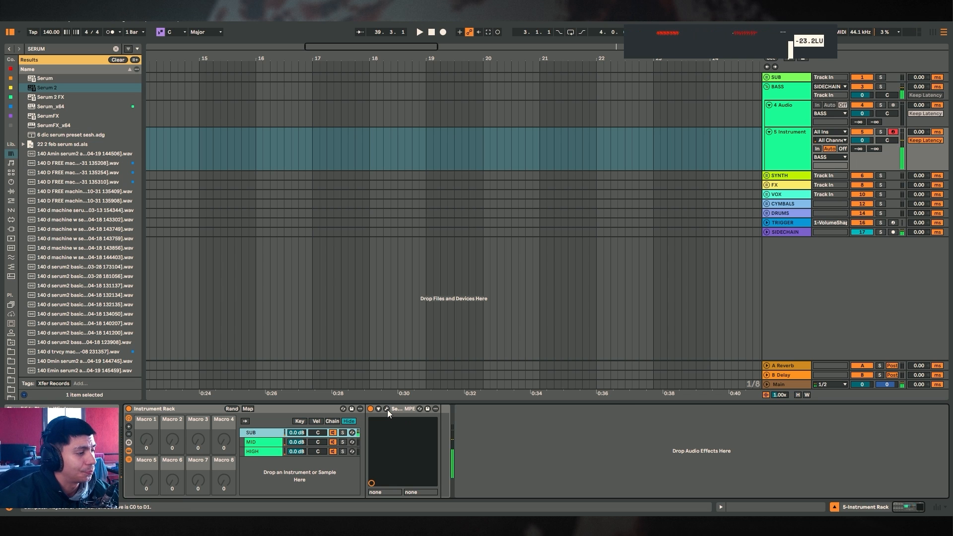
Open and reposition the SUB chain's Serum 2 window, then close it
click(386, 409)
drag(457, 43, 632, 86)
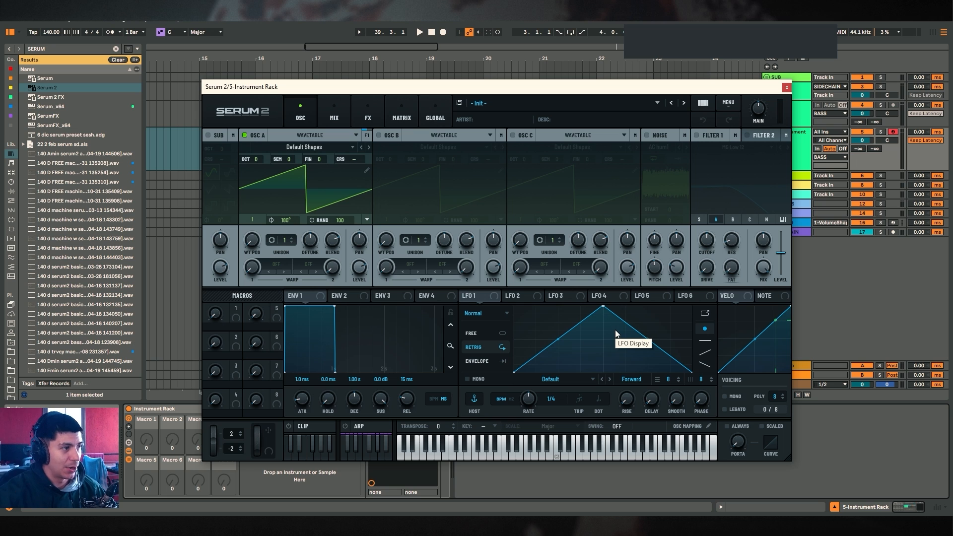
click(787, 87)
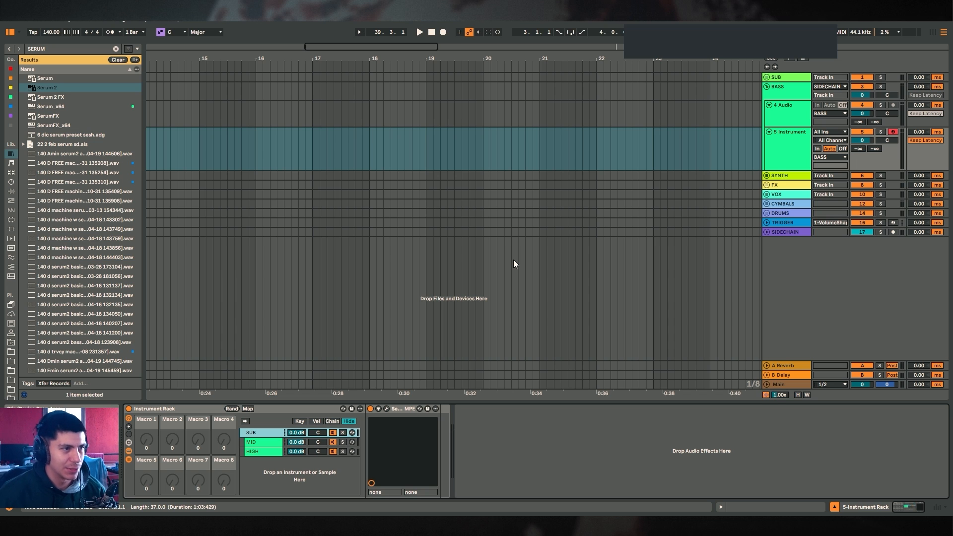
Load the Analog Basic Shapes sine into Oscillator A and set its random phase to 0
click(386, 408)
click(347, 149)
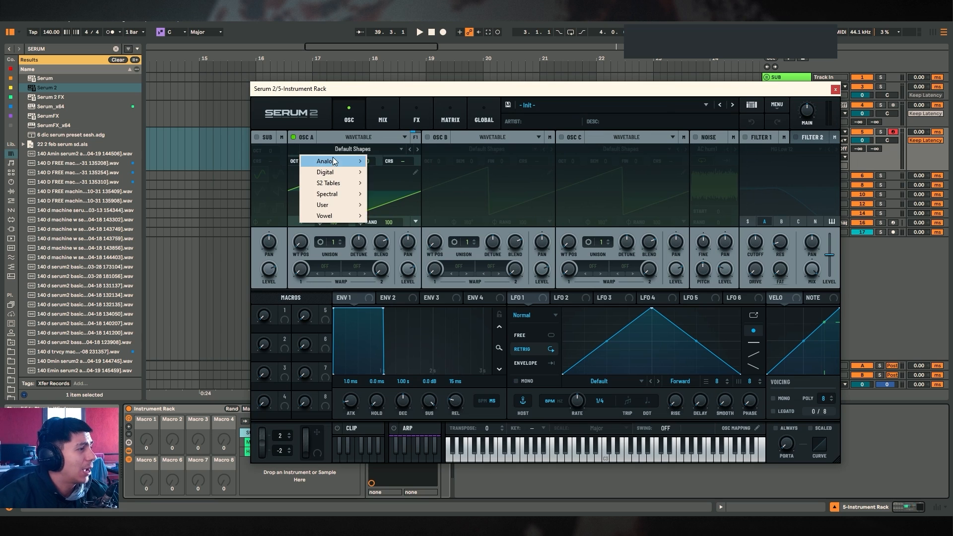
mouse_move(334, 161)
click(392, 206)
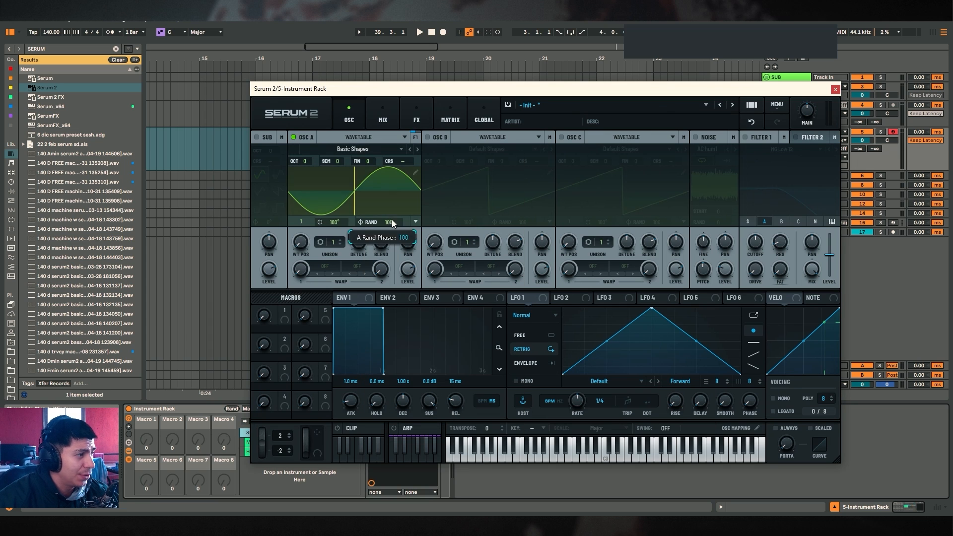
drag(392, 222, 457, 298)
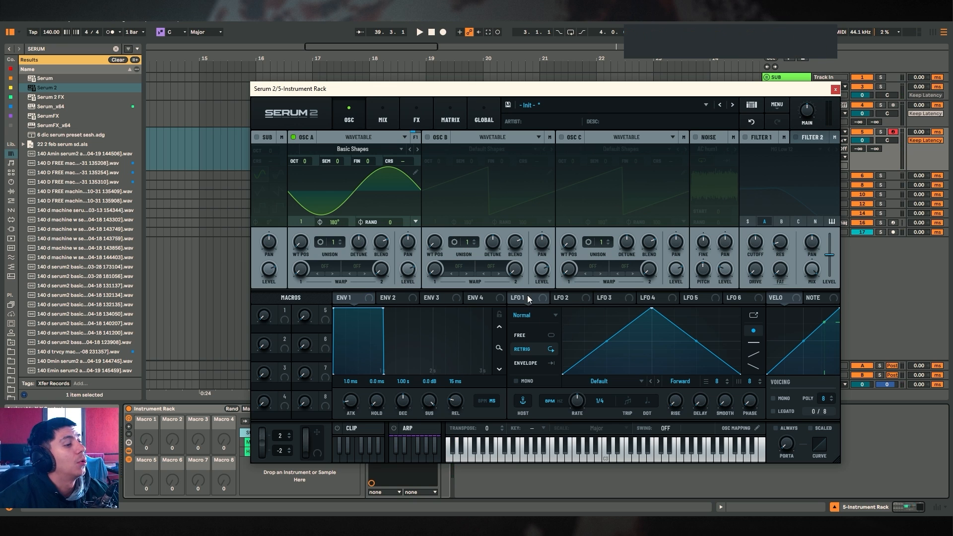
Switch LFO 1 to Envelope mode
click(390, 297)
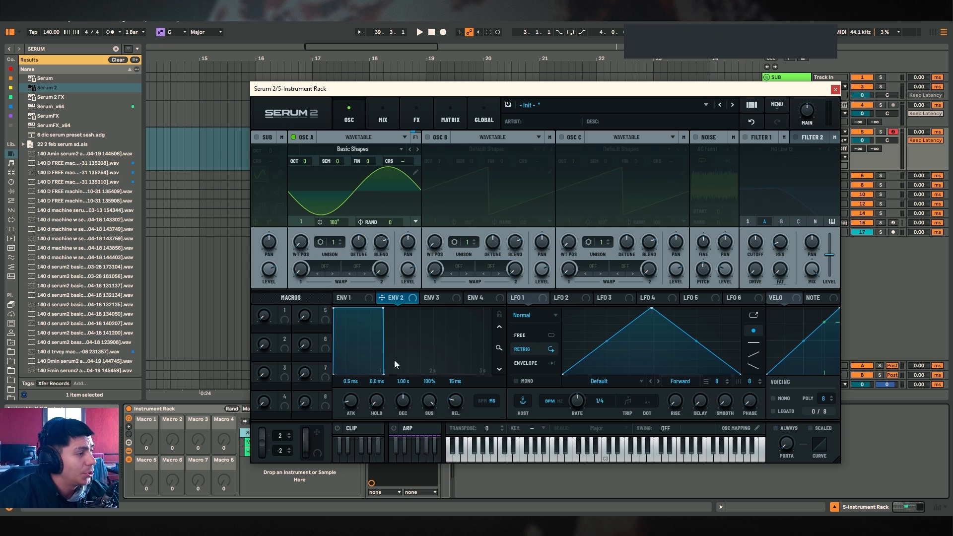
click(547, 299)
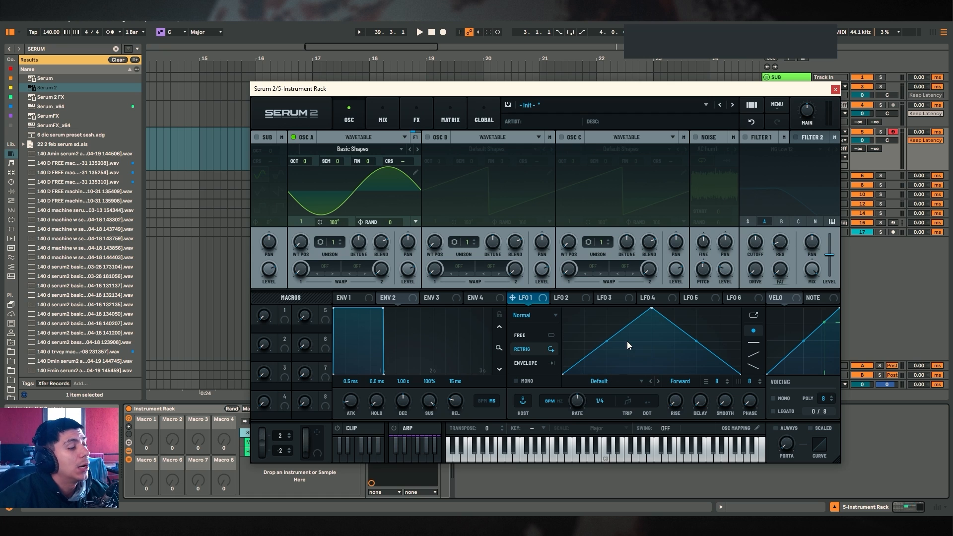
click(544, 364)
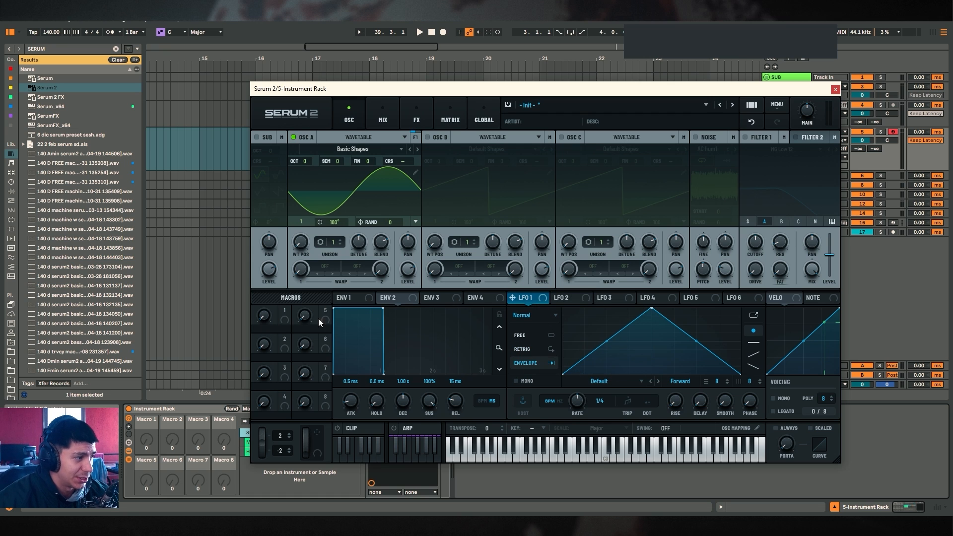
Reshape LFO 1's envelope into a single straight ramp falling from full at the start to zero at the end
drag(652, 308, 601, 314)
double_click(634, 350)
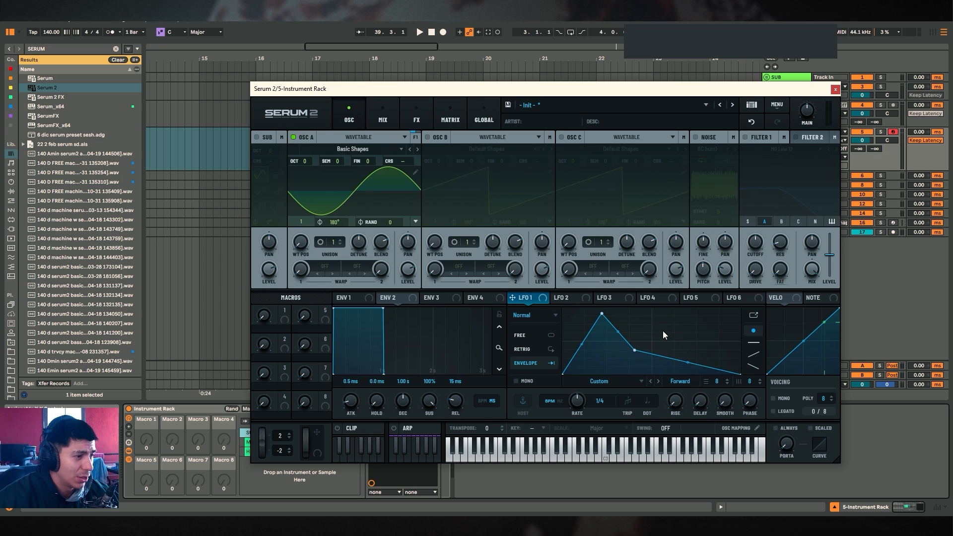
double_click(704, 325)
double_click(704, 326)
double_click(635, 351)
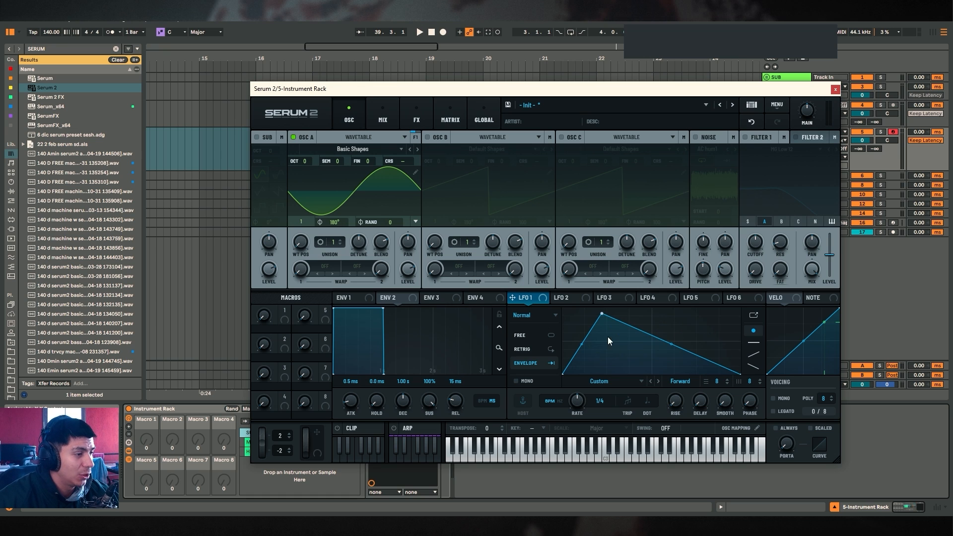
drag(602, 313, 563, 309)
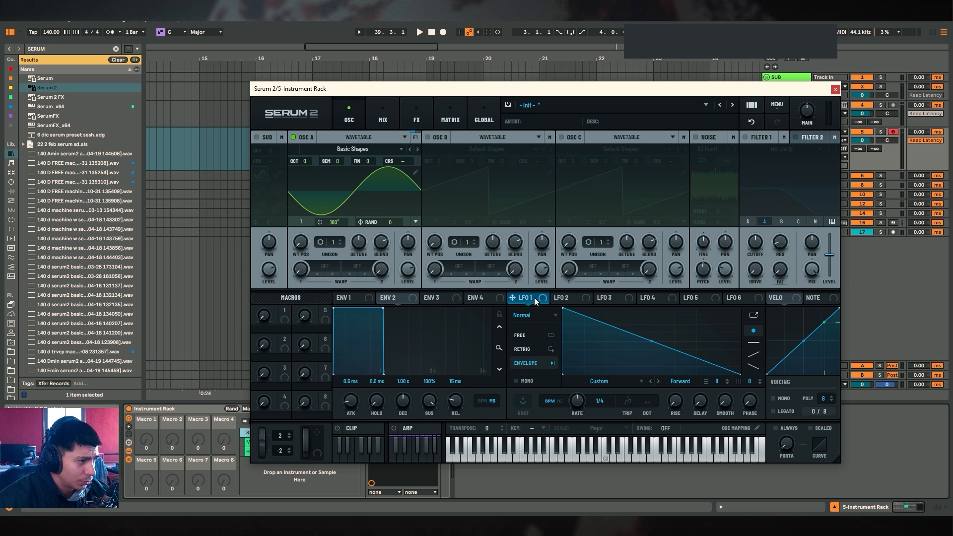
In the modulation matrix, route LFO 1 to the Global Main Tuning destination and raise the modulation amount
click(417, 119)
click(450, 120)
click(300, 153)
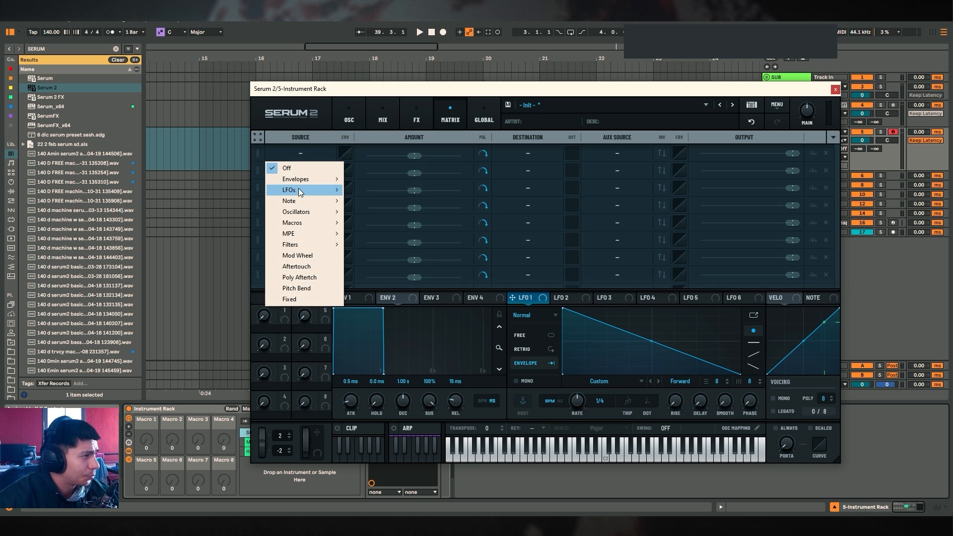
mouse_move(299, 189)
click(371, 189)
click(524, 153)
mouse_move(532, 346)
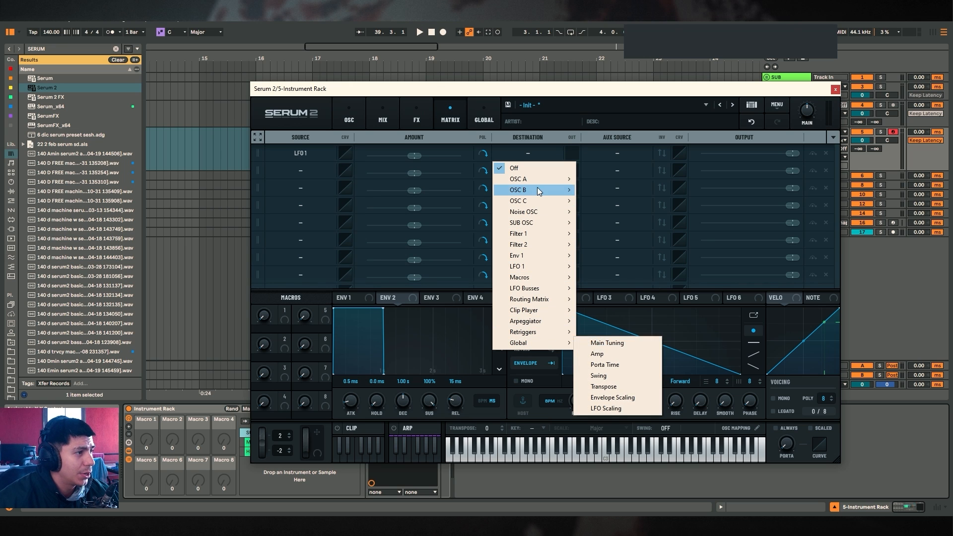
mouse_move(547, 180)
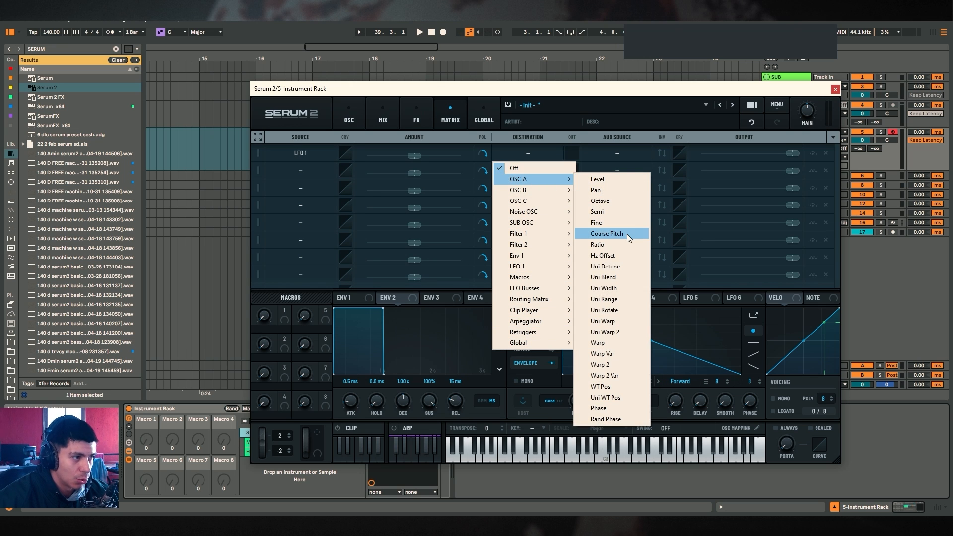
click(603, 342)
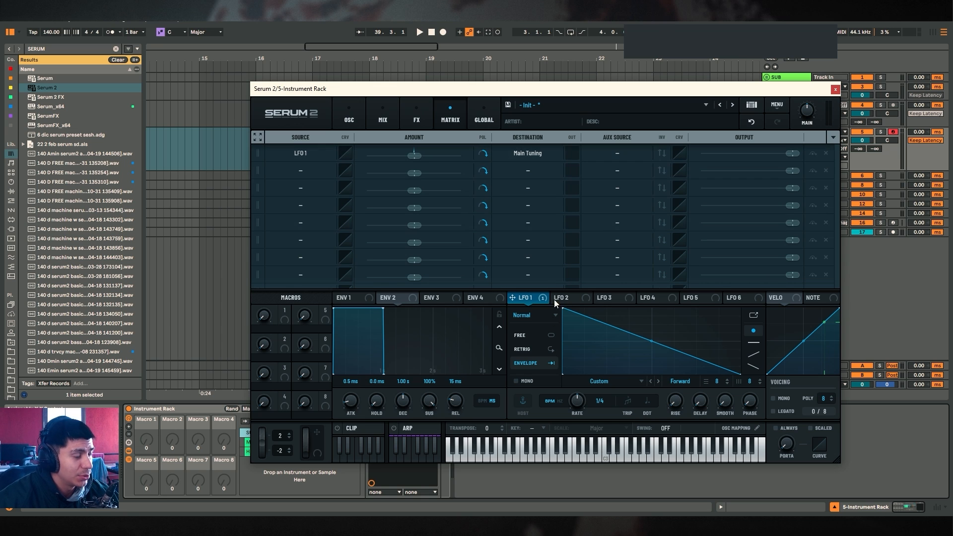
drag(414, 156, 444, 159)
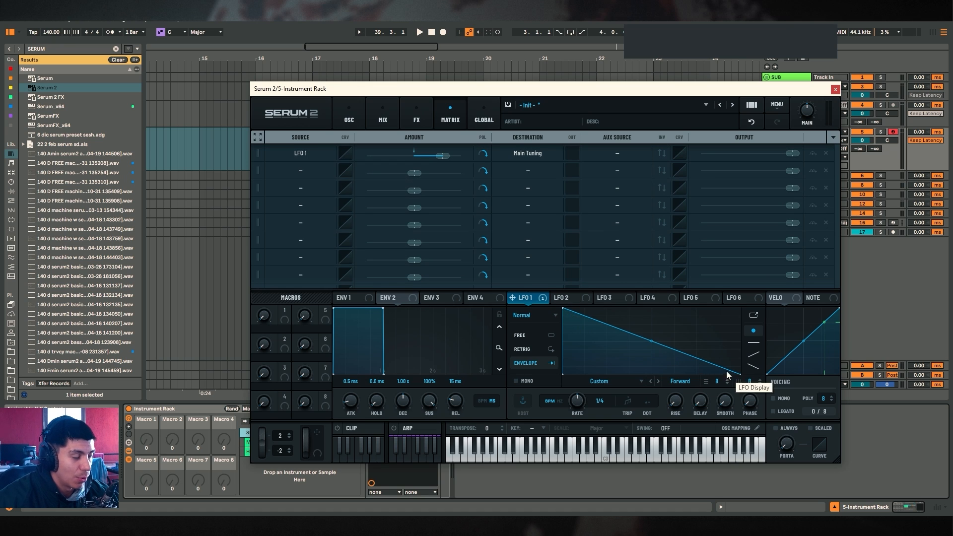
Audition the pitch-modulated SUB patch by playing notes on the computer keyboard while testing an LFO 1 point
double_click(564, 308)
key(h)
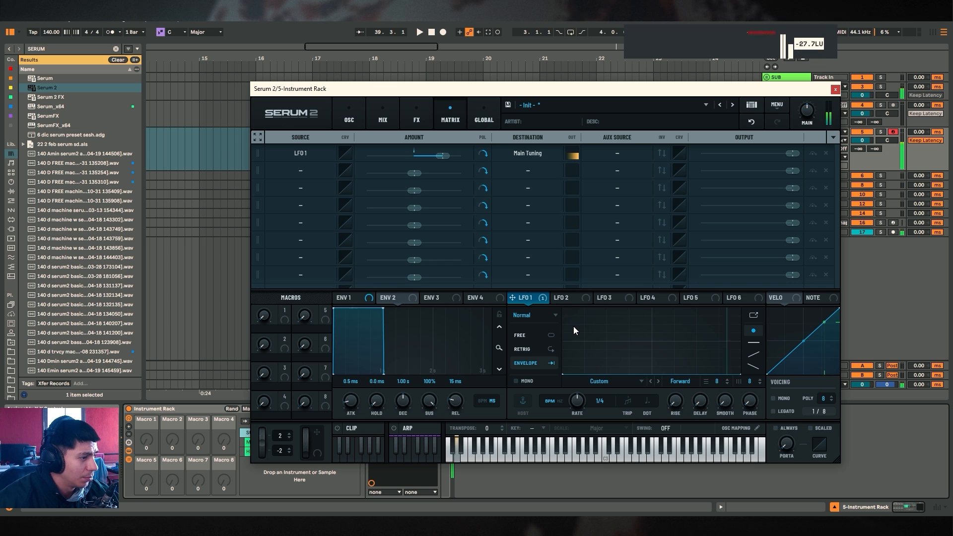
key(x)
key(x)
key(x)
key(a)
key(z)
key(z)
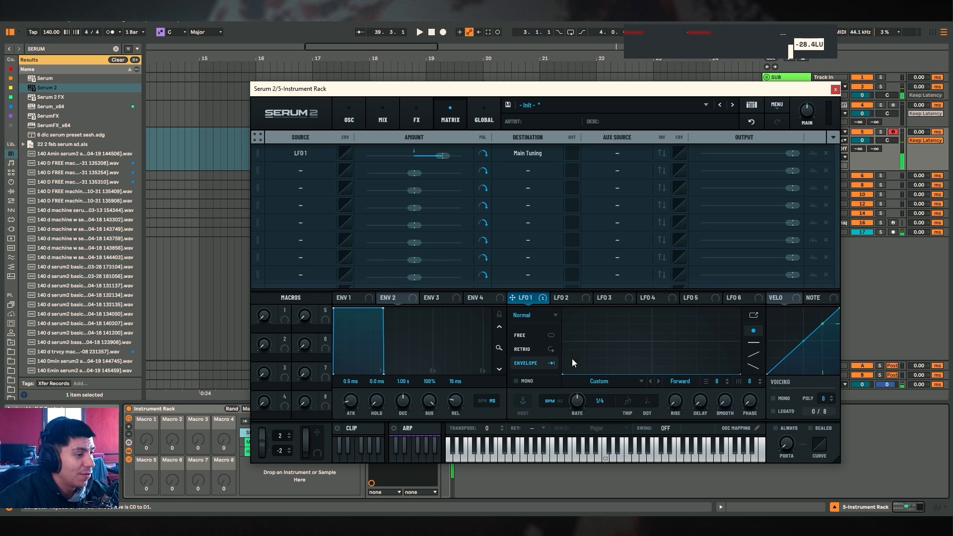
drag(572, 359, 540, 287)
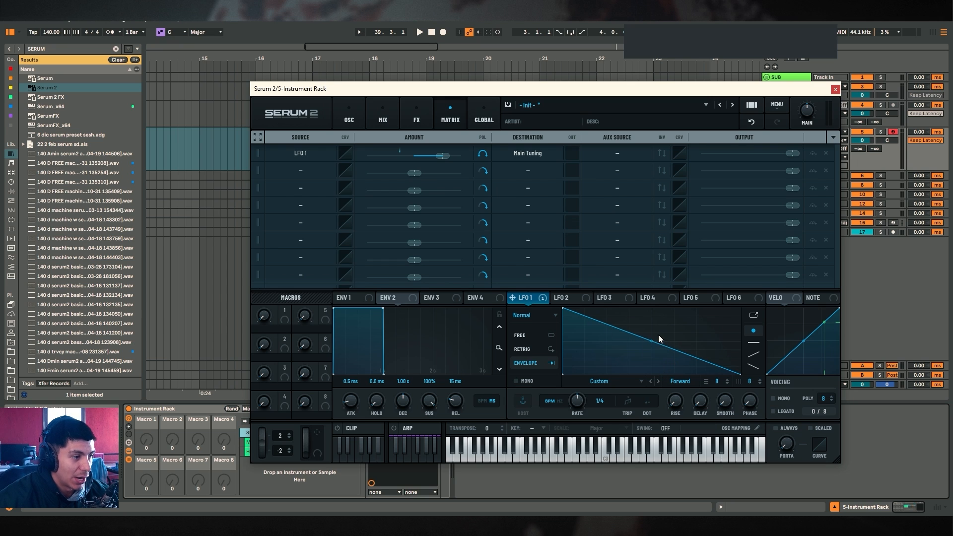
Rebuild LFO 1's shape by raising the end point, lowering the start point and adding a peak near the start
drag(740, 374, 738, 340)
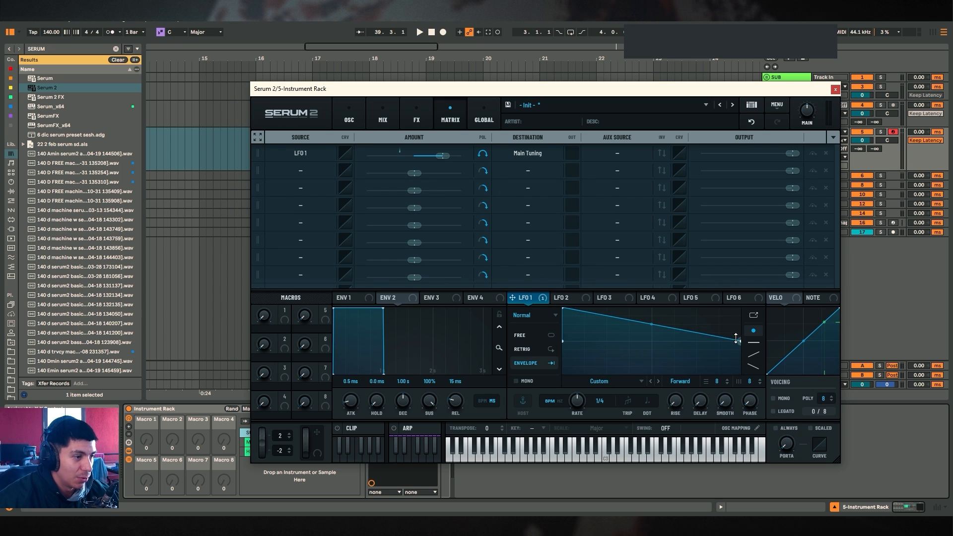
drag(563, 309, 563, 340)
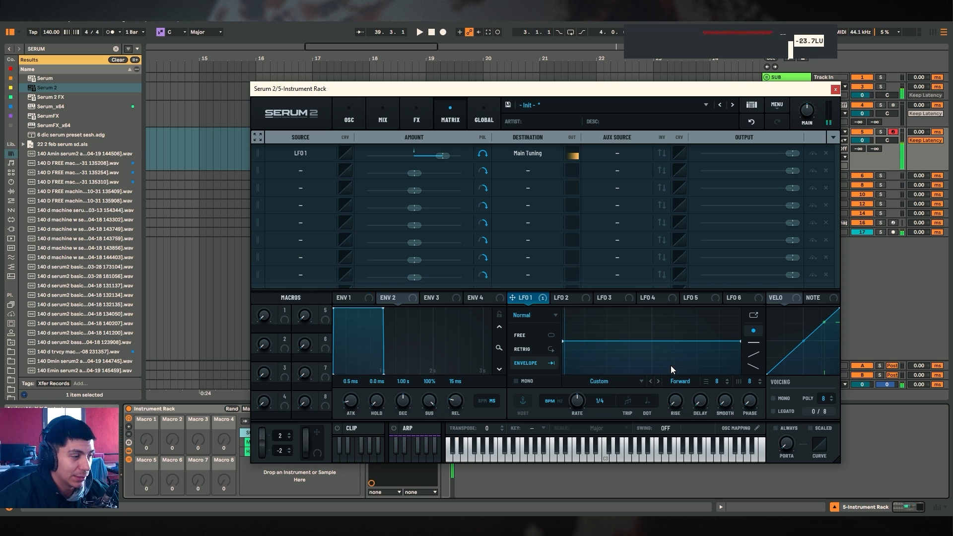
drag(639, 341, 606, 308)
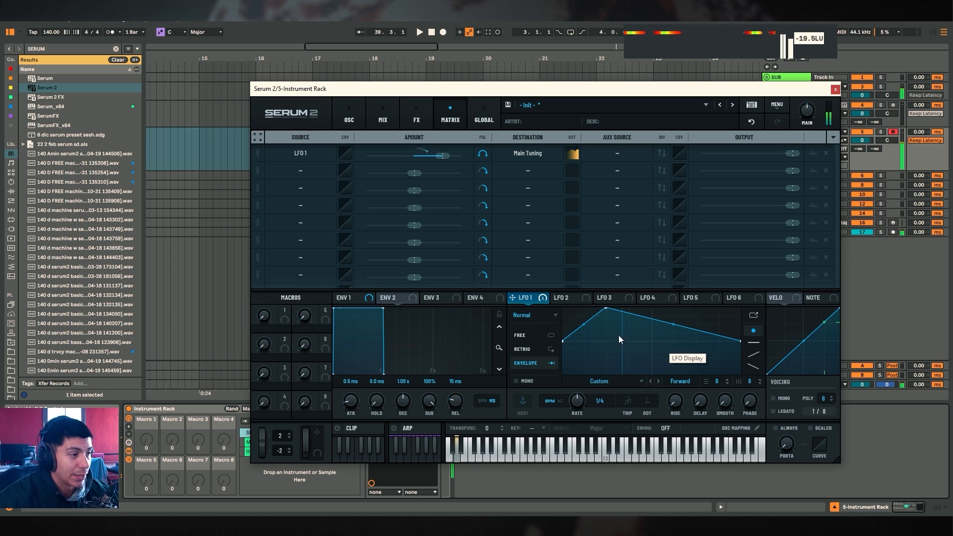
mouse_move(606, 309)
mouse_down()
mouse_move(652, 416)
mouse_move(606, 303)
mouse_up()
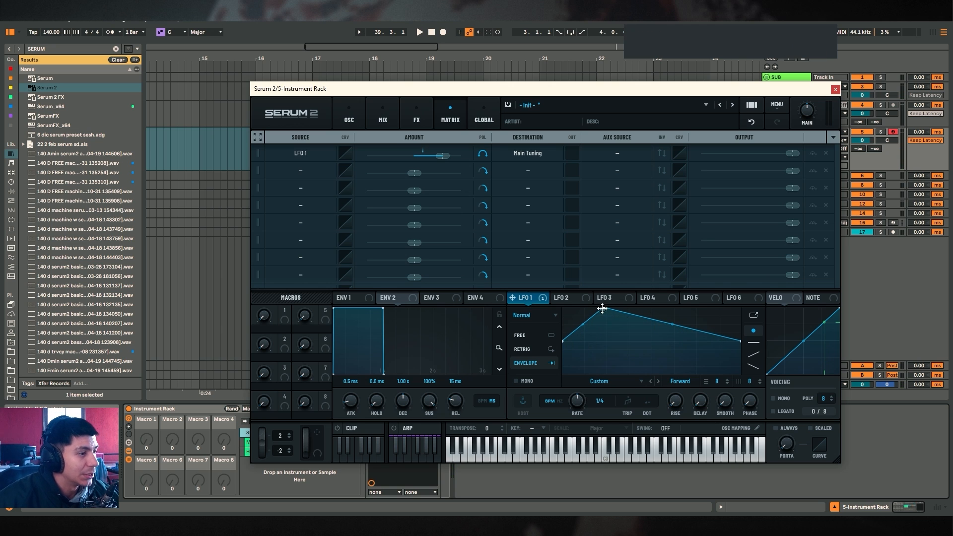
drag(603, 308, 606, 332)
double_click(726, 348)
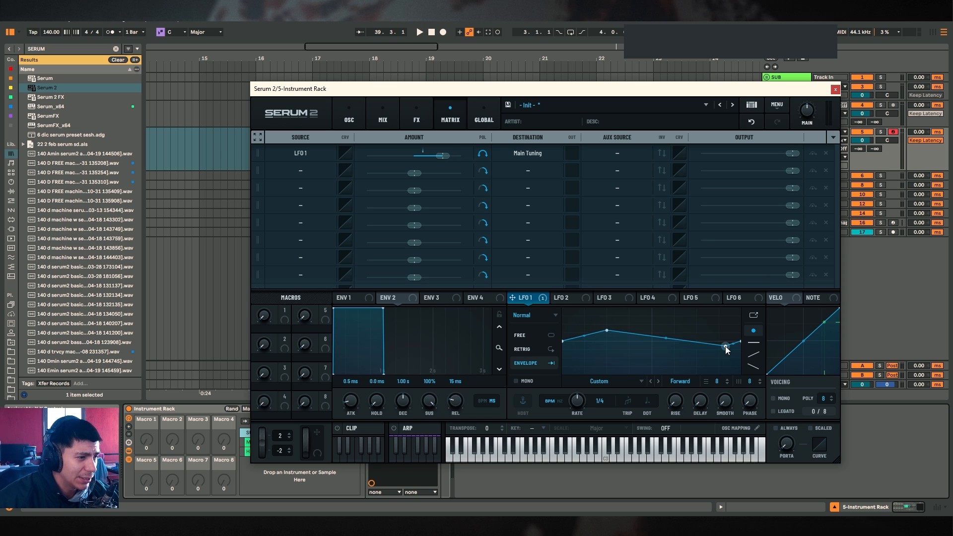
drag(726, 348, 741, 346)
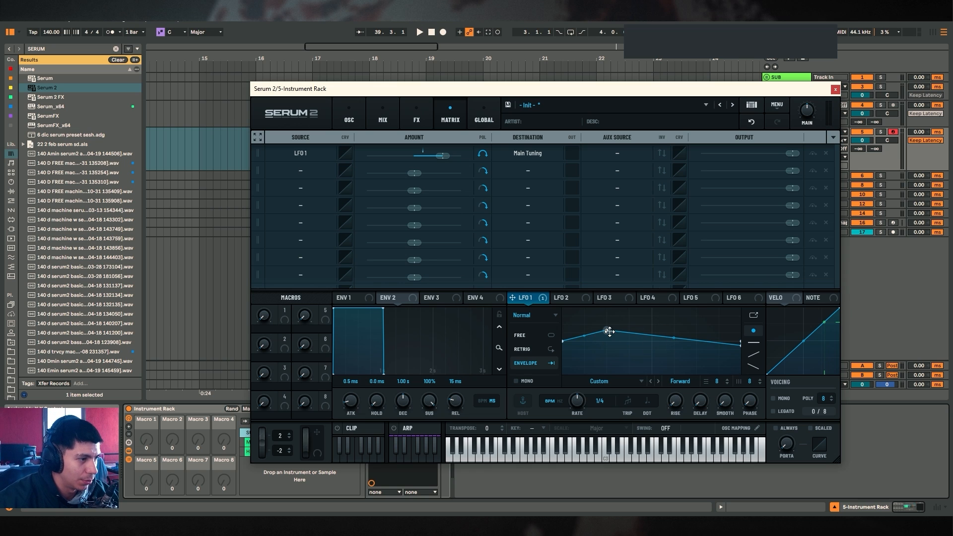
Refine LFO 1's curve into a quick rise to an early peak followed by a curved drop that levels off
mouse_move(606, 330)
mouse_down()
mouse_move(536, 283)
mouse_move(578, 292)
mouse_move(594, 333)
mouse_move(604, 332)
mouse_up()
mouse_move(739, 347)
mouse_down()
mouse_move(707, 342)
mouse_move(721, 342)
mouse_up()
drag(604, 332, 586, 323)
drag(652, 333, 653, 350)
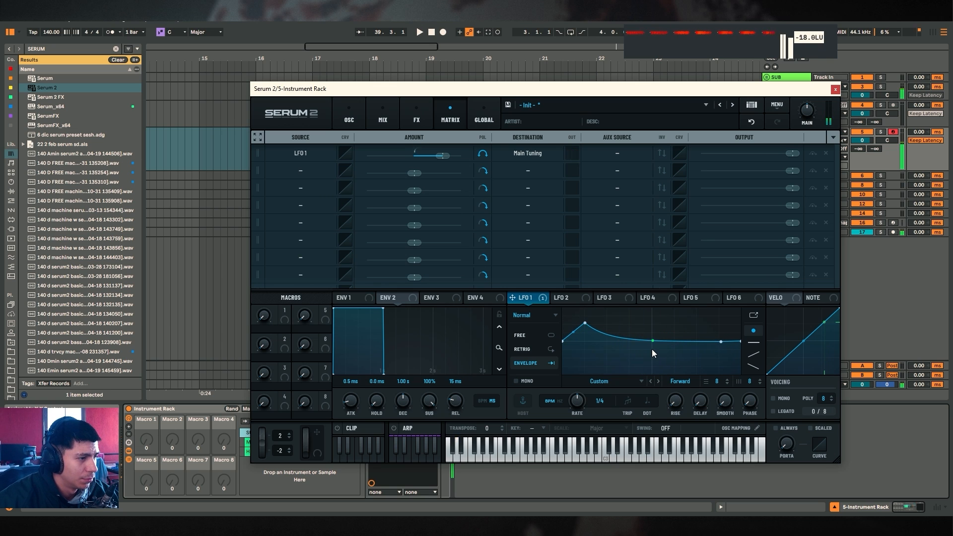
drag(586, 324, 579, 335)
drag(650, 341, 655, 331)
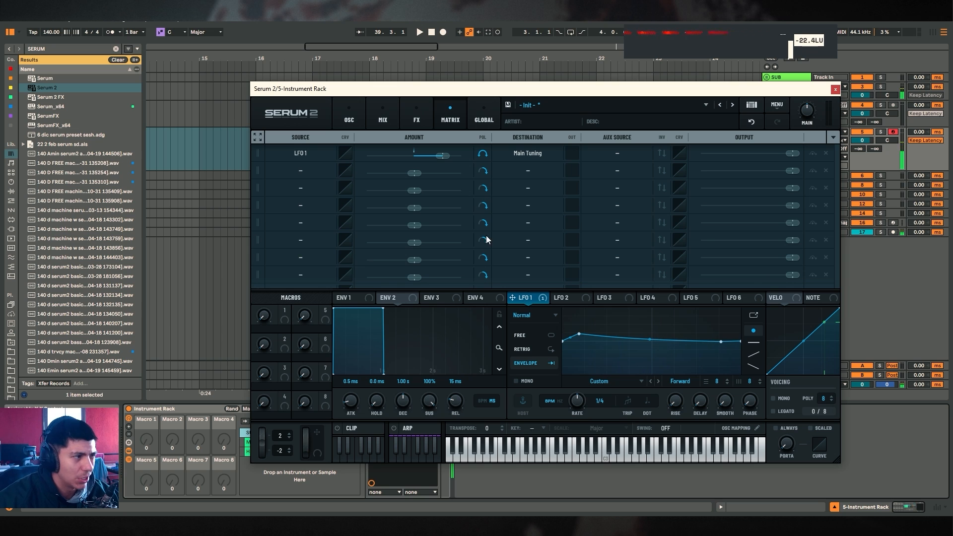
click(348, 119)
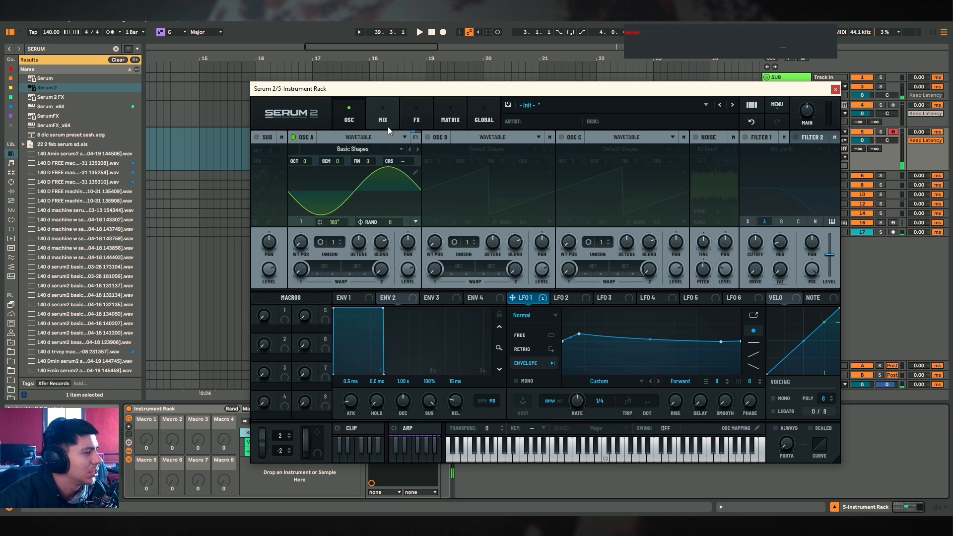
mouse_move(579, 333)
mouse_down()
mouse_move(581, 324)
mouse_move(583, 335)
mouse_up()
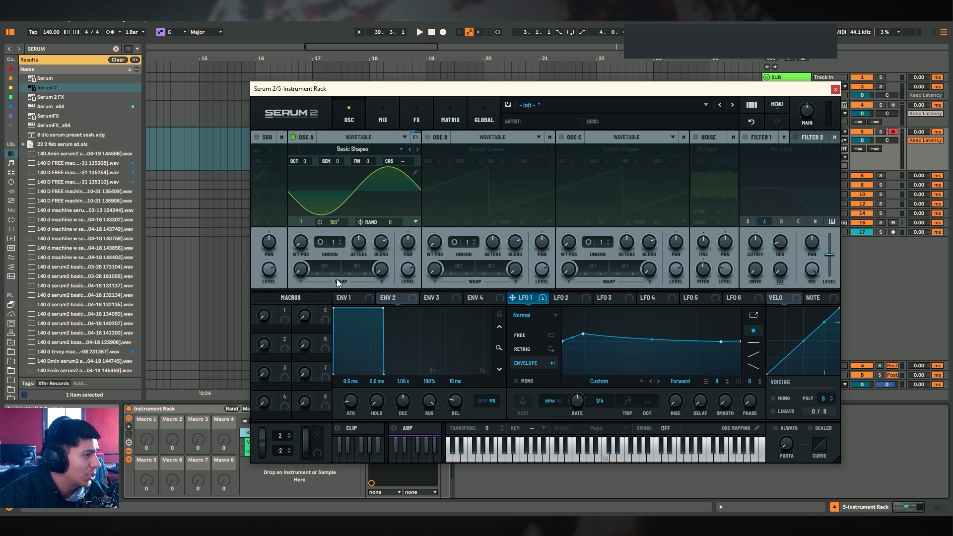
Open ENV 1, nudge its attack, and close the Serum 2 window
click(351, 298)
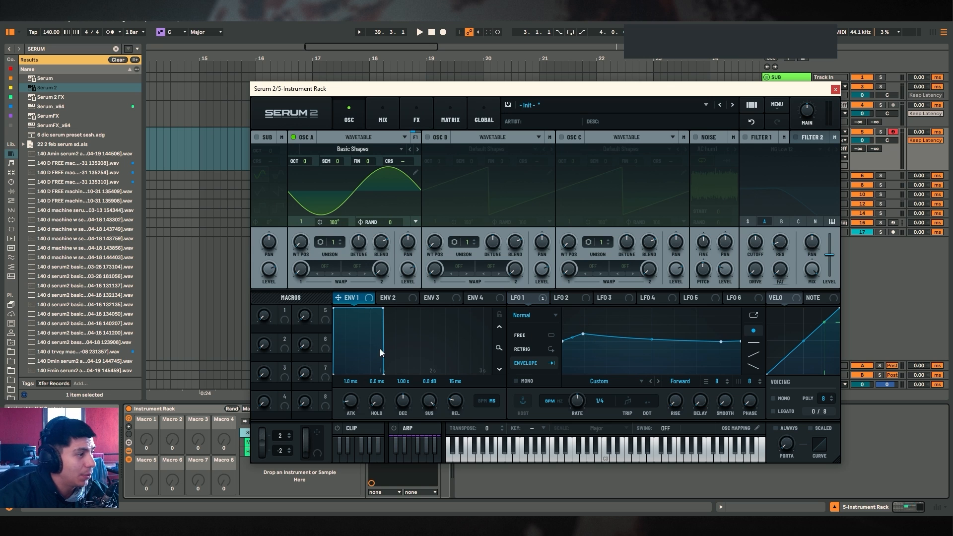
mouse_move(353, 404)
mouse_down()
mouse_move(359, 379)
mouse_move(351, 405)
mouse_up()
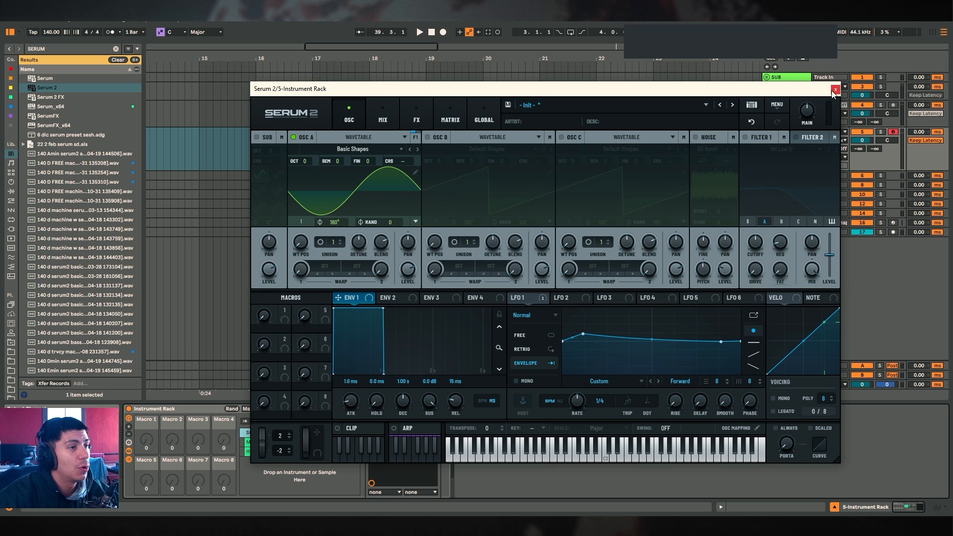
click(835, 90)
Select the MID chain and search the browser for "PATREON TRVC", widening the browser to read the results
click(264, 442)
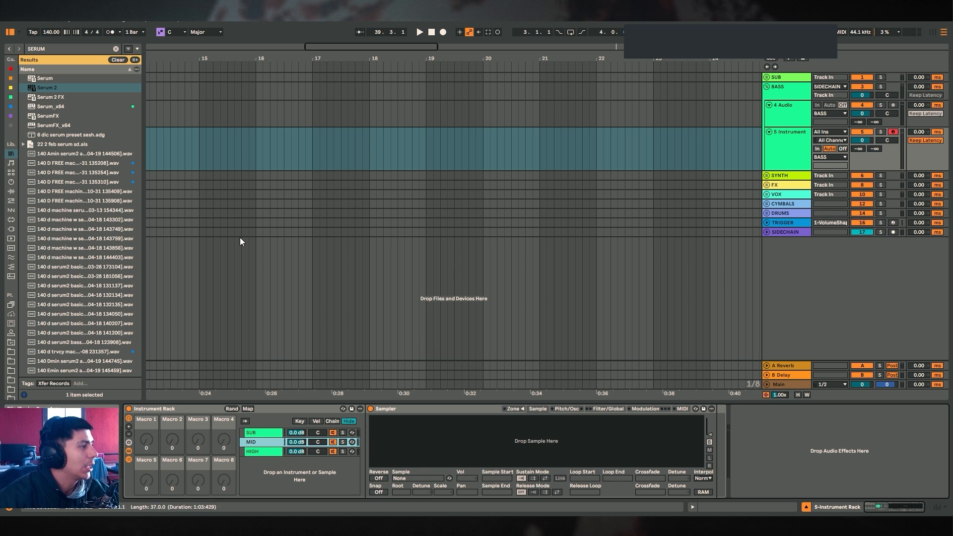
click(116, 49)
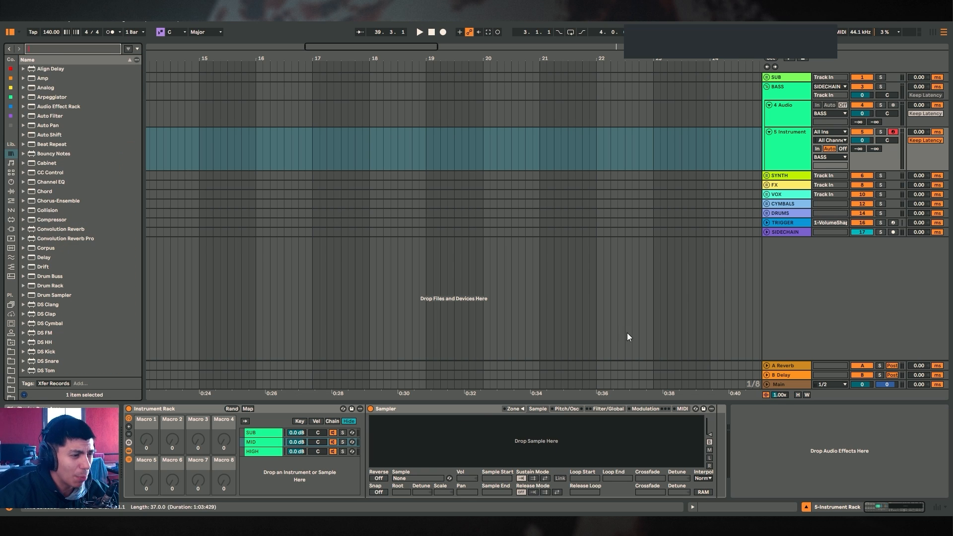
text(PATREO)
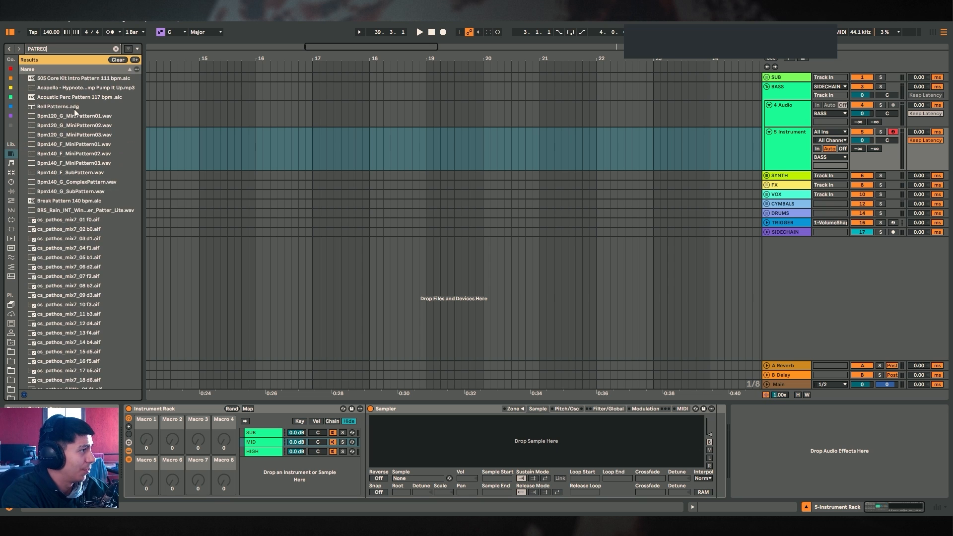
text(N TRVC)
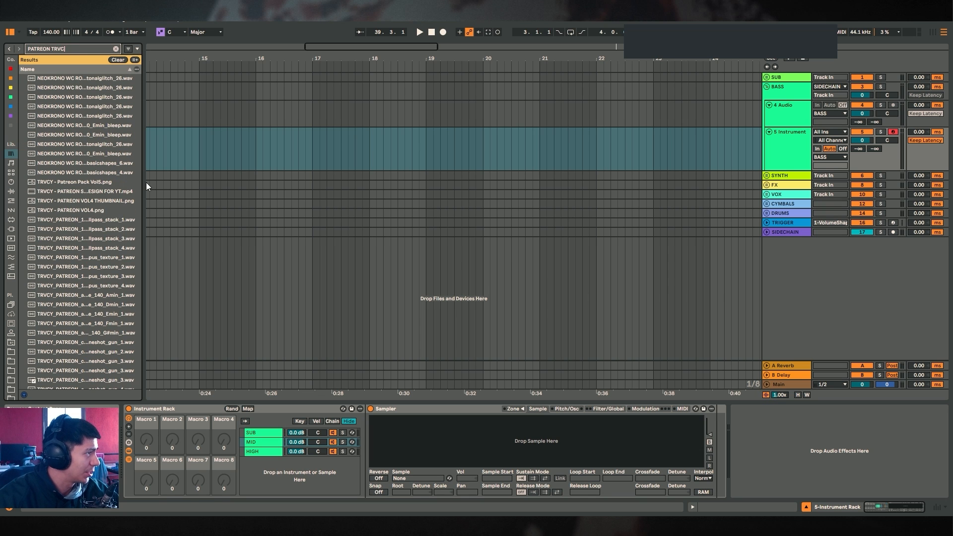
drag(145, 165, 268, 171)
scroll(207, 179, down, 2)
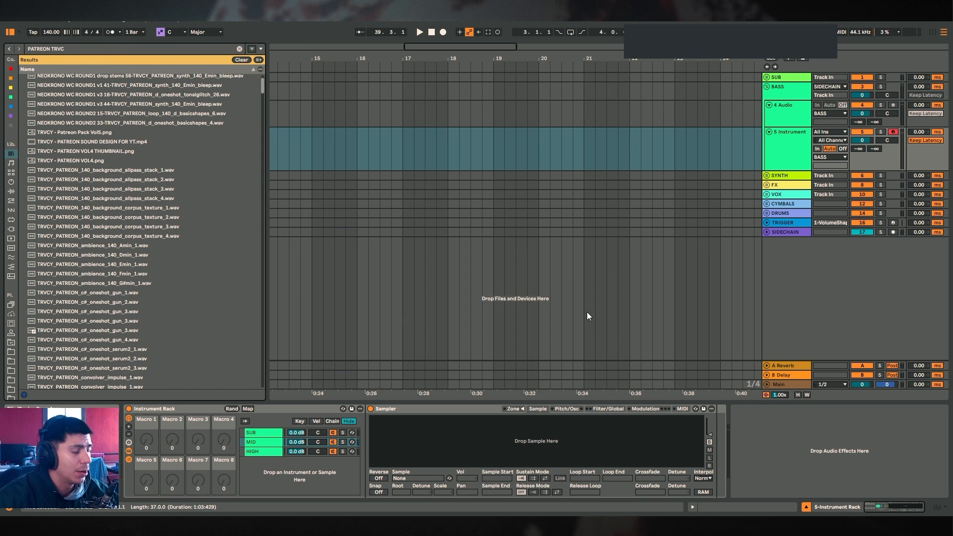
Browse the search results and preview the TRVCY_PATREON_d#_oneshot_aluminum_5 sample
click(380, 423)
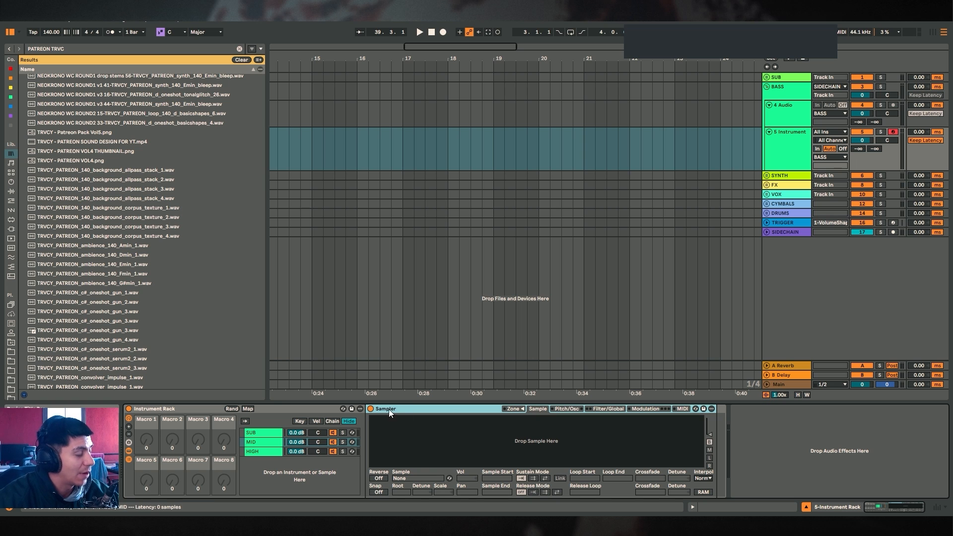
scroll(149, 263, down, 5)
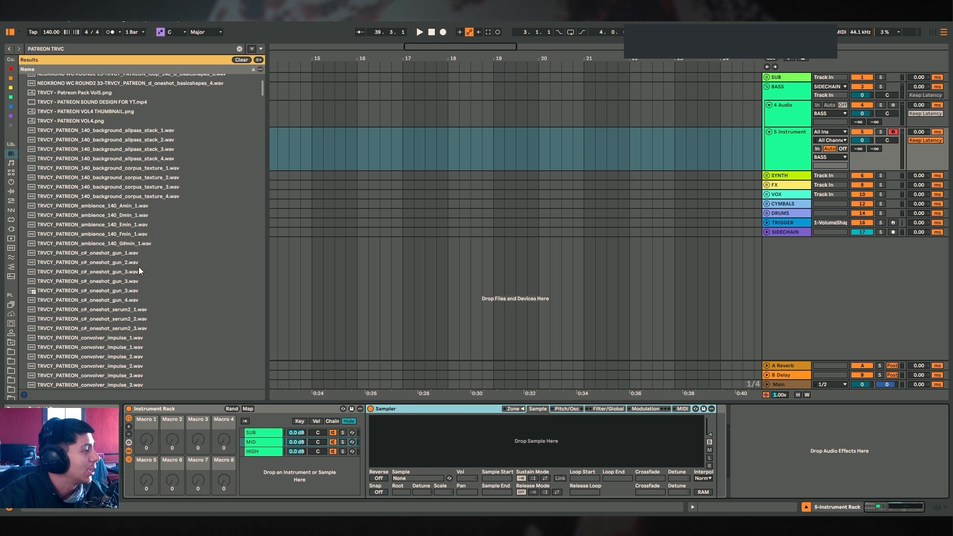
scroll(148, 261, down, 6)
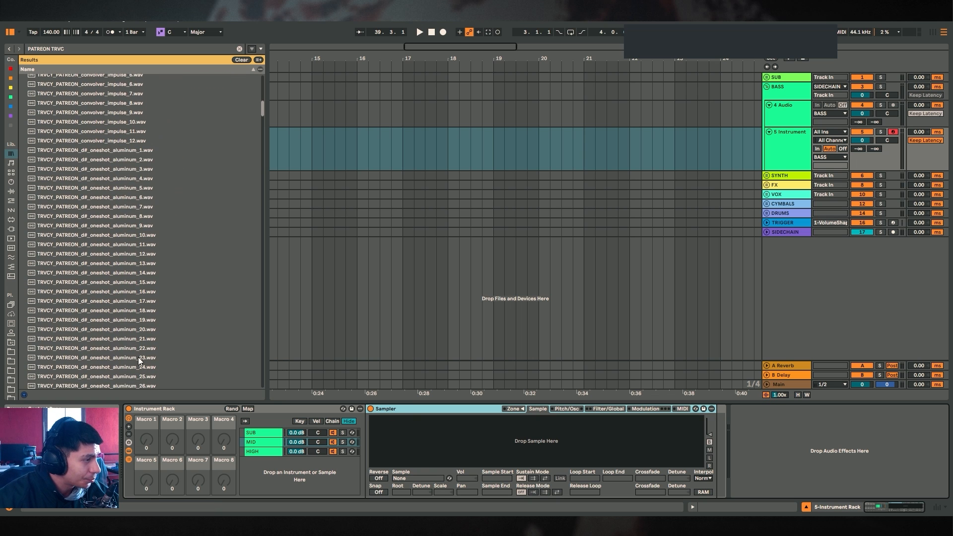
scroll(131, 199, up, 5)
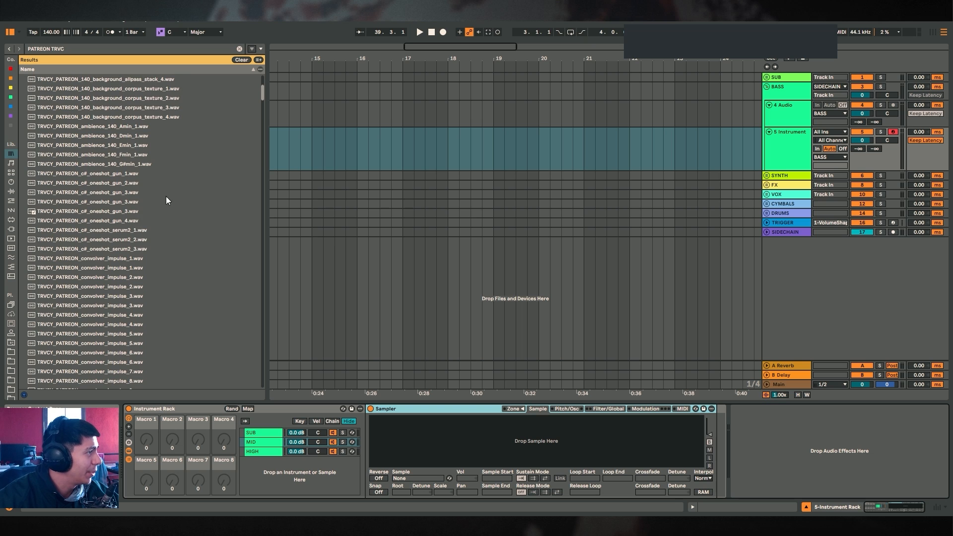
scroll(134, 224, down, 6)
scroll(112, 247, down, 1)
click(112, 247)
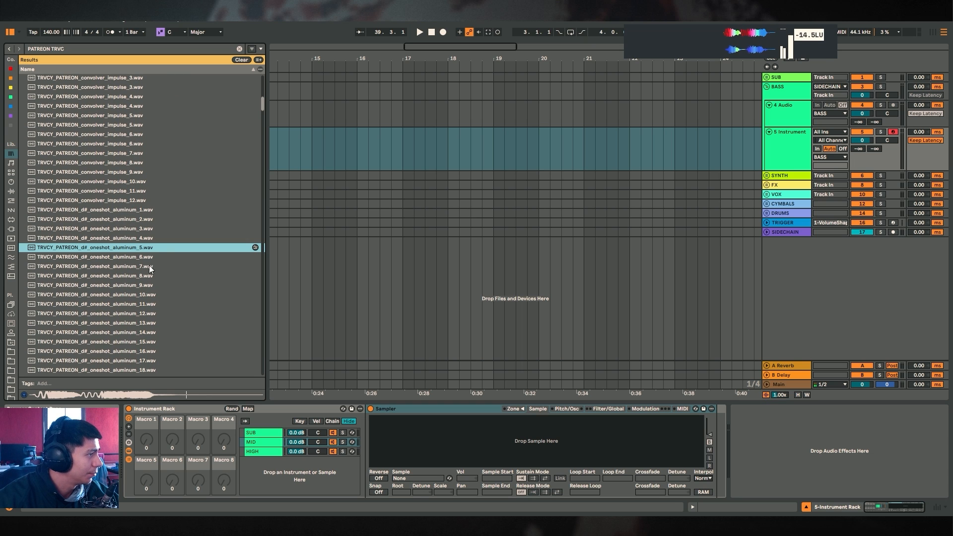
Load the TRVCY_PATREON_d#_oneshot_aluminum_5 sample into the MID chain's Sampler
drag(112, 247, 405, 432)
mouse_move(371, 425)
mouse_down()
mouse_move(483, 425)
mouse_move(468, 425)
mouse_up()
mouse_move(402, 492)
mouse_down()
mouse_move(401, 515)
mouse_move(402, 493)
mouse_up()
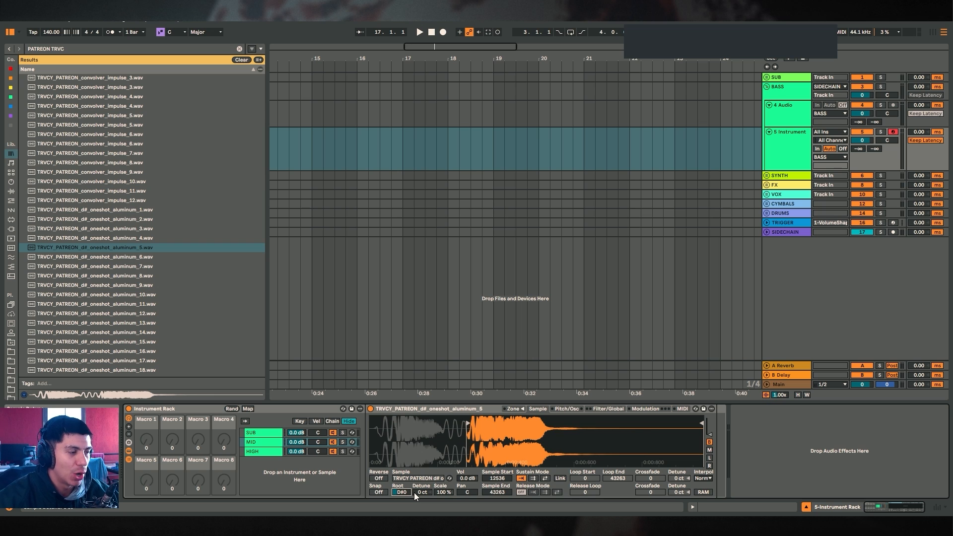
Inspect the Sampler's Filter/Global, Modulation, Pitch/Osc and Sample sections and the search results
click(620, 409)
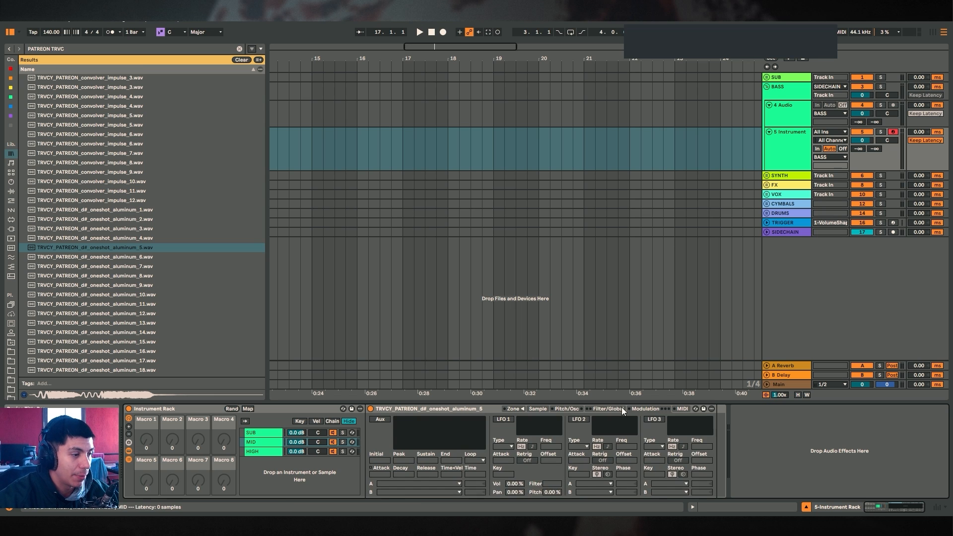
click(644, 409)
click(571, 409)
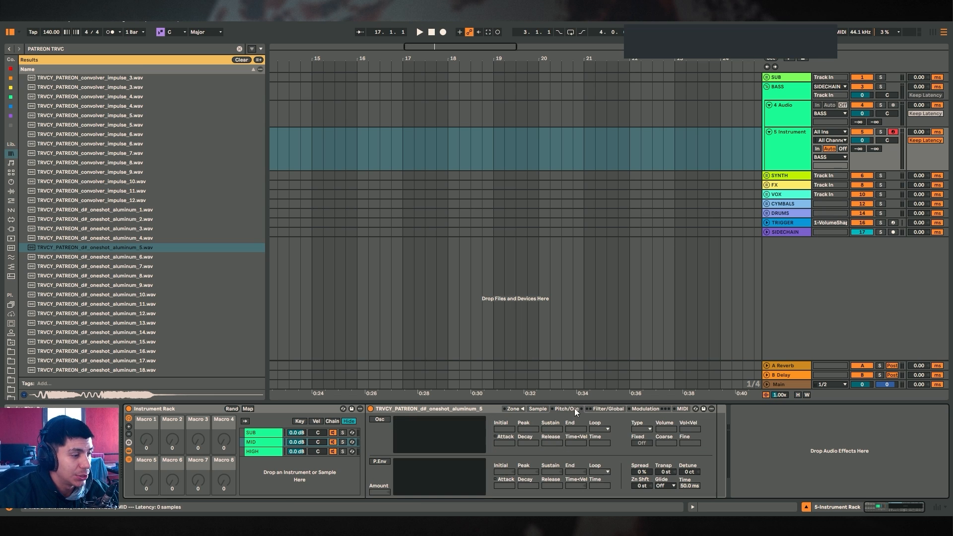
click(538, 408)
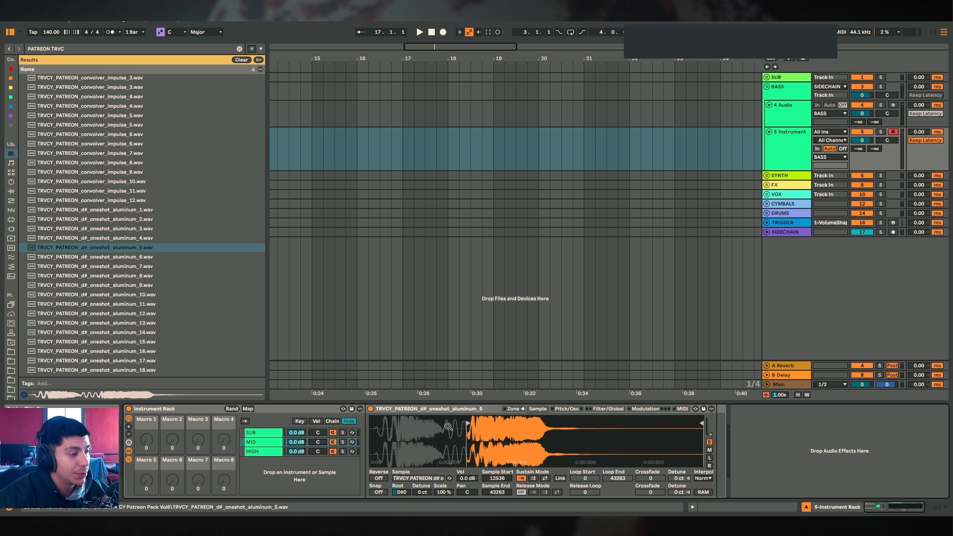
scroll(106, 342, down, 5)
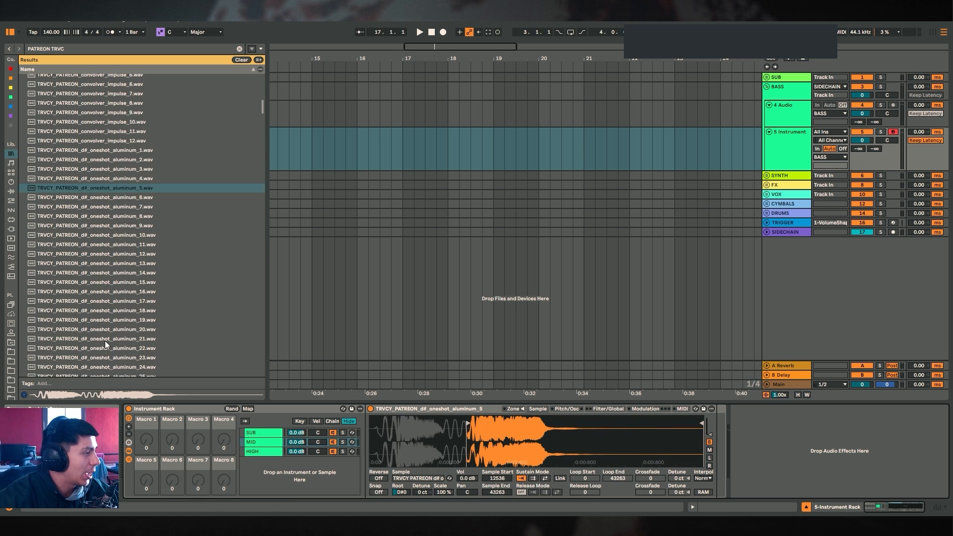
scroll(149, 292, up, 6)
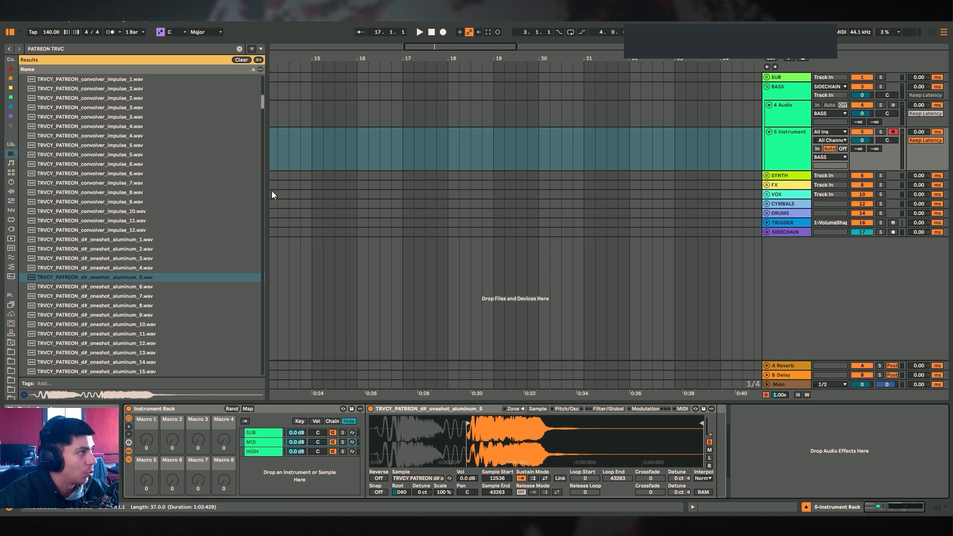
Search the browser for "MUDPIE" and preview a sample&hold random glitch mudpie smear gate sample
key(ctrl+f)
text(MUDPIE)
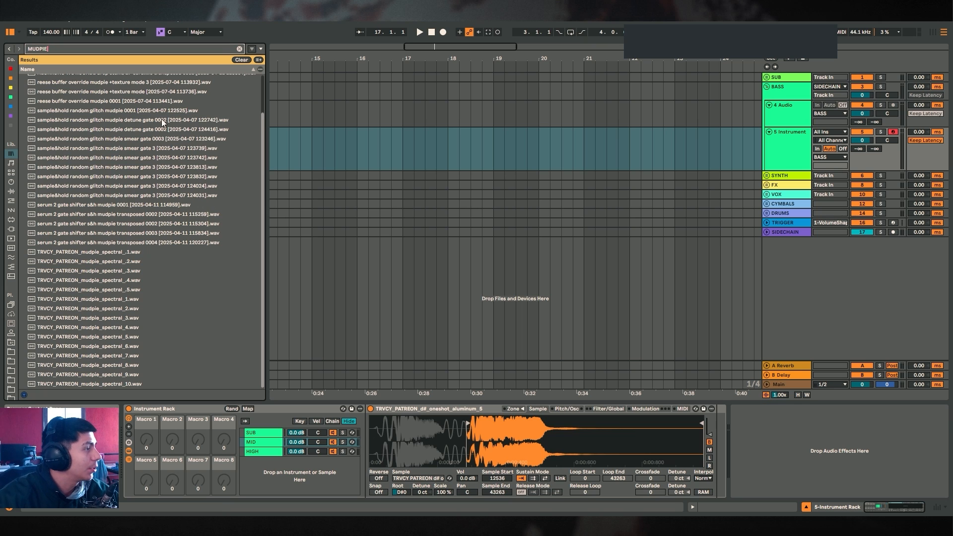
click(102, 156)
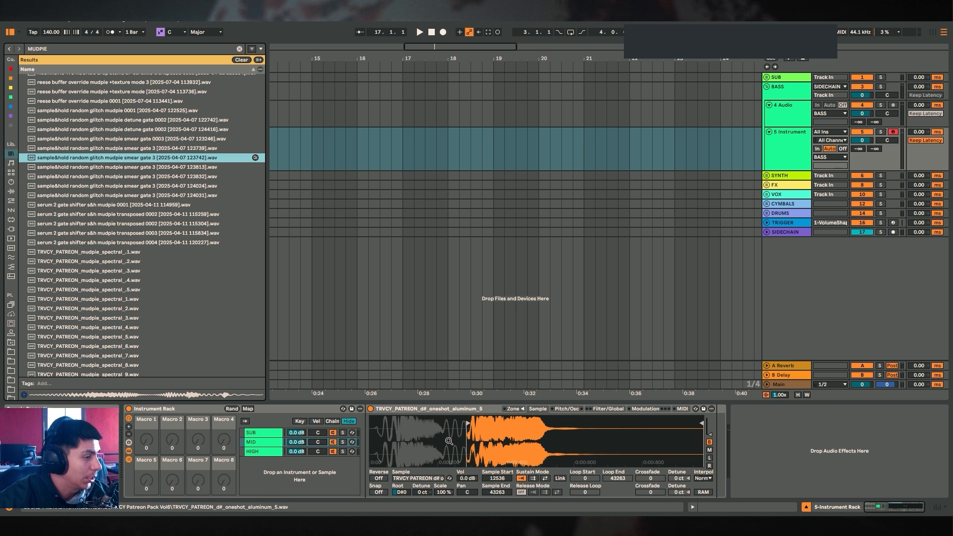
click(260, 444)
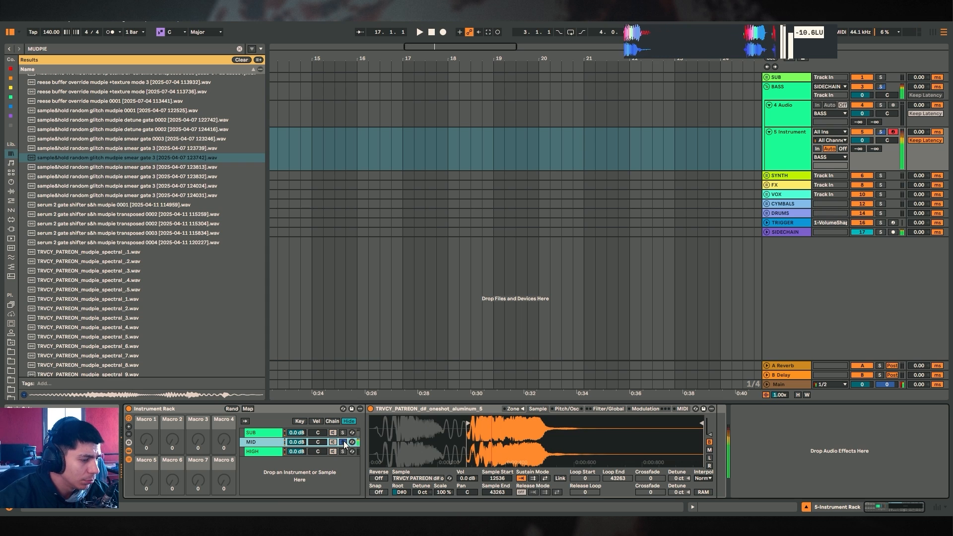
Add EQ Eight to the MID chain after the Sampler and raise its low cut to about 150 Hz
key(ctrl+f)
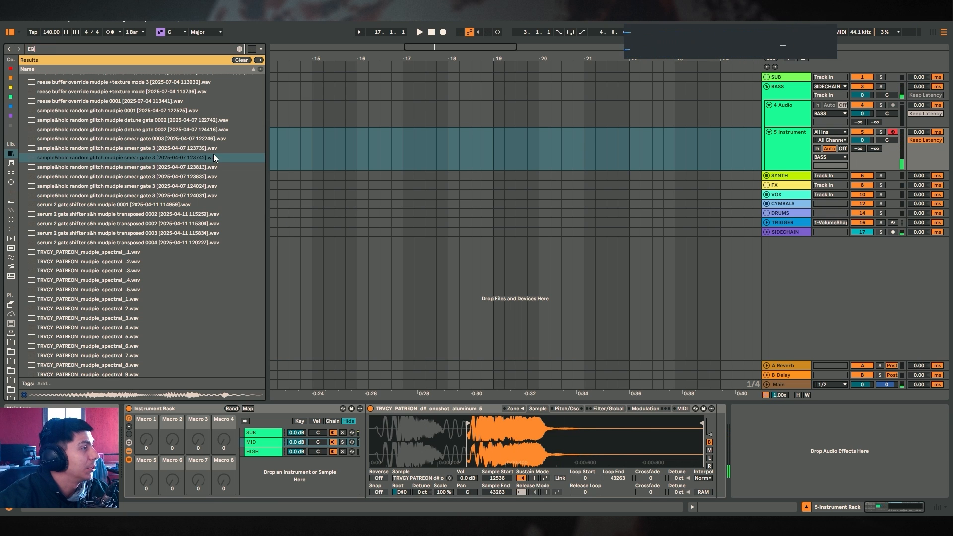
text(EQ E)
drag(52, 88, 718, 434)
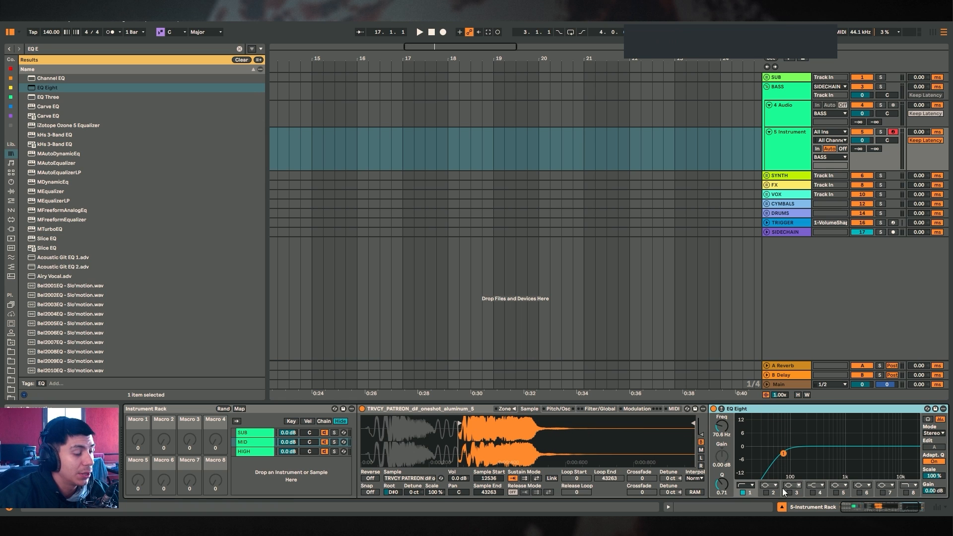
drag(783, 453, 797, 458)
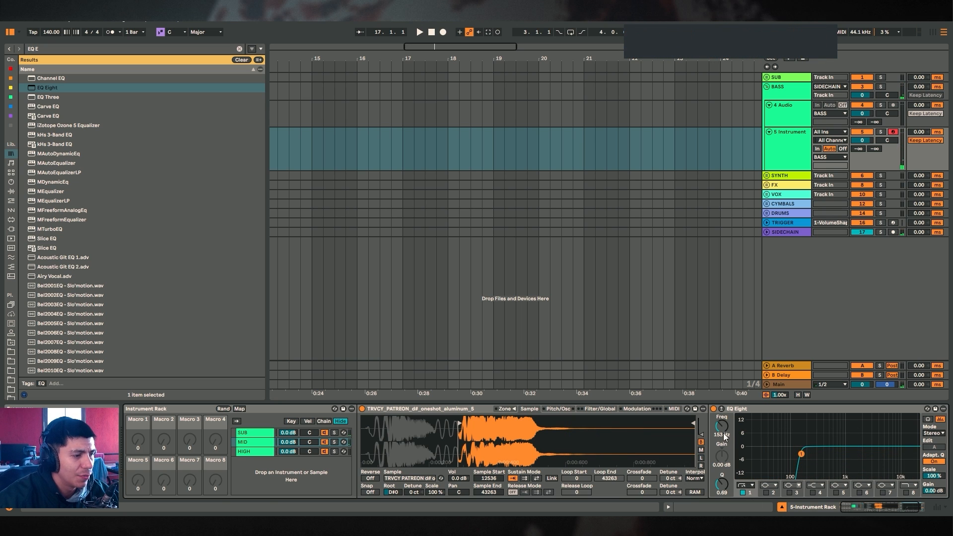
Select the HIGH chain, search the browser for "serum vst" and load Serum 2 onto it
click(250, 451)
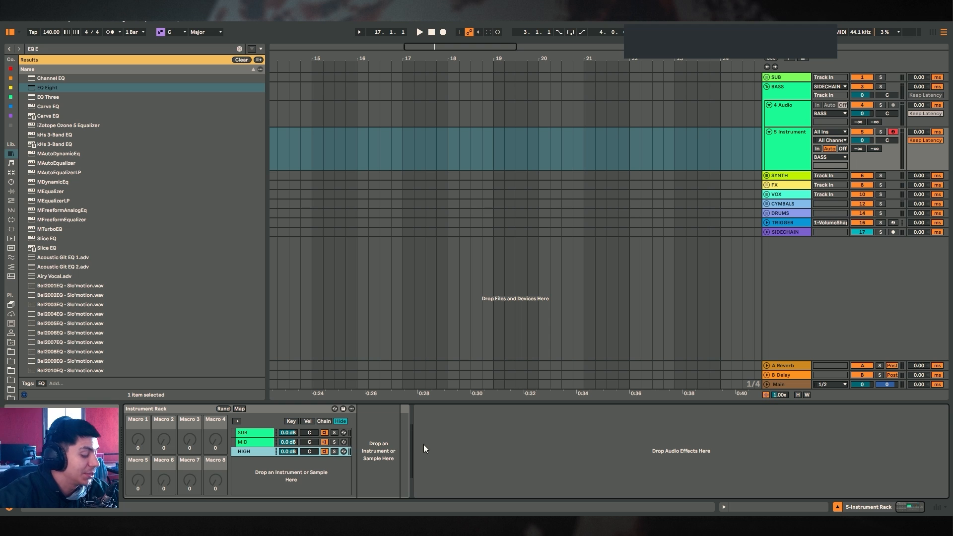
key(ctrl+f)
text(stuff)
text(serum vst)
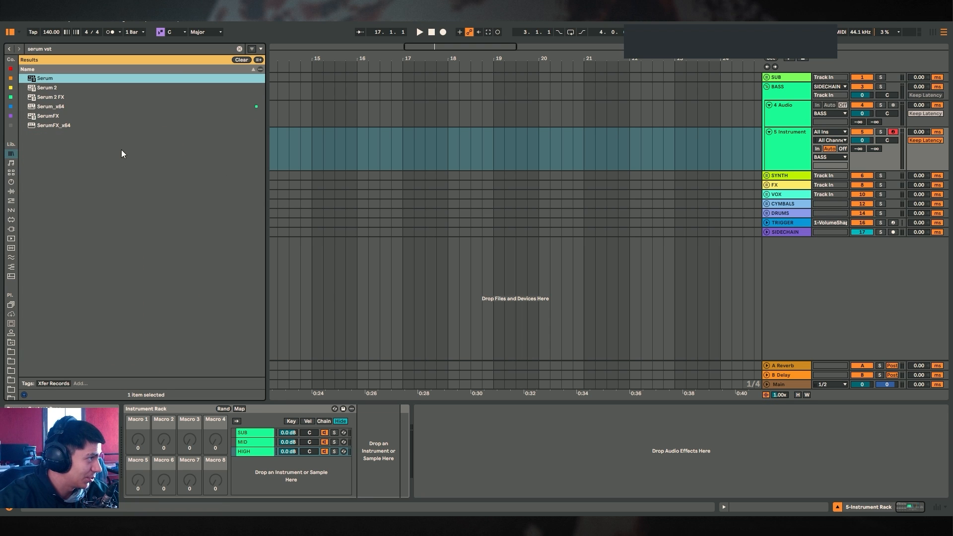
click(49, 91)
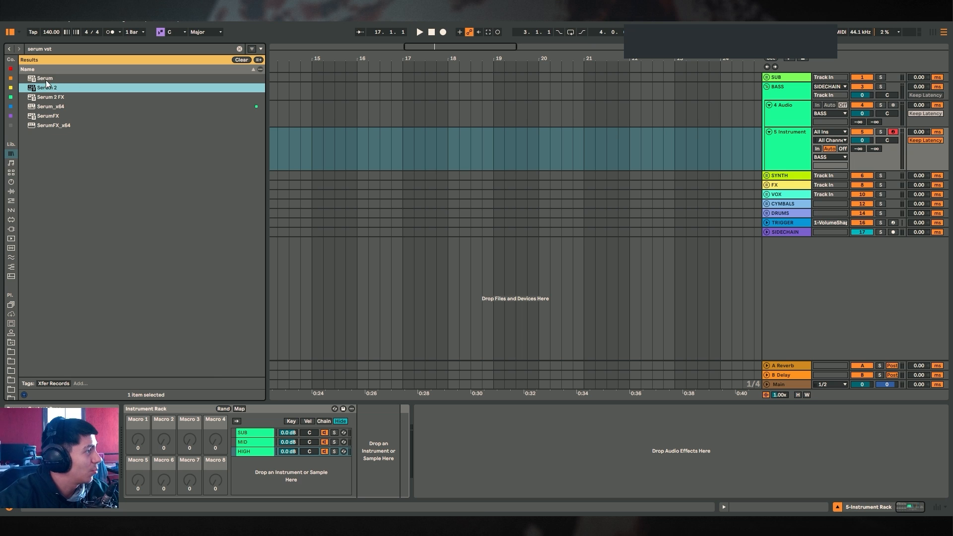
drag(46, 79, 258, 451)
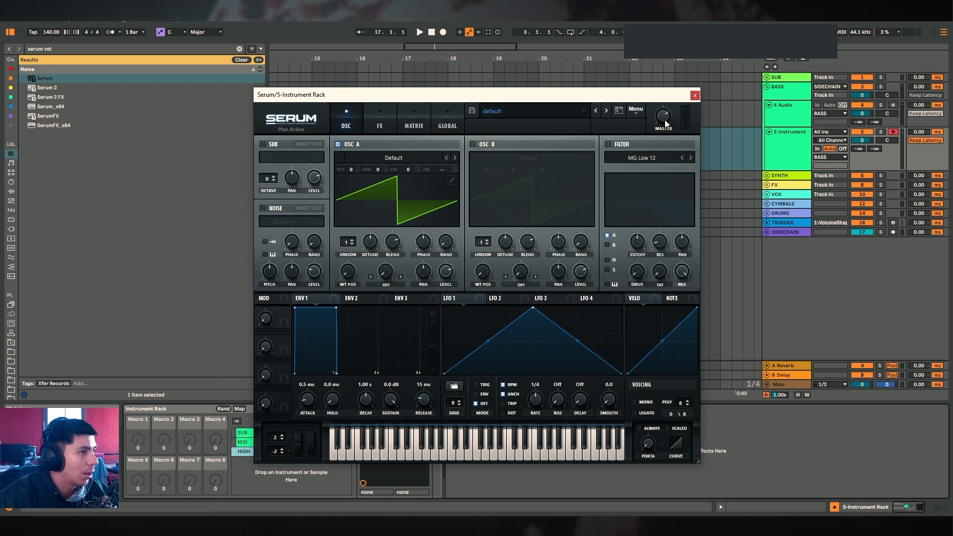
click(694, 95)
drag(47, 87, 262, 452)
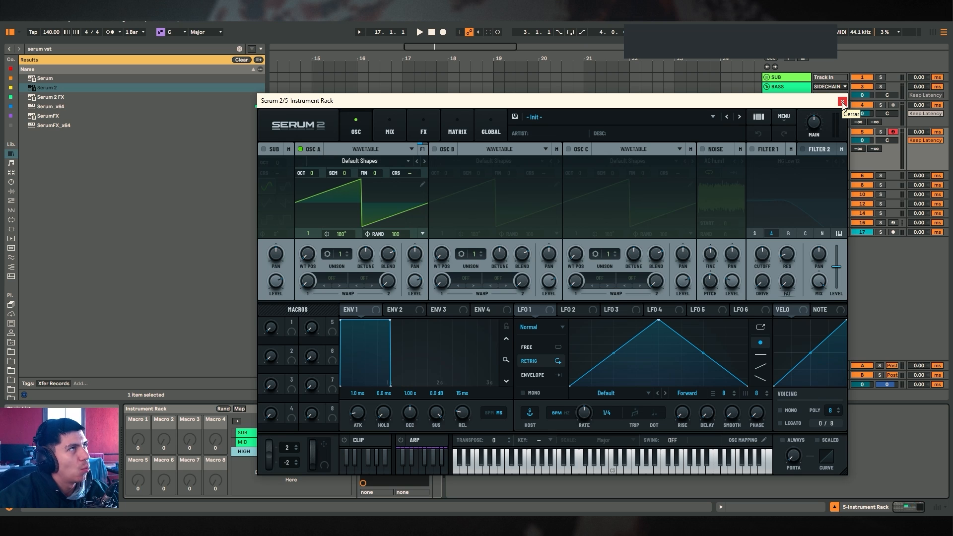
Switch off OSC A, enable the white Noise oscillator and raise its stereo width to about 80
click(301, 149)
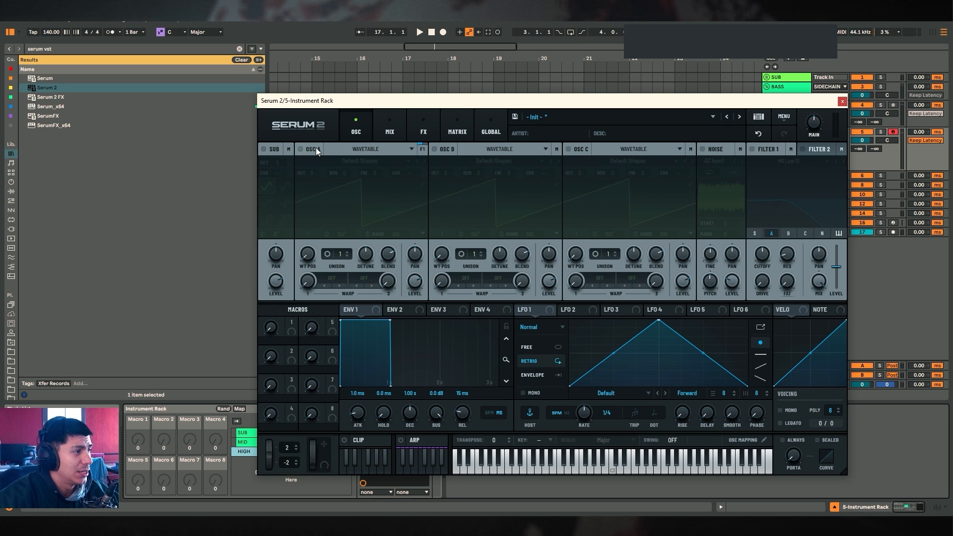
click(713, 154)
mouse_move(745, 252)
click(821, 251)
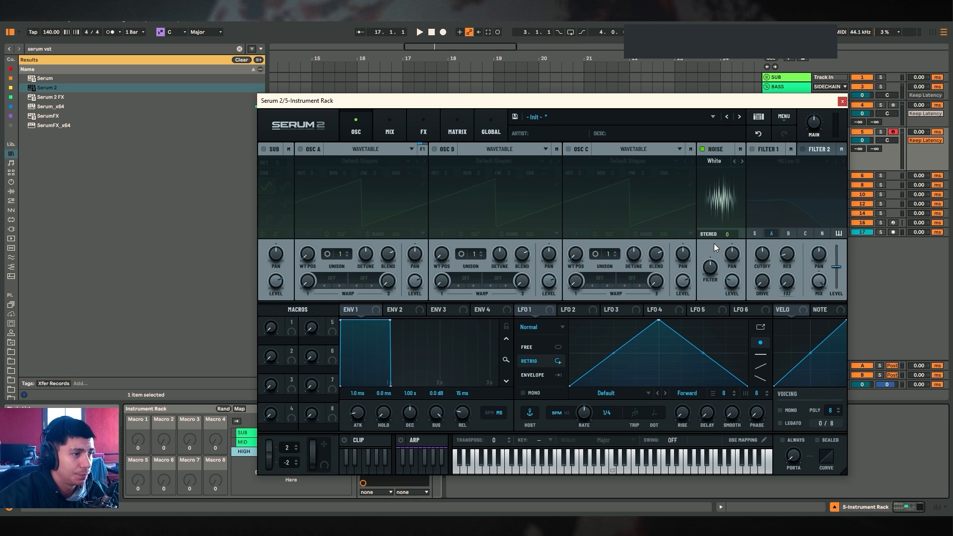
drag(715, 247, 715, 229)
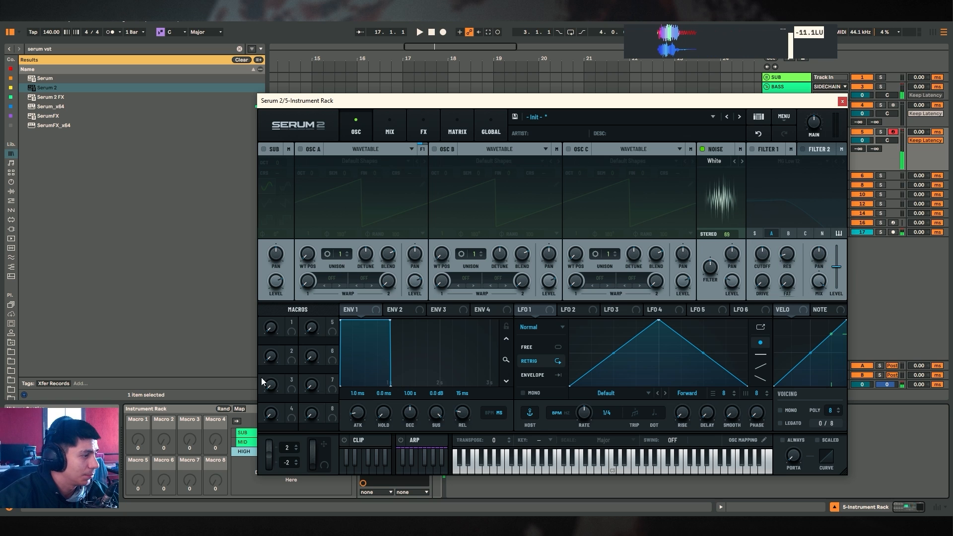
Add a Distortion effect in Serum 2's FX section and set its drive to 89%
drag(509, 100, 426, 94)
drag(355, 95, 390, 95)
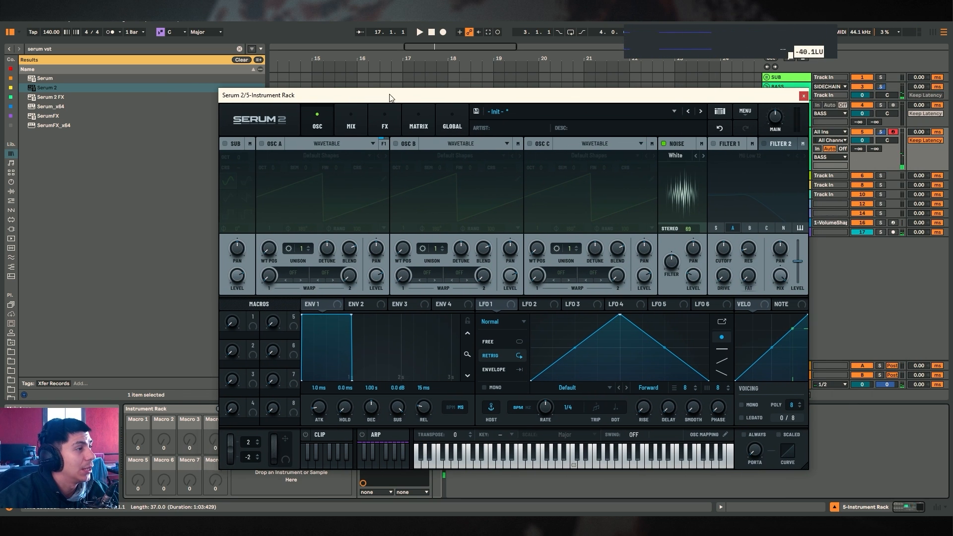
click(385, 125)
click(246, 160)
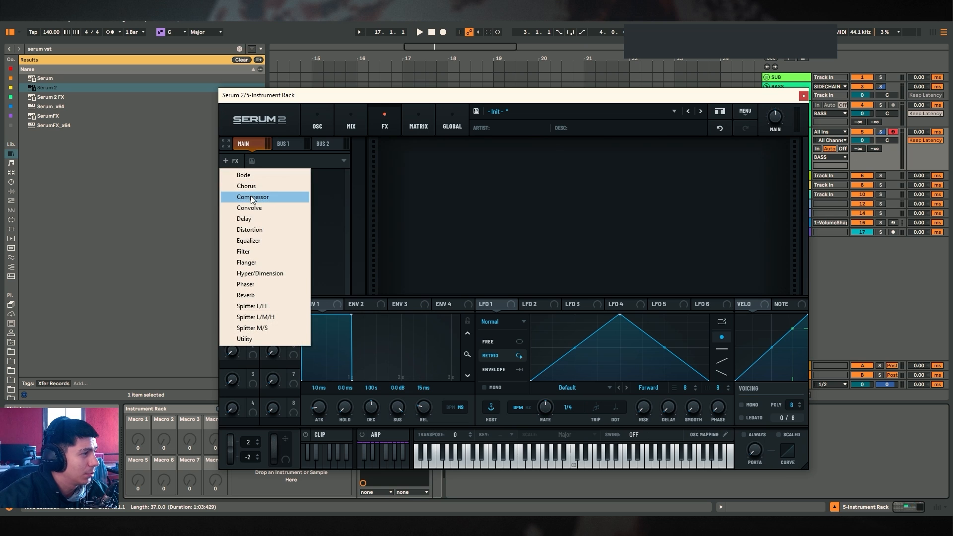
click(268, 221)
drag(693, 132, 694, 99)
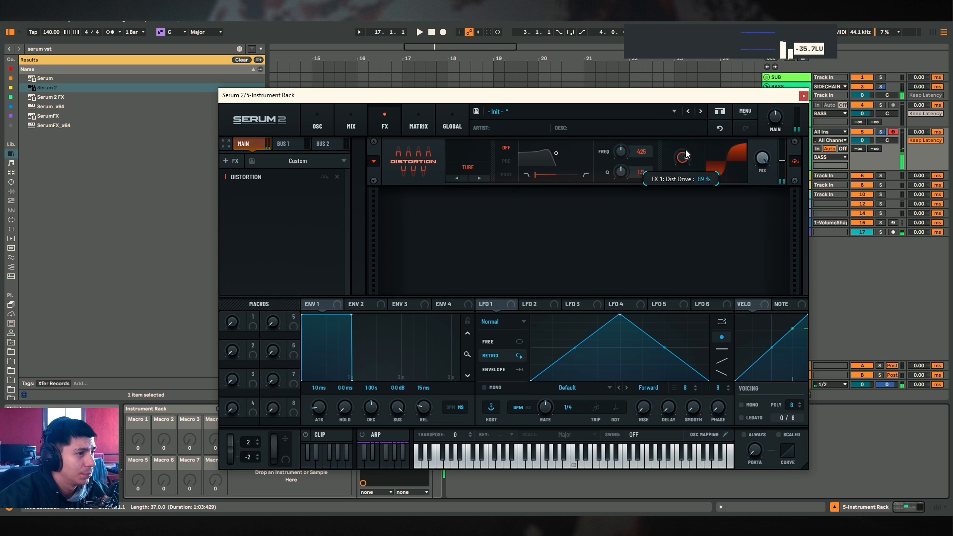
Return to the oscillators, re-enable OSC A and toggle the Noise oscillator off and back on
click(316, 126)
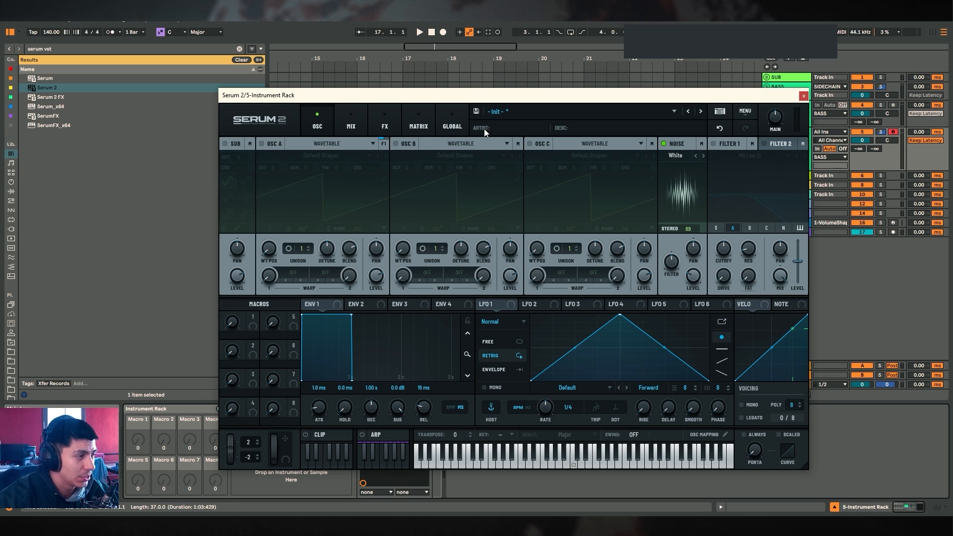
click(269, 144)
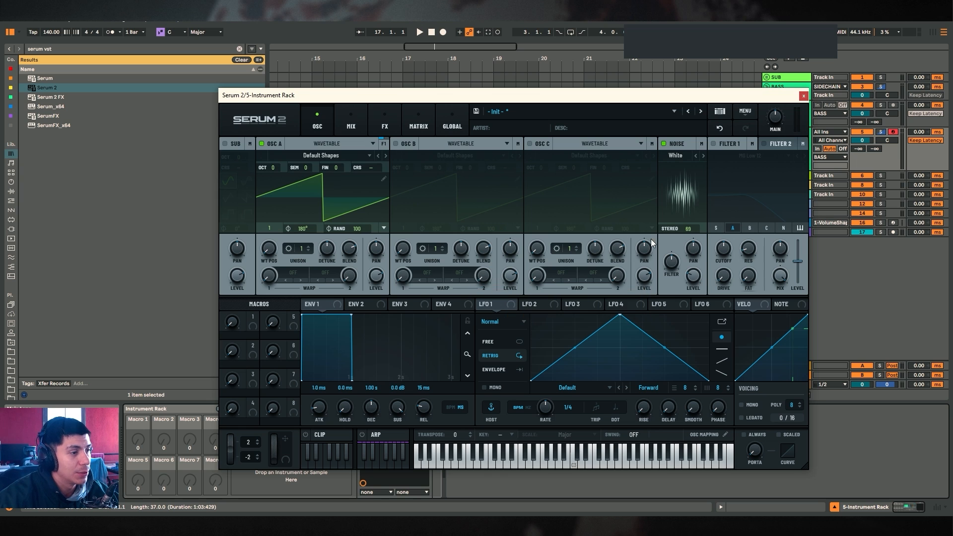
click(670, 147)
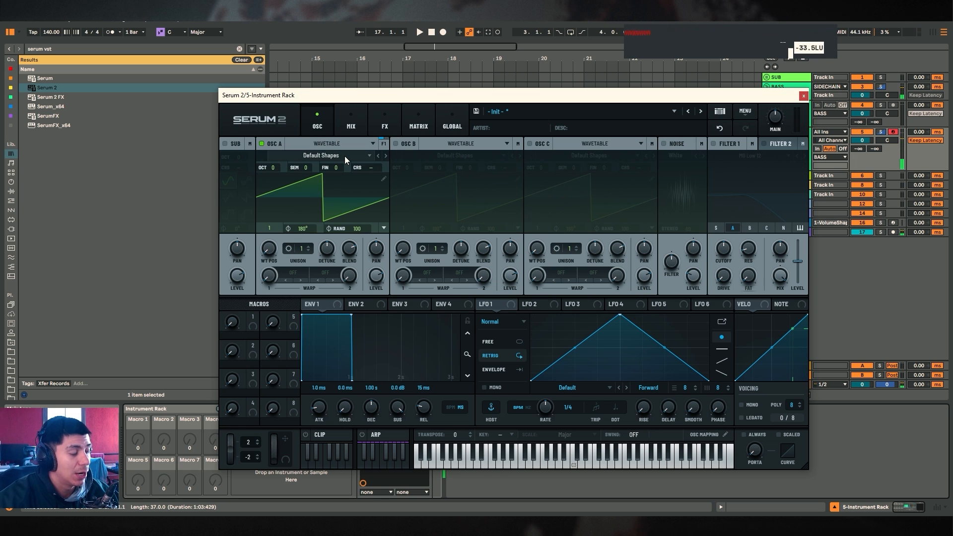
click(670, 147)
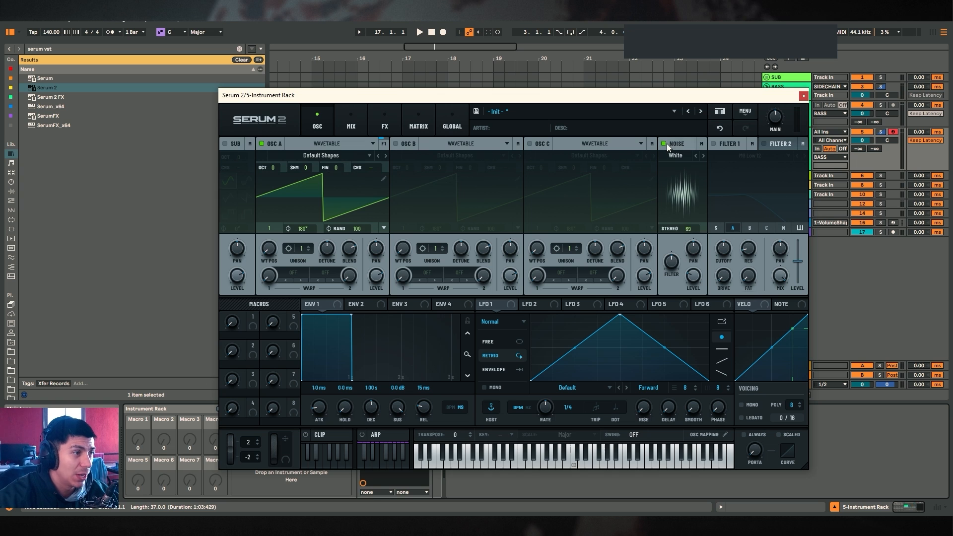
Adjust the Noise oscillator's filter knob and close the Serum 2 window
drag(697, 264, 697, 257)
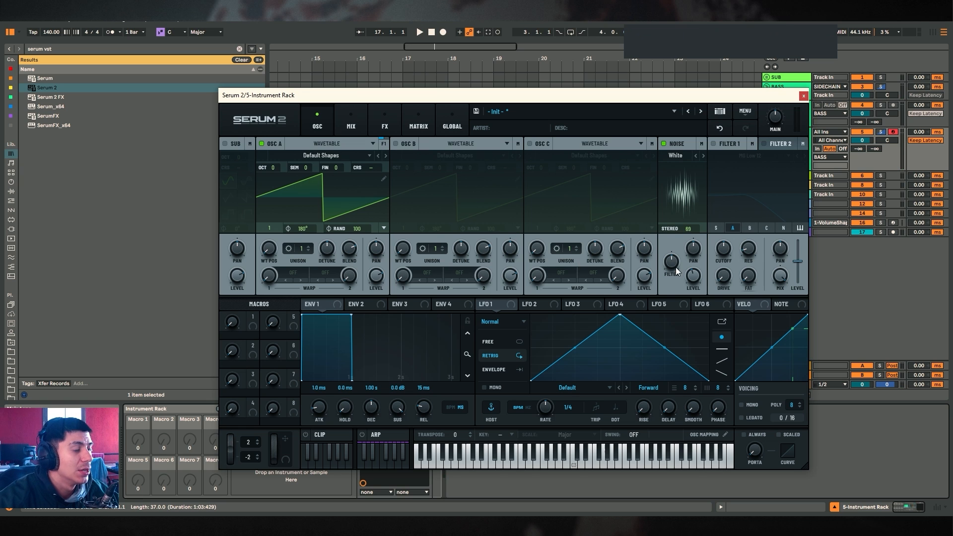
drag(675, 265, 699, 258)
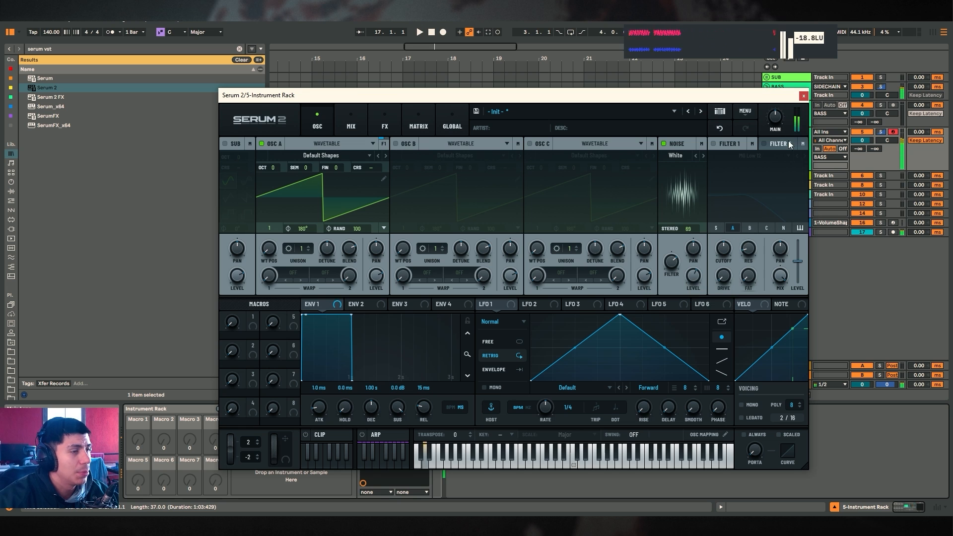
click(804, 96)
Search the browser for "overdriv" and add Overdrive to the HIGH chain after Serum 2
key(ctrl+f)
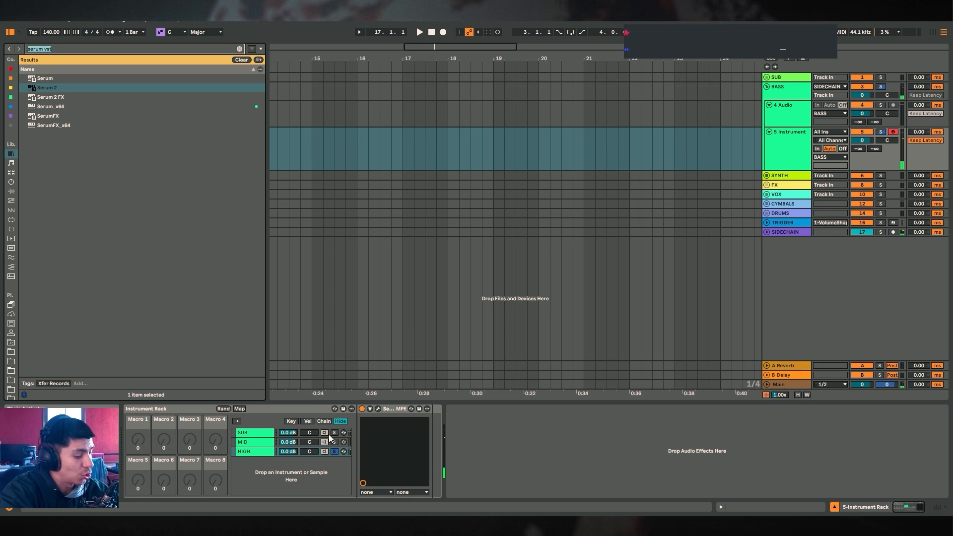
text(overdriv)
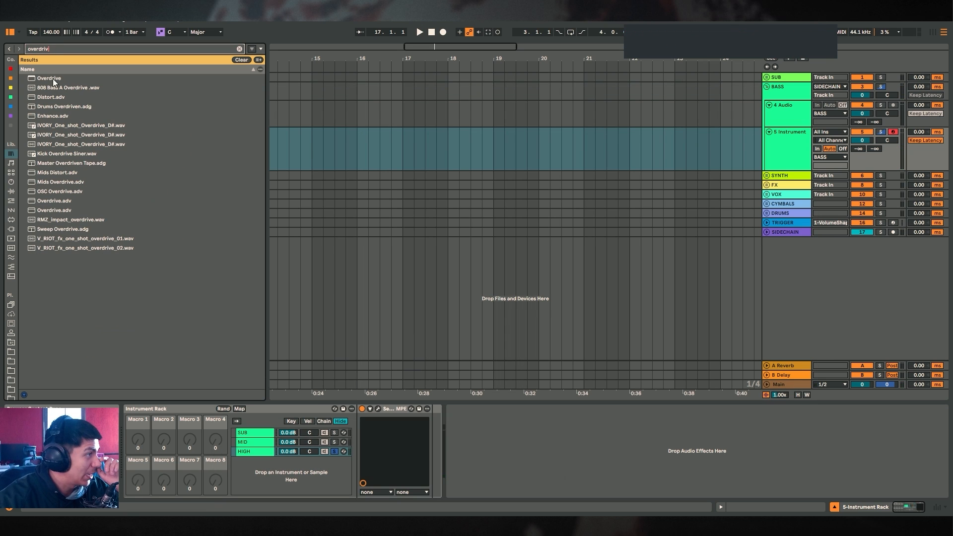
drag(53, 79, 484, 422)
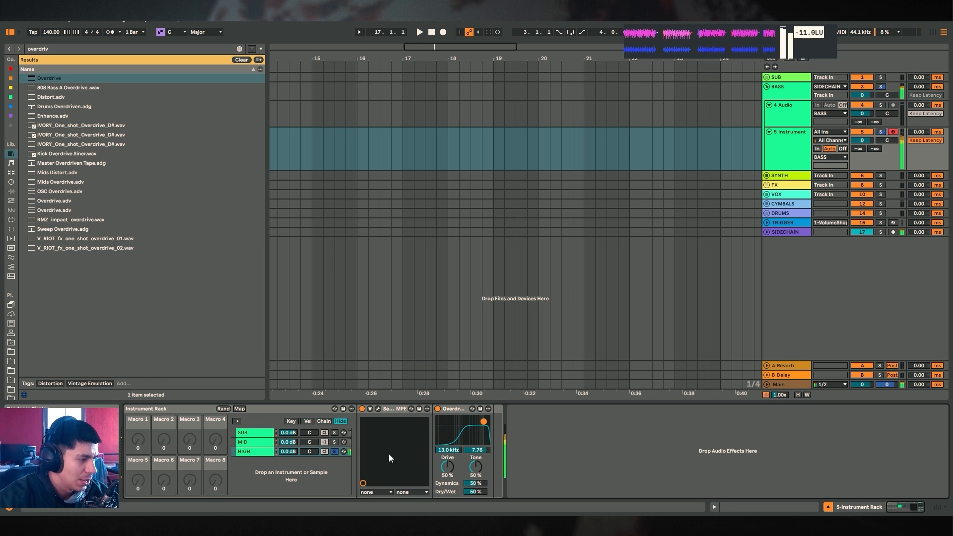
Reopen Serum 2 and toggle OSC A off and on to compare the sound
click(377, 409)
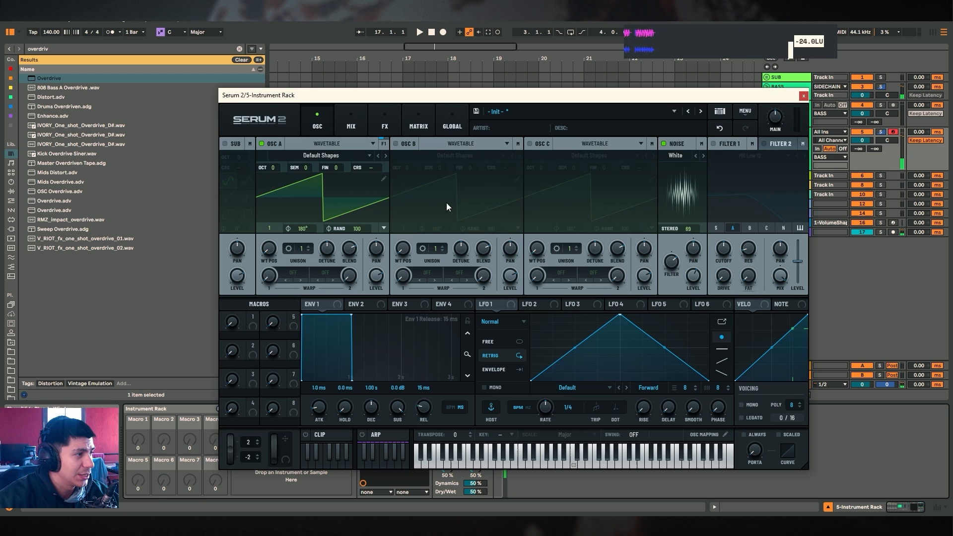
click(272, 145)
click(272, 145)
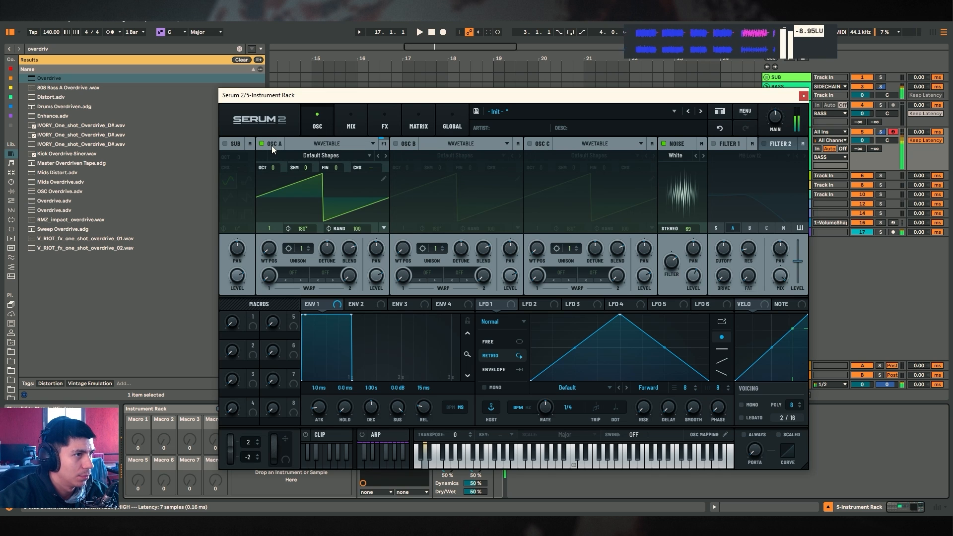
click(272, 145)
click(272, 145)
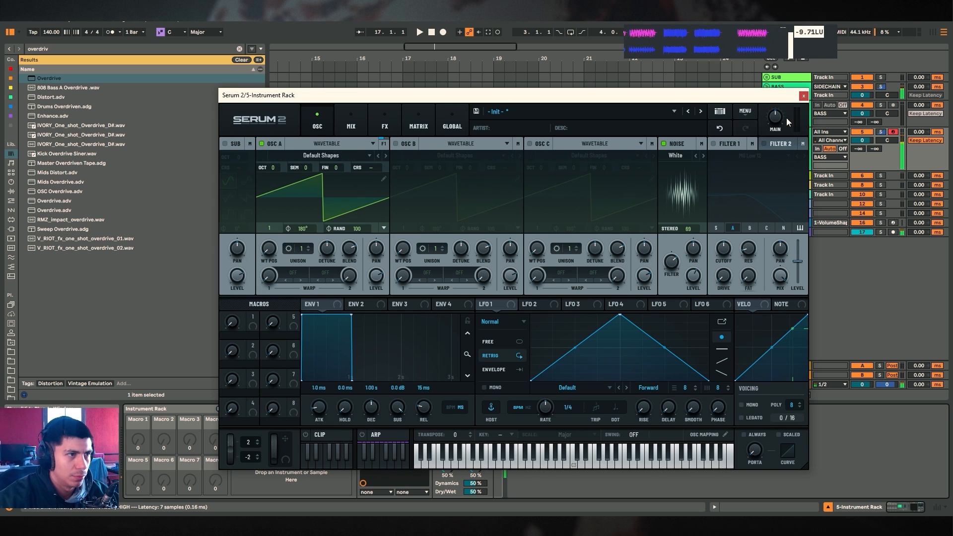
Close Serum 2 and add an EQ Eight to the HIGH chain after the Overdrive
click(804, 96)
key(ctrl+f)
text(eq e)
drag(52, 87, 489, 460)
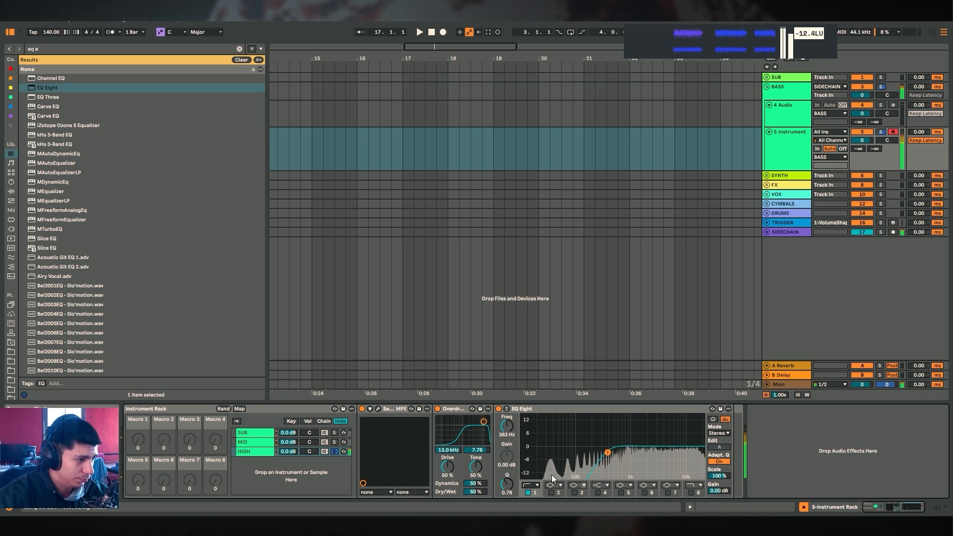
Set the EQ Eight's first band to a high-pass filter at about 153 Hz
click(530, 485)
click(532, 426)
drag(608, 452, 586, 454)
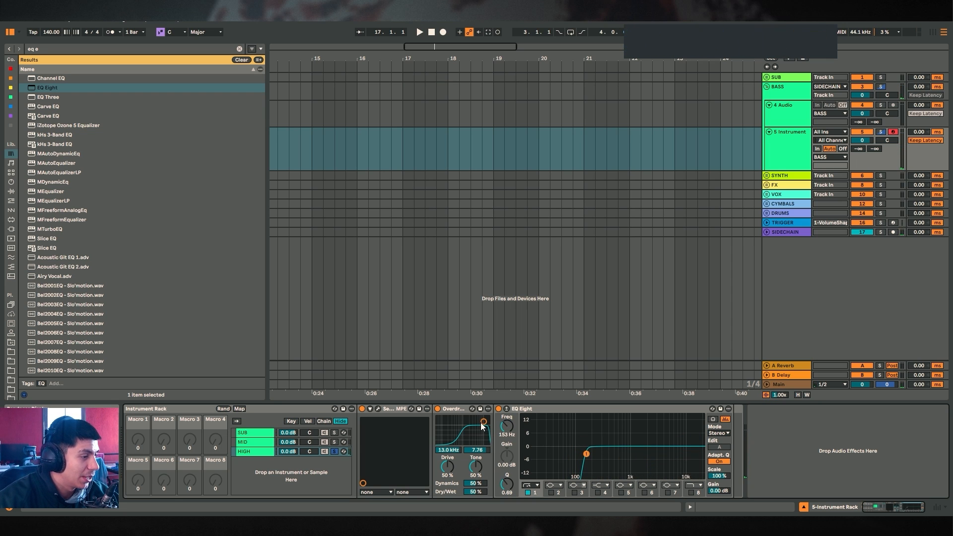
Duplicate the Overdrive in the HIGH chain, setting the filter frequencies to about 8.5 kHz and 2.83 kHz
drag(485, 422, 481, 421)
click(463, 409)
key(ctrl+d)
drag(541, 421, 532, 427)
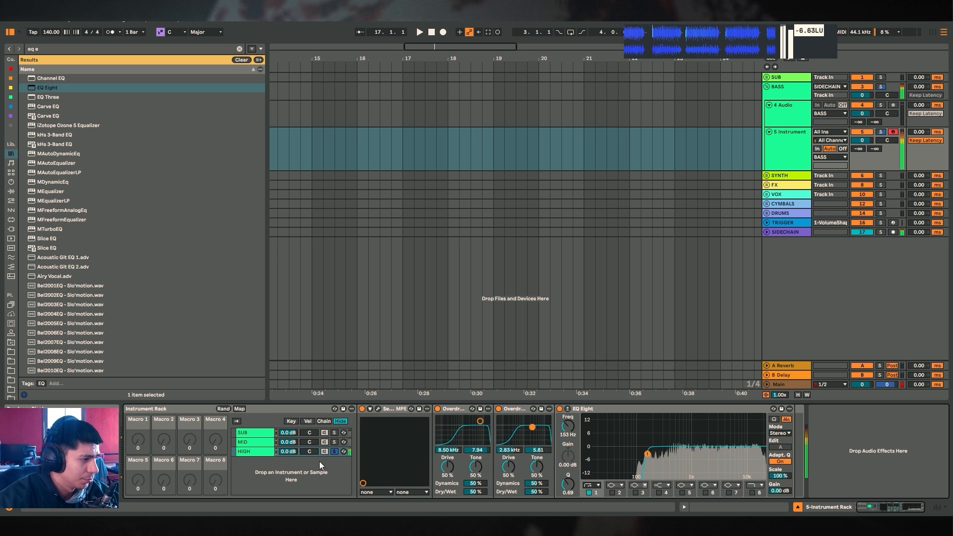
Lower the HIGH chain volume to -8.7 dB and solo the SUB, MID and HIGH chains in turn to audition them
drag(293, 454, 291, 457)
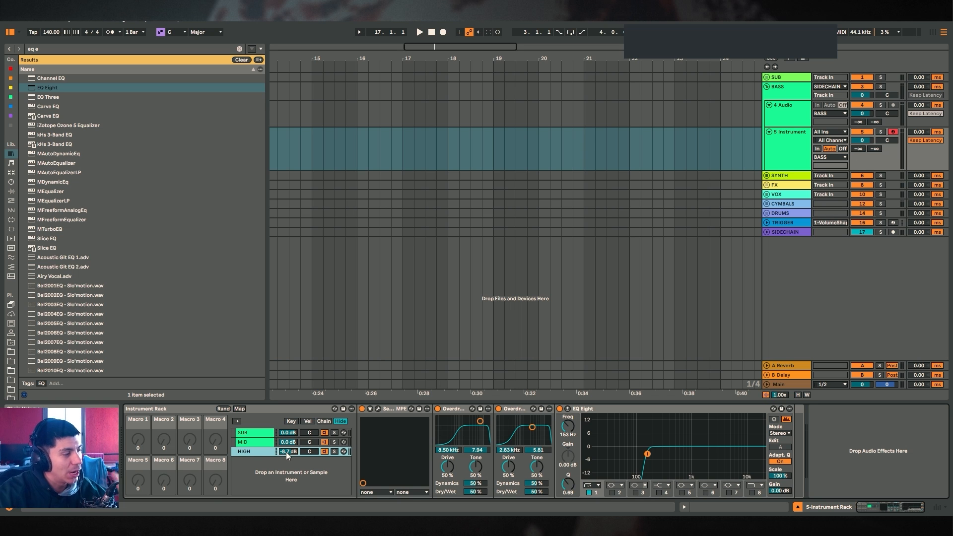
click(254, 440)
click(254, 451)
click(260, 440)
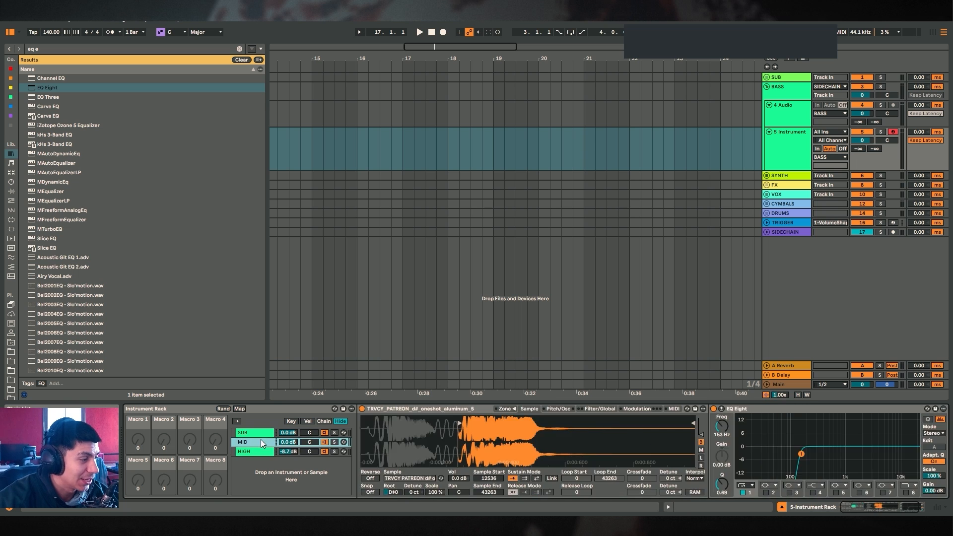
click(261, 435)
click(264, 441)
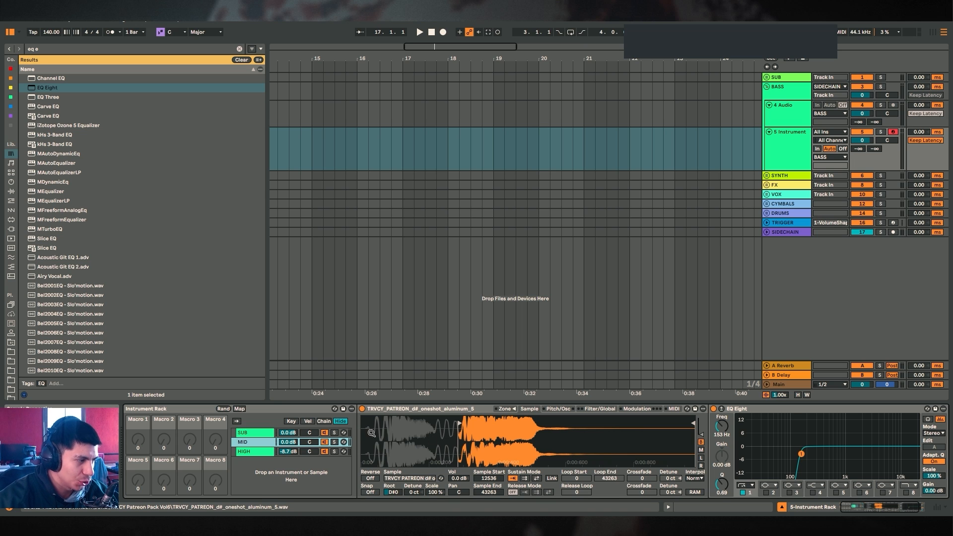
click(279, 434)
click(334, 434)
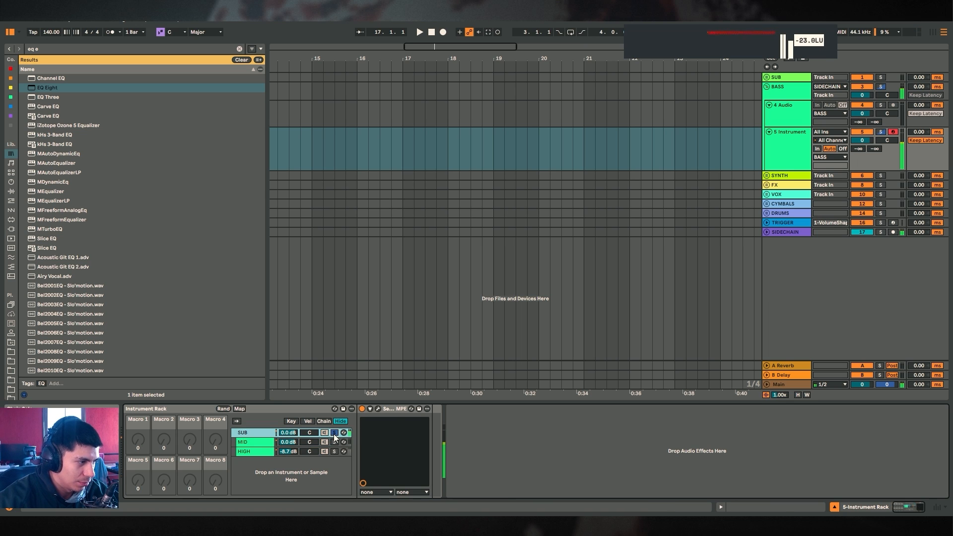
click(334, 442)
click(334, 452)
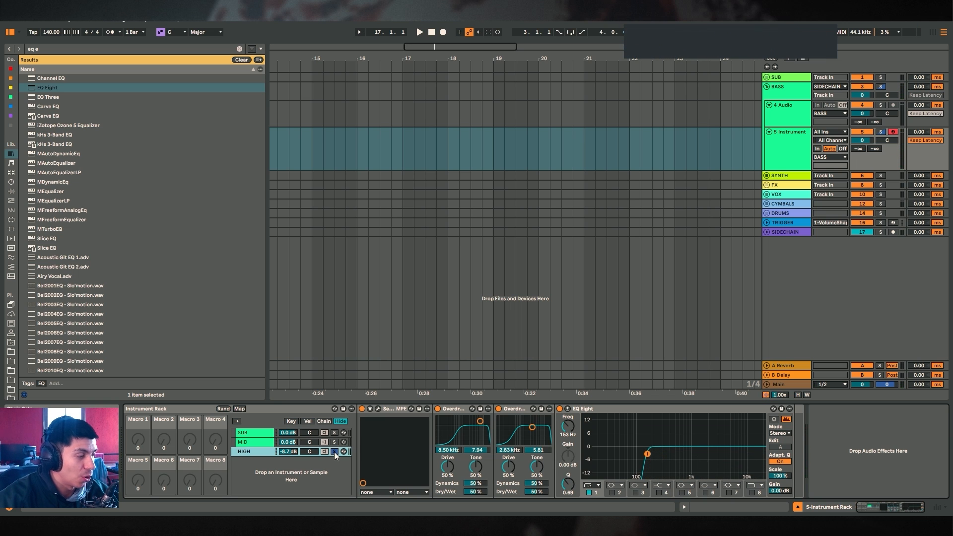
Shape the MID Sampler's volume envelope into a quick decay and solo the MID chain
click(269, 436)
click(259, 443)
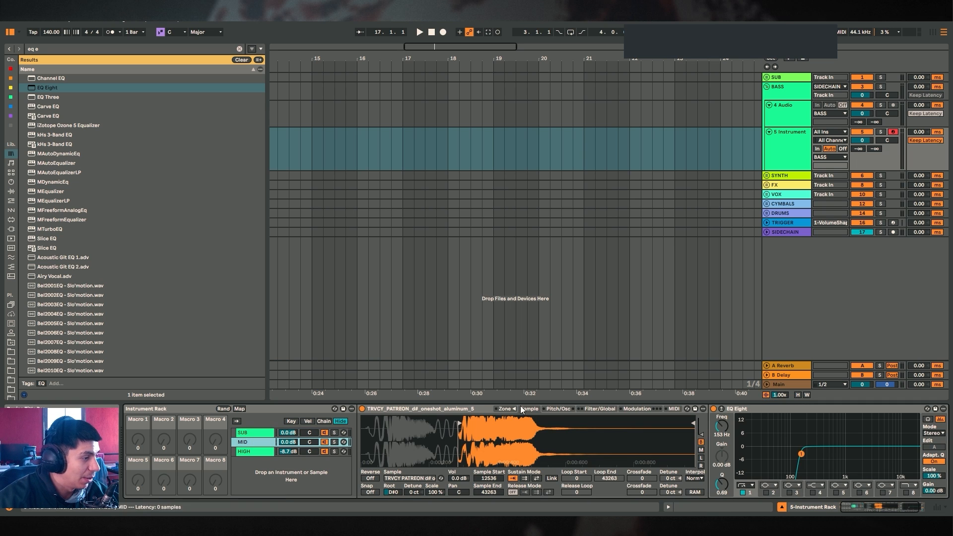
click(600, 411)
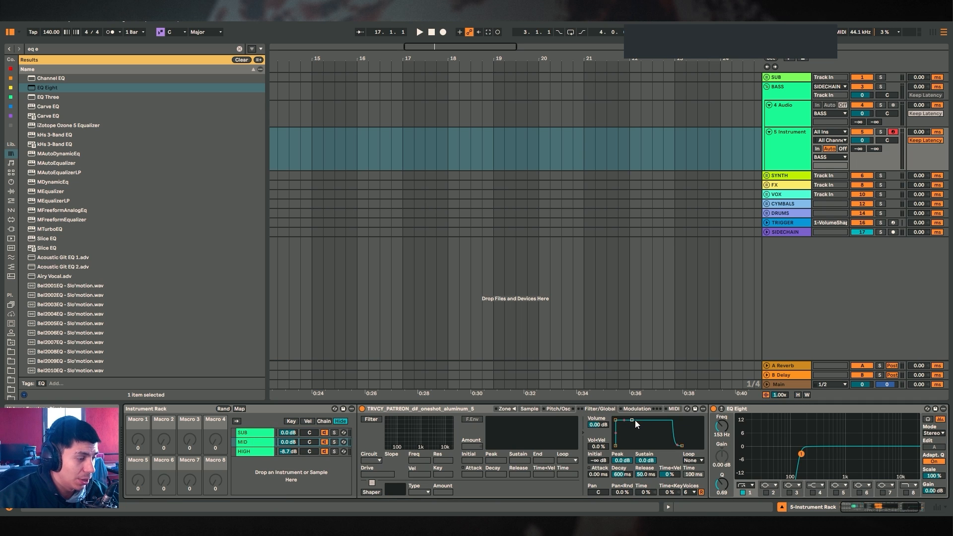
mouse_move(635, 421)
mouse_down()
mouse_move(637, 448)
mouse_move(626, 423)
mouse_move(643, 446)
mouse_move(638, 426)
mouse_up()
click(335, 442)
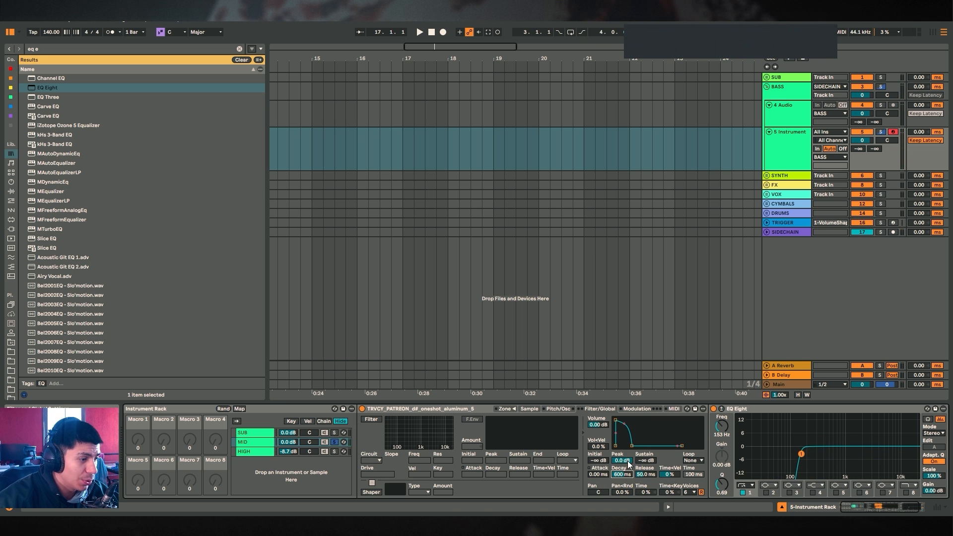
Search for "volumeshaper" and insert VolumeShaper3-64bit into the MID chain before the EQ Eight
key(ctrl+f)
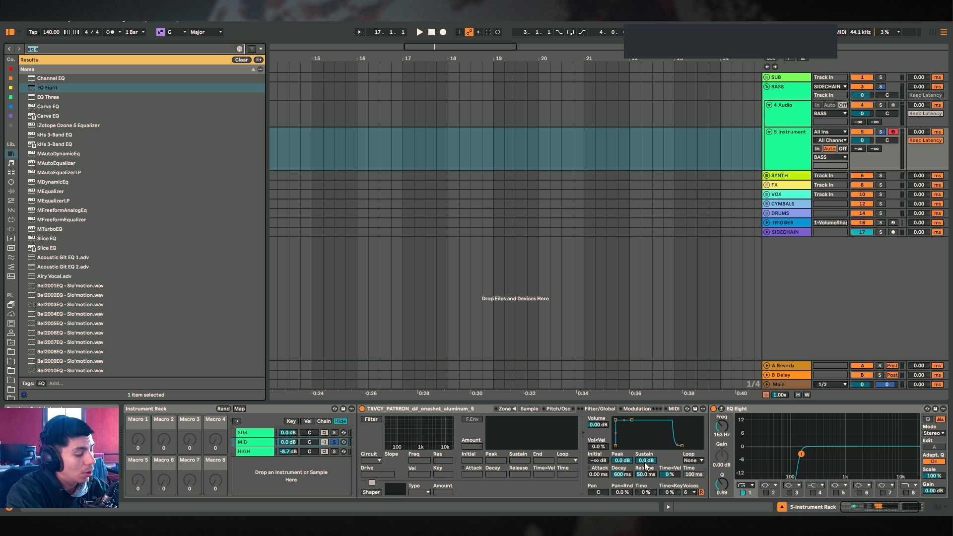
text(volumeshaper)
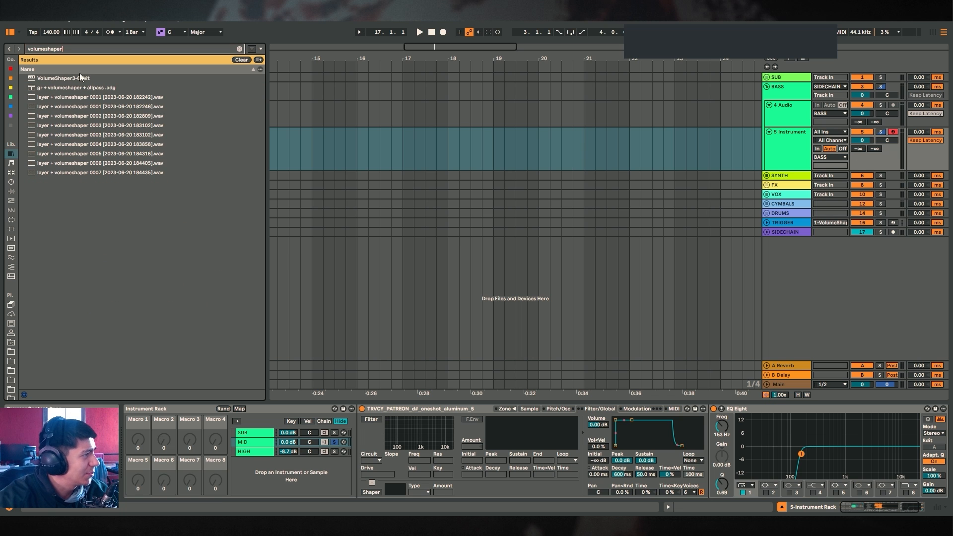
click(81, 78)
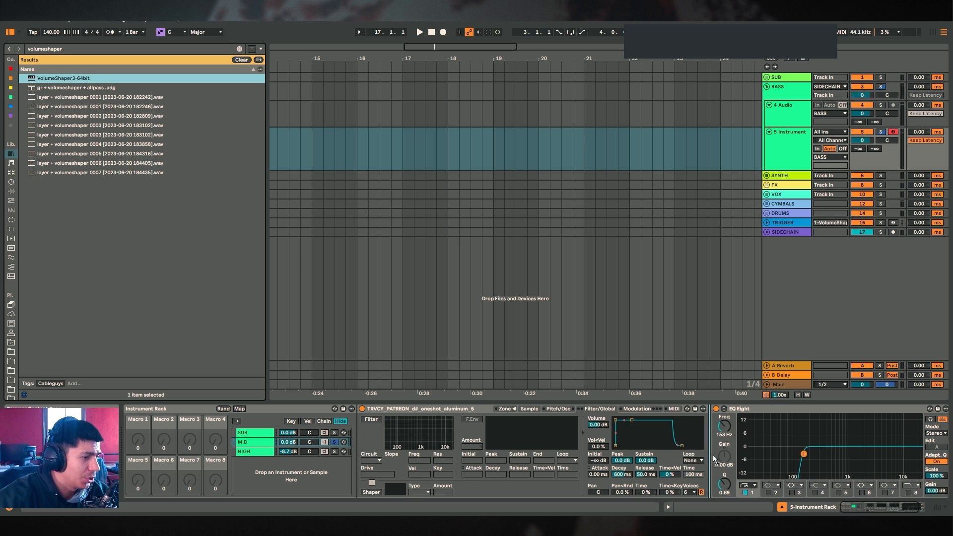
drag(704, 455, 704, 455)
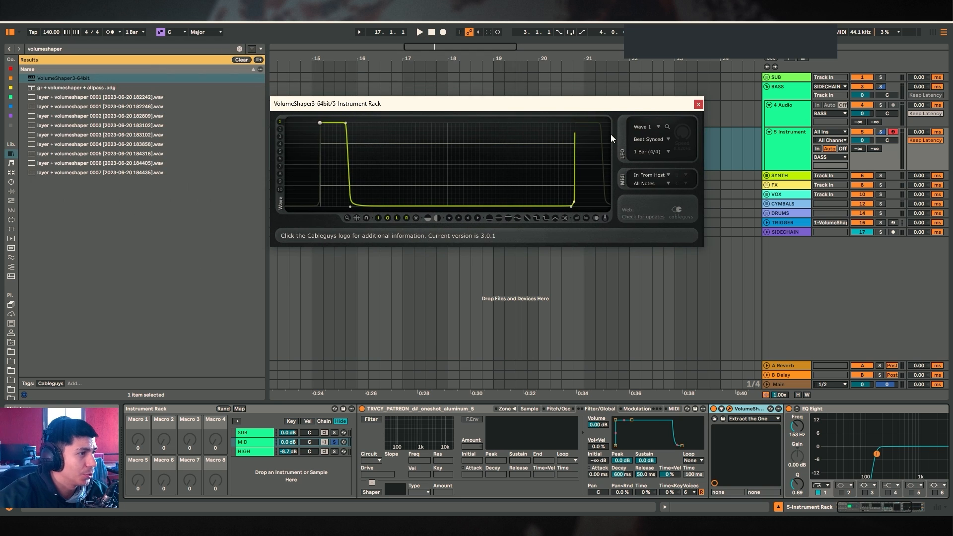
Set VolumeShaper's rate to 1/4 and flatten its curve into a full-volume line
click(655, 151)
click(659, 224)
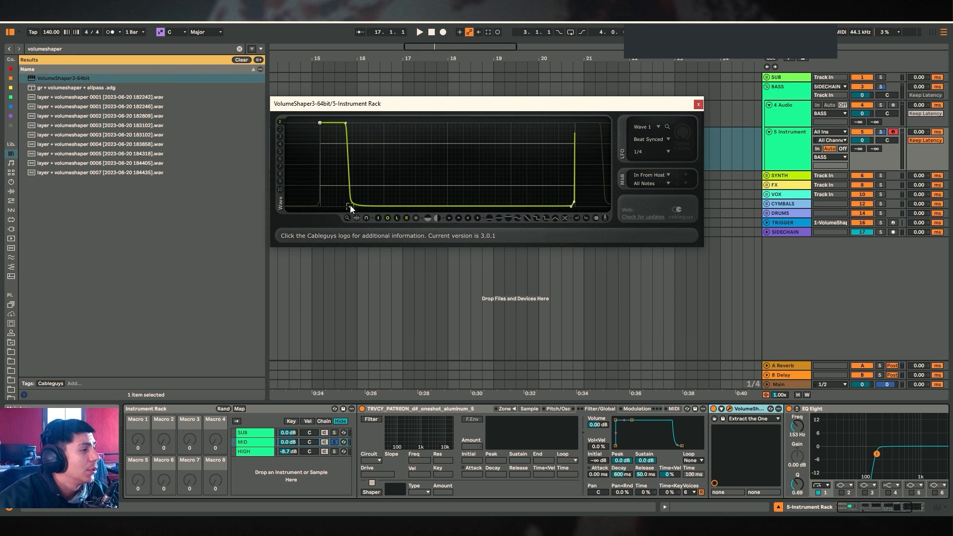
drag(350, 209, 397, 119)
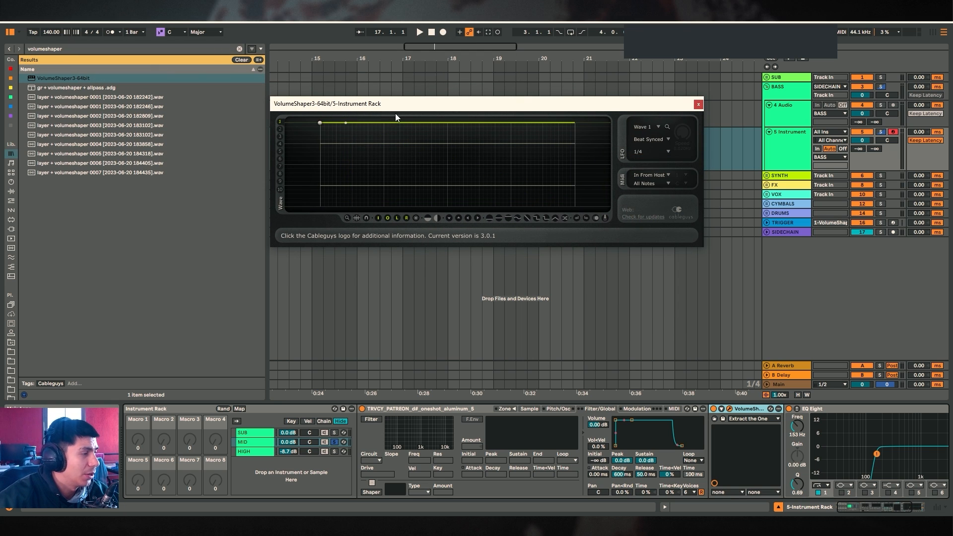
drag(321, 123, 347, 123)
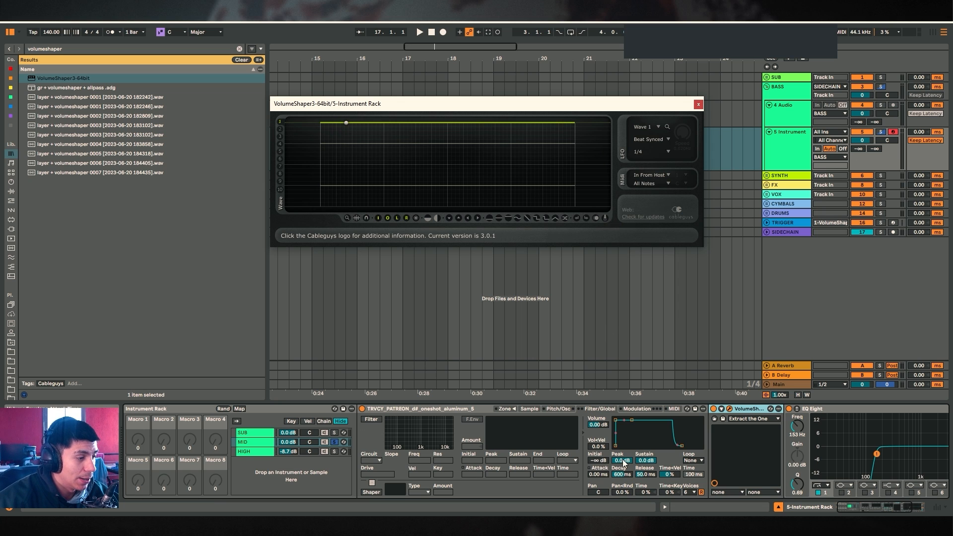
drag(624, 462, 624, 482)
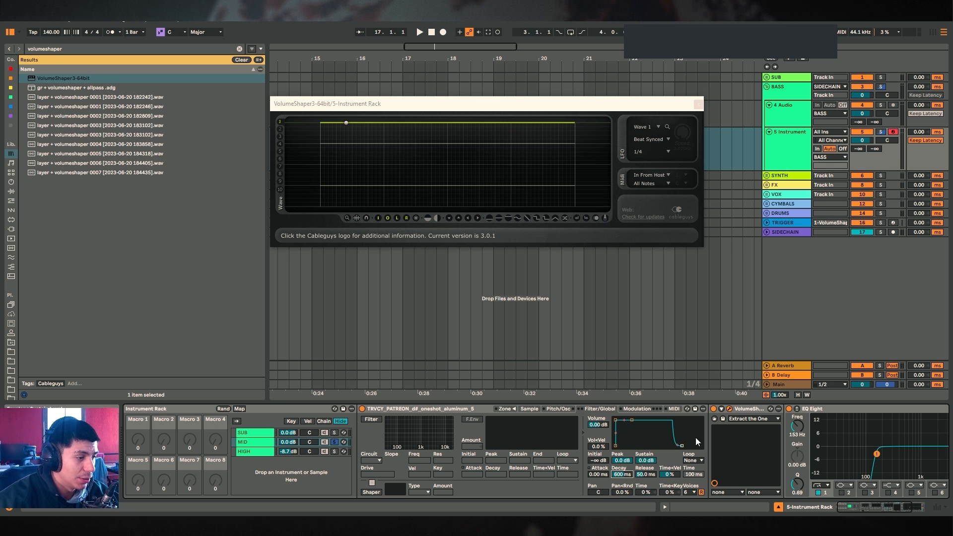
click(505, 103)
Draw a VolumeShaper curve that rises to a peak and then decays with a curved tail
drag(346, 122, 320, 207)
double_click(471, 151)
drag(470, 150, 444, 122)
double_click(510, 186)
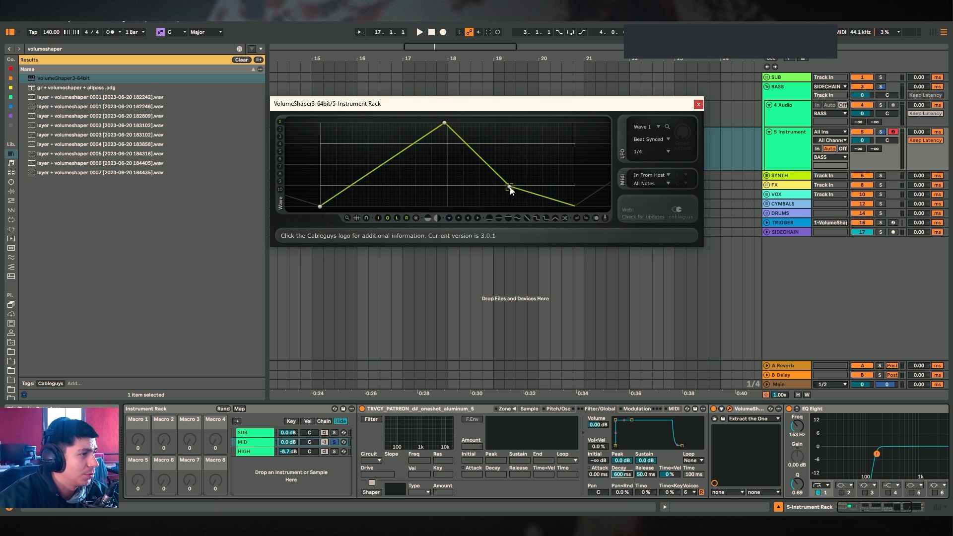
drag(510, 187, 499, 206)
drag(444, 123, 421, 123)
drag(460, 164, 461, 207)
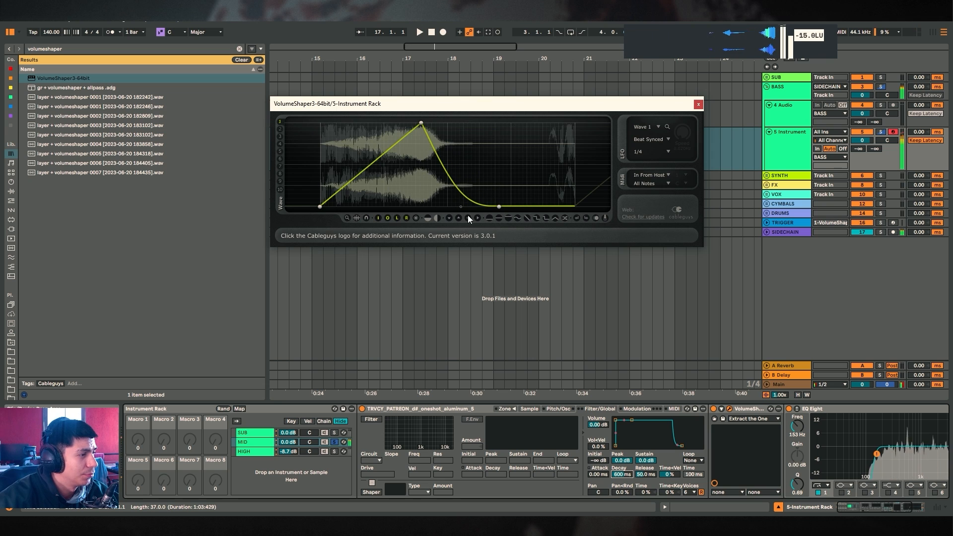
Set VolumeShaper's LFO mode to Beat Retrig
click(650, 139)
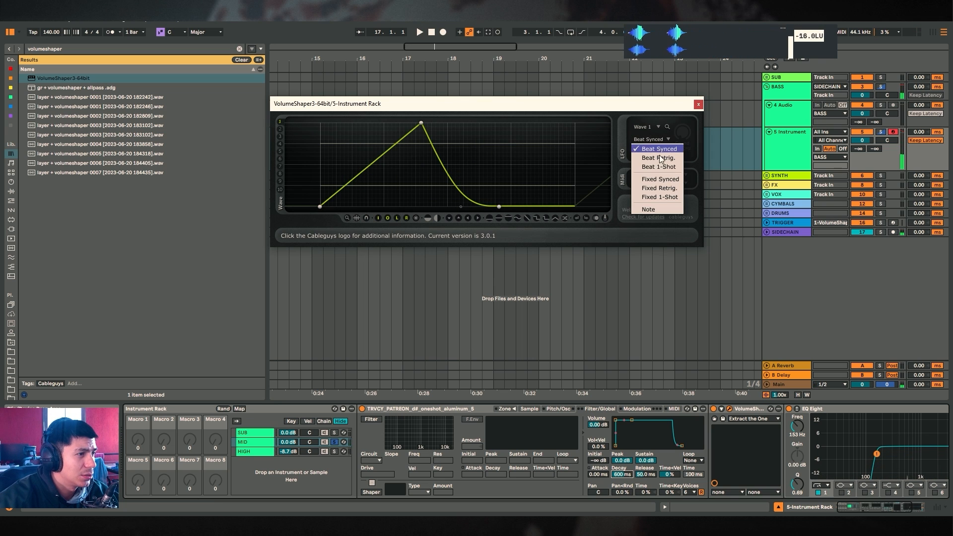
click(667, 166)
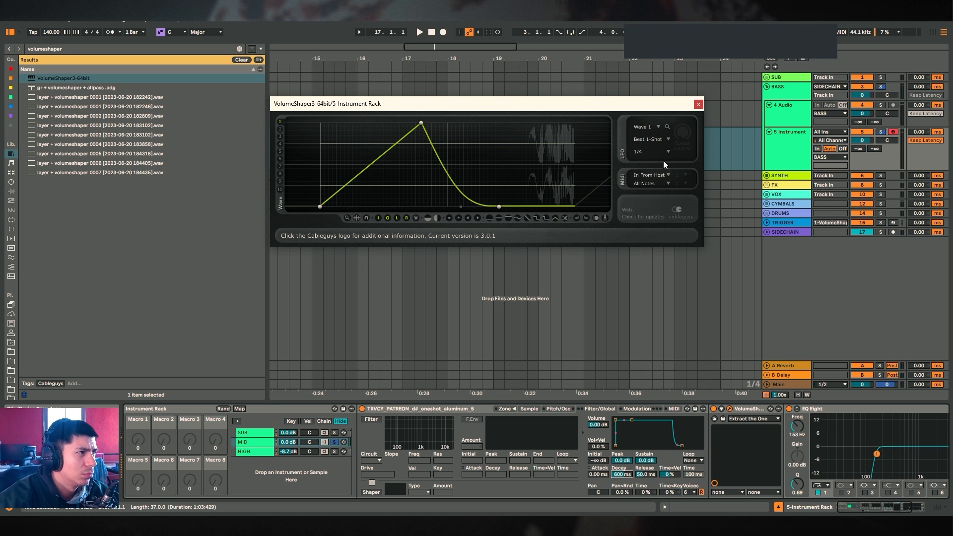
click(665, 140)
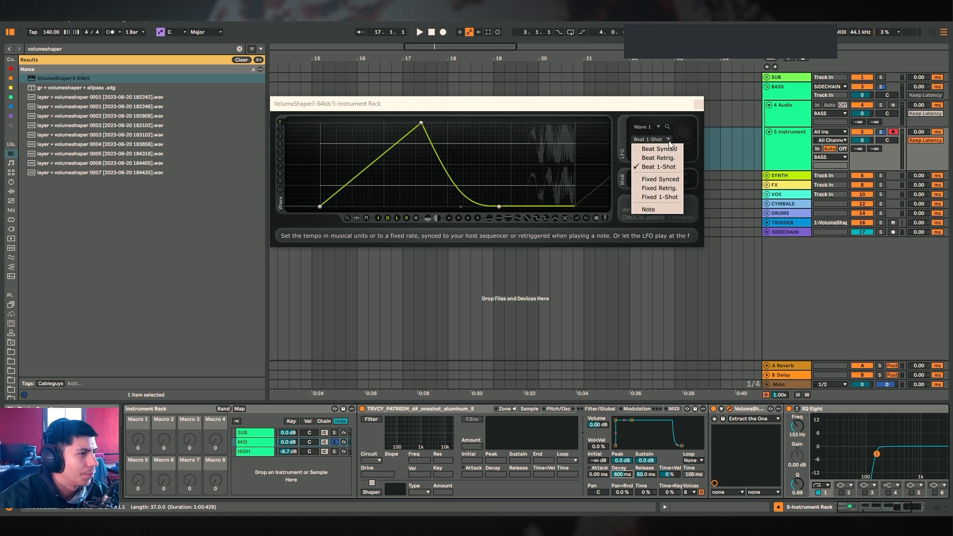
click(660, 159)
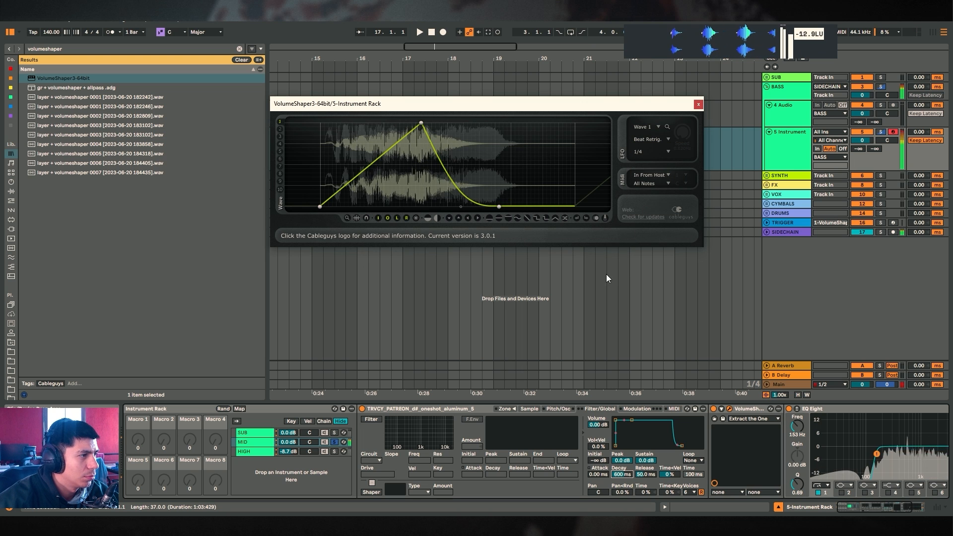
Insert a one-bar MIDI clip at bar 9 on the instrument track and close the VolumeShaper window
drag(522, 102, 500, 224)
drag(546, 59, 631, 33)
drag(409, 135, 452, 140)
key(ctrl+shift+m)
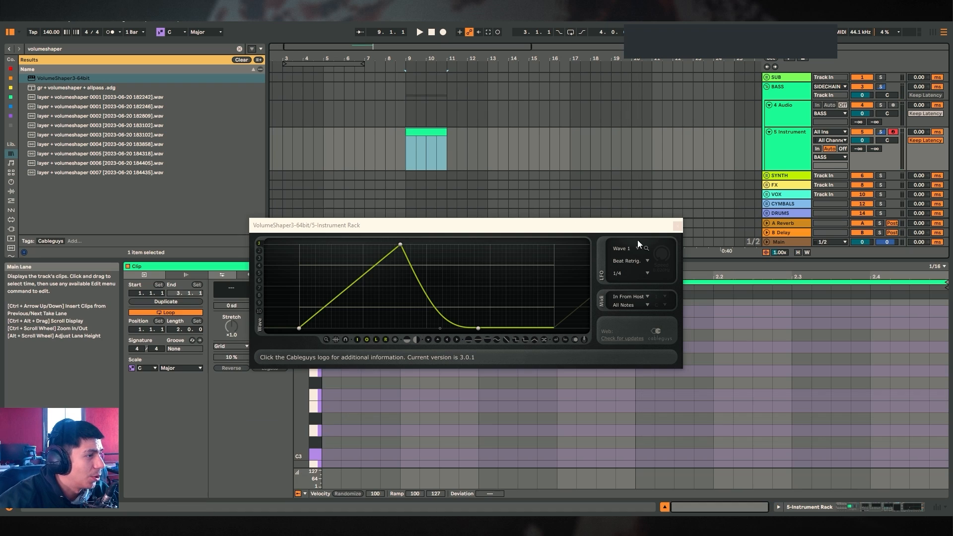
click(678, 226)
Draw a quarter-note D0 in the clip and duplicate it to fill the bar with four notes
scroll(354, 430, down, 10)
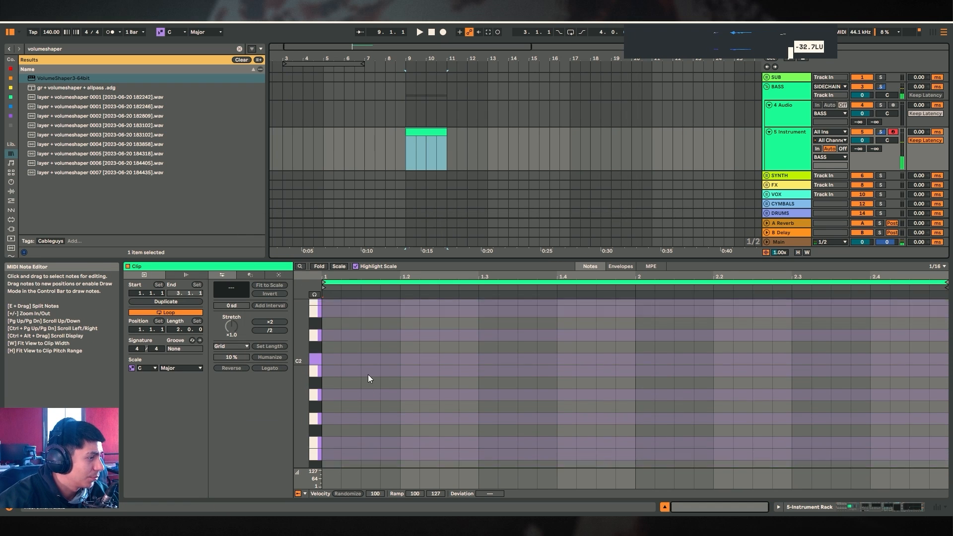
scroll(347, 387, down, 3)
double_click(333, 413)
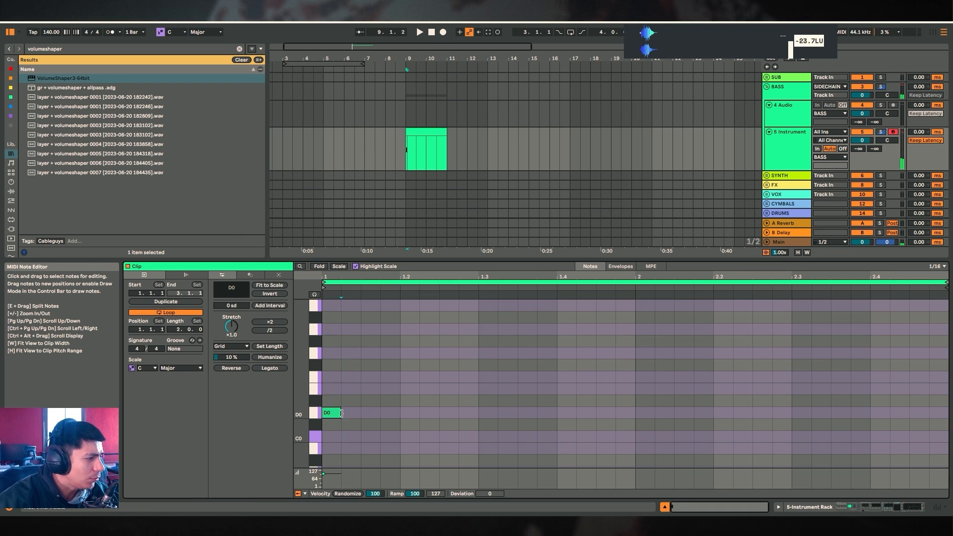
drag(342, 413, 402, 414)
key(ctrl+d)
key(ctrl+d)
key(ctrl+d)
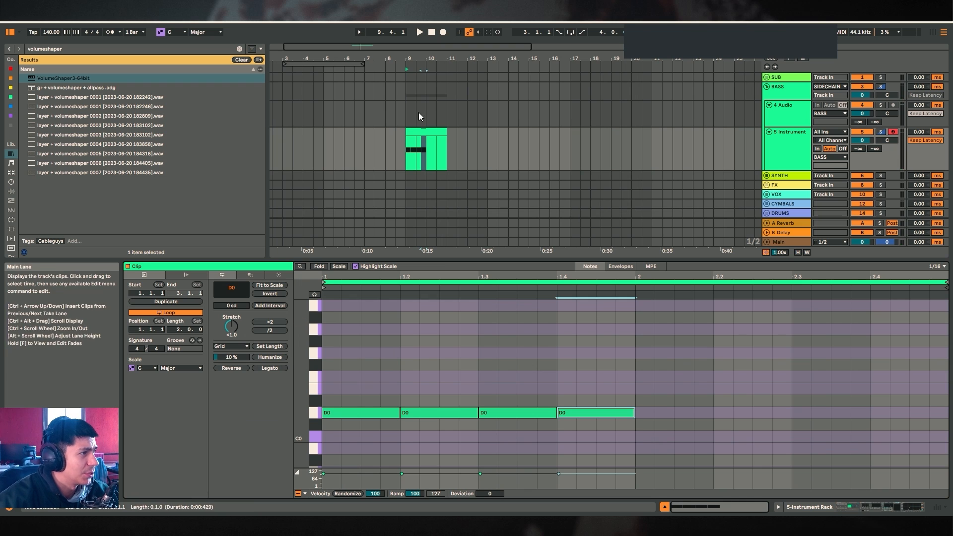
Loop the clip's bar and start playback
drag(442, 132, 426, 131)
key(ctrl+l)
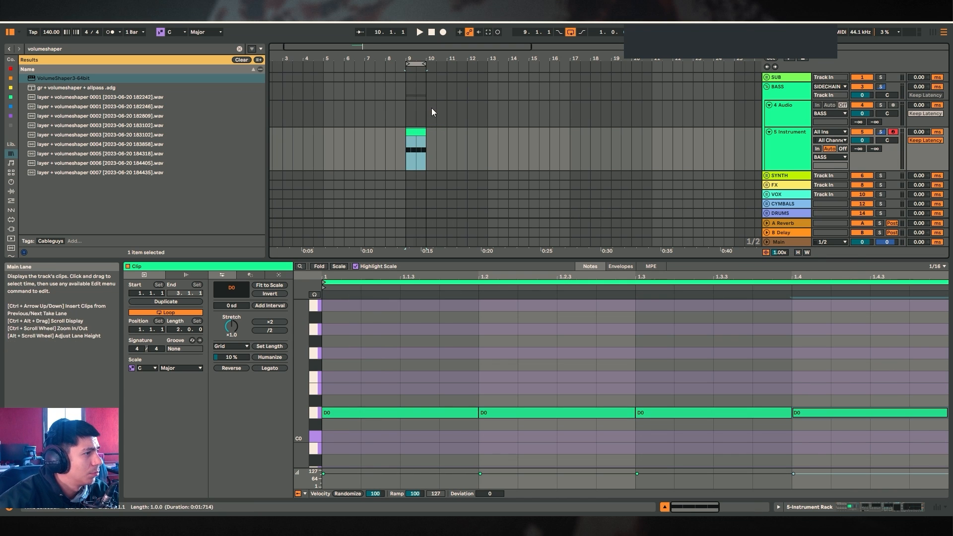
key(space)
drag(424, 58, 482, 94)
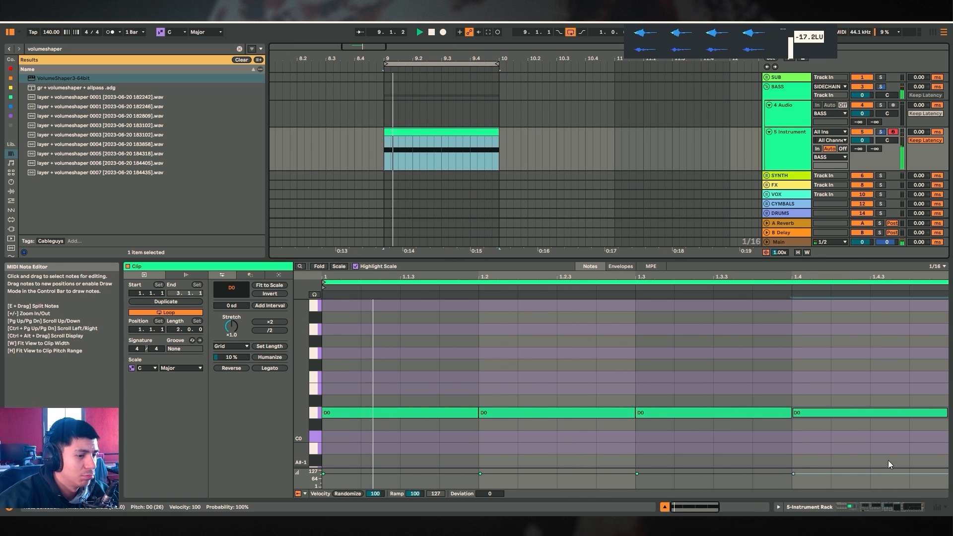
Reopen VolumeShaper and bend its decay segment into a rounder, fuller curve
click(888, 509)
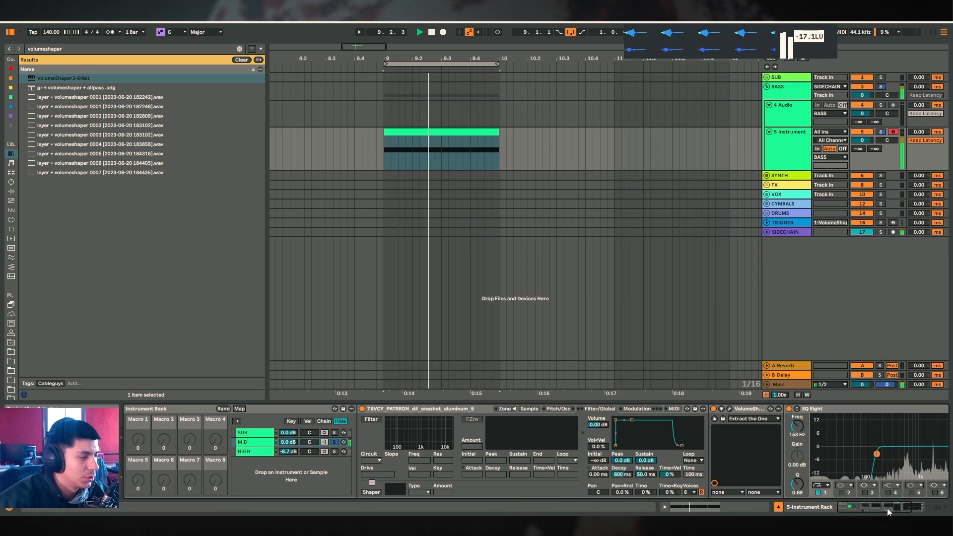
click(731, 410)
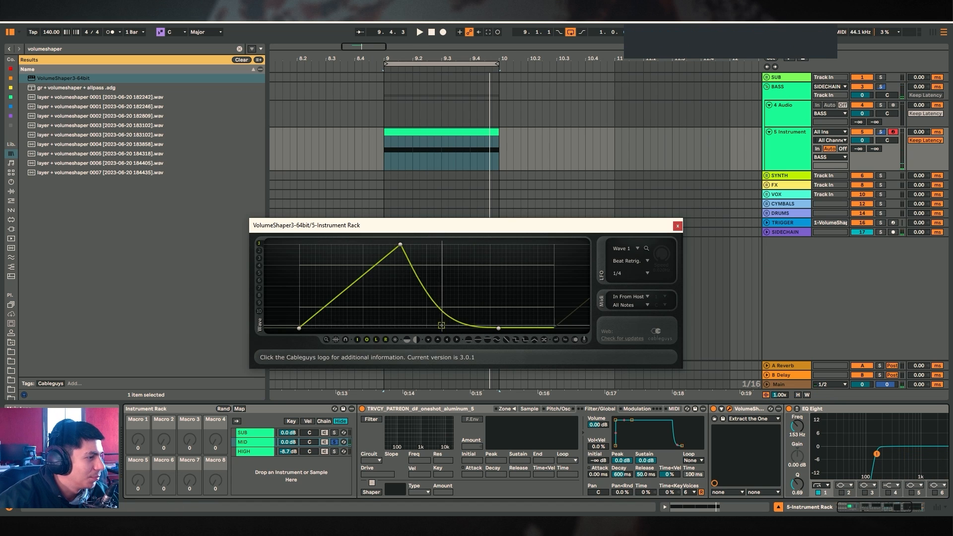
drag(457, 326, 457, 261)
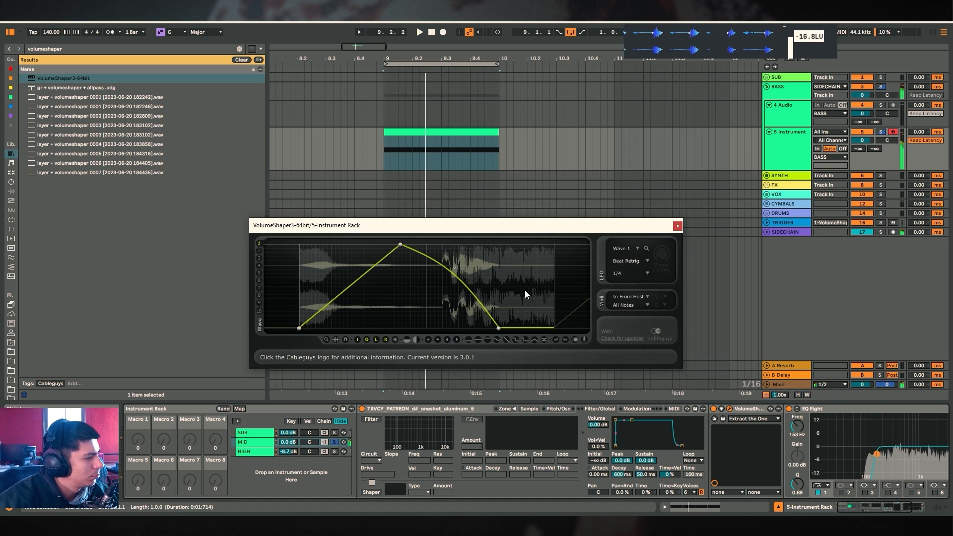
Replay the loop with the MID Sampler shown to audition the layer
key(space)
click(535, 409)
key(space)
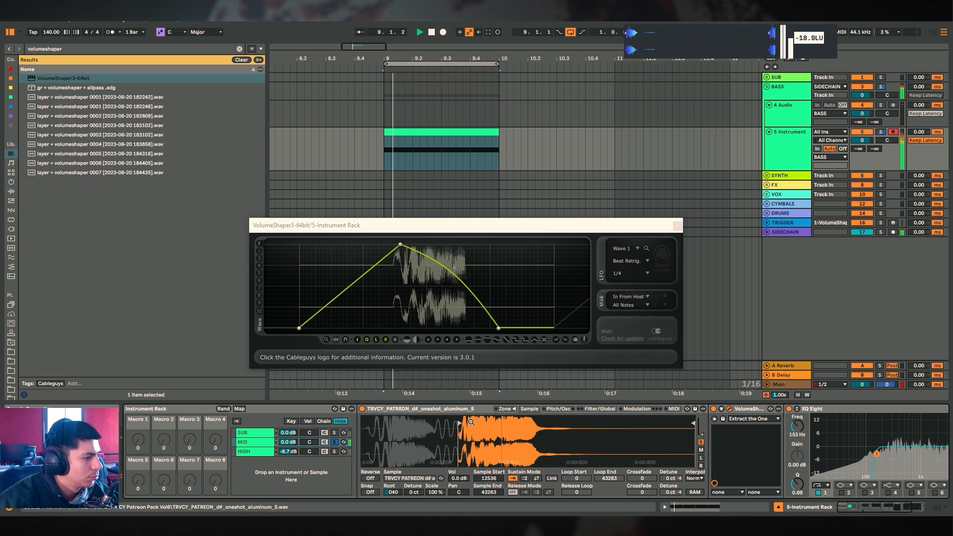
Switch VolumeShaper to Beat Synced mode and bend its attack segment into a concave rise
click(636, 260)
click(647, 279)
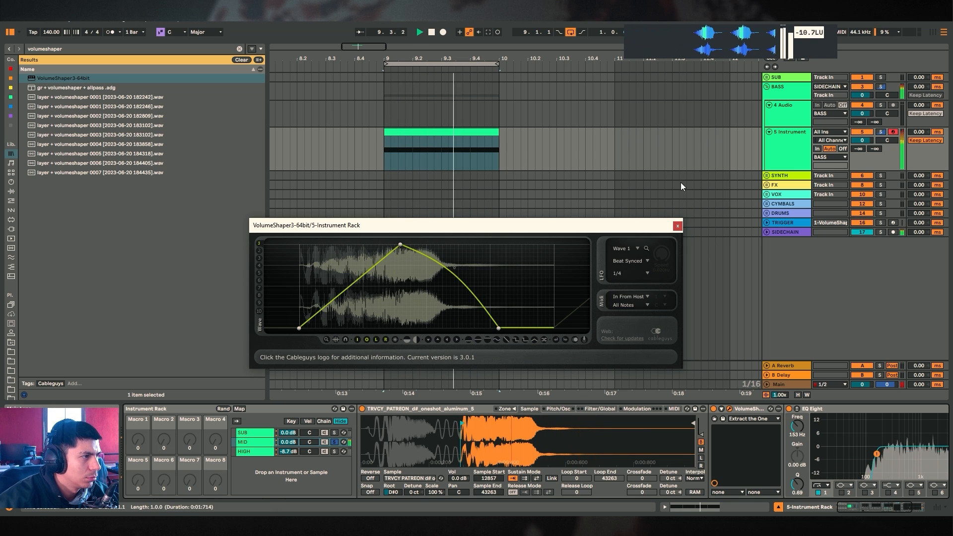
drag(359, 279, 358, 328)
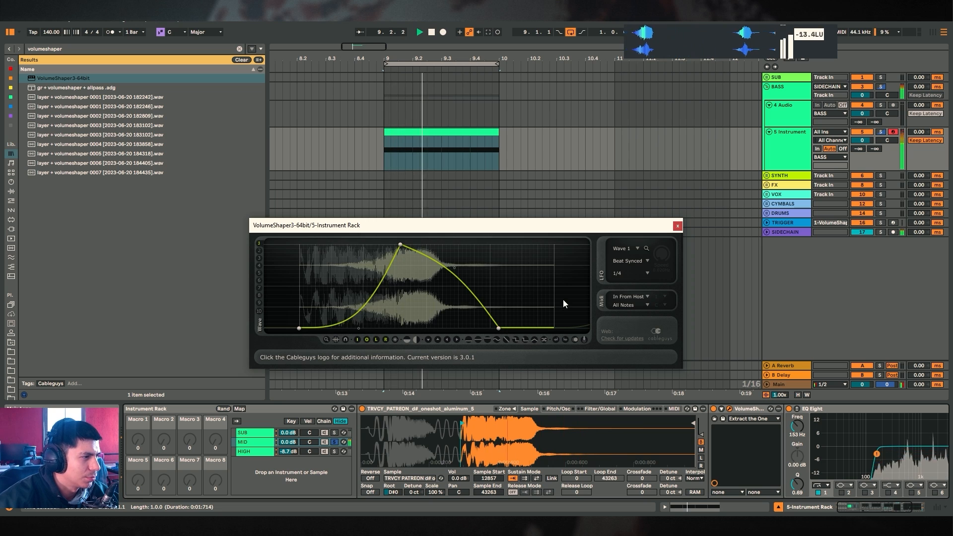
Solo the MID chain in the Instrument Rack and restart loop playback to audition it
key(space)
click(334, 442)
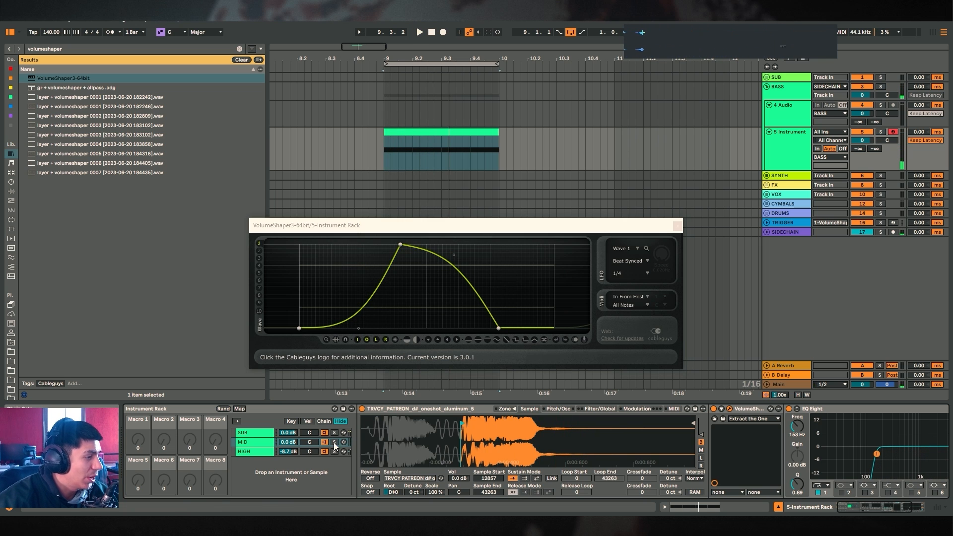
key(space)
Reshape the VolumeShaper curve with an earlier peak and a flat held top before the decay, then stop playback
click(257, 452)
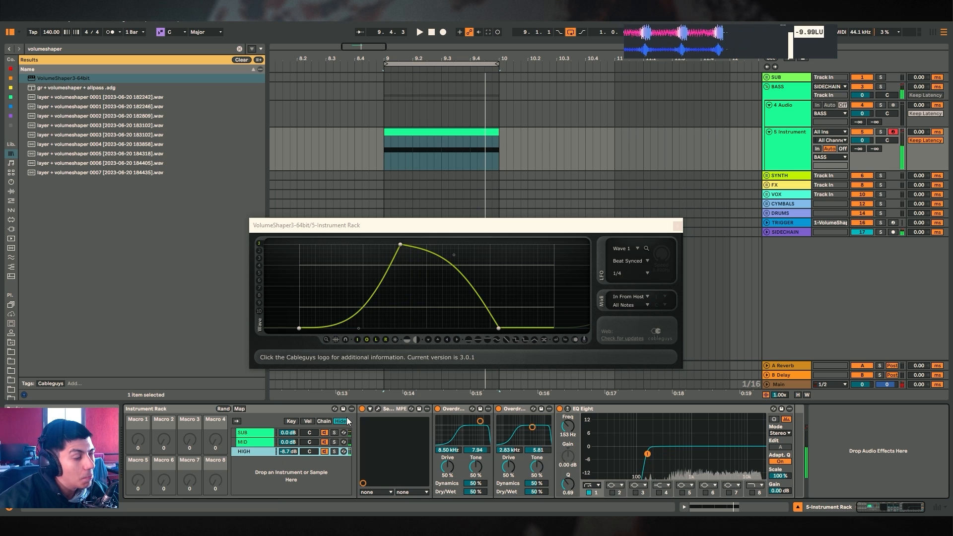
click(377, 326)
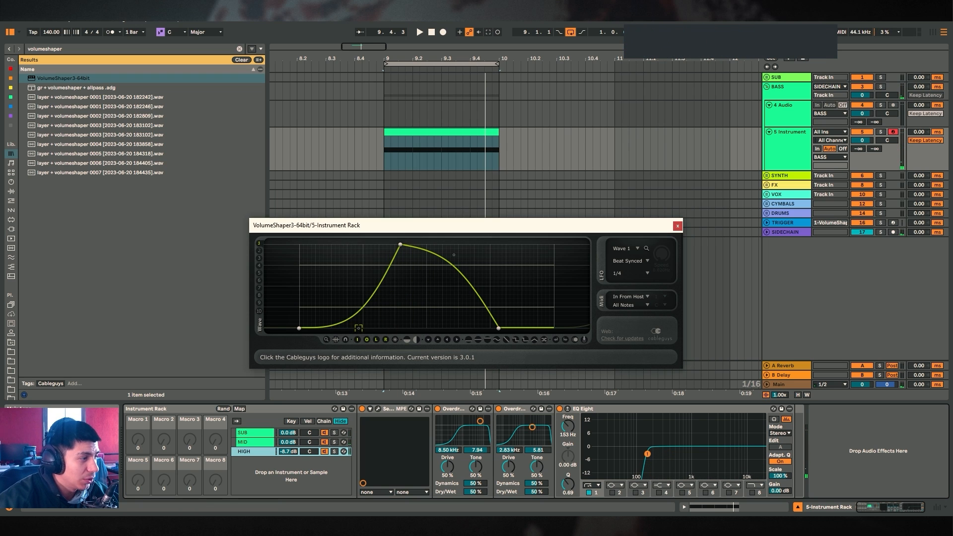
drag(401, 245, 388, 245)
drag(454, 256, 462, 248)
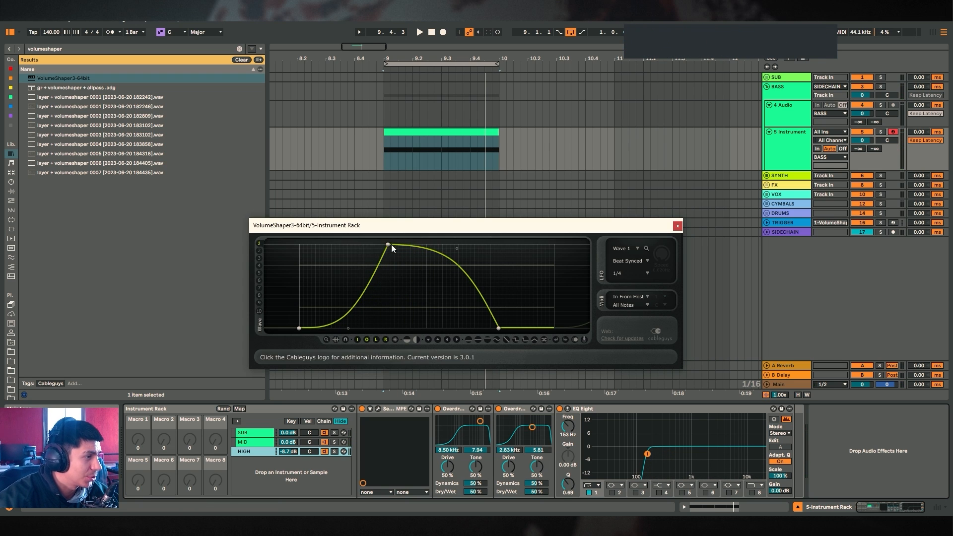
drag(389, 245, 373, 245)
drag(458, 248, 457, 244)
key(space)
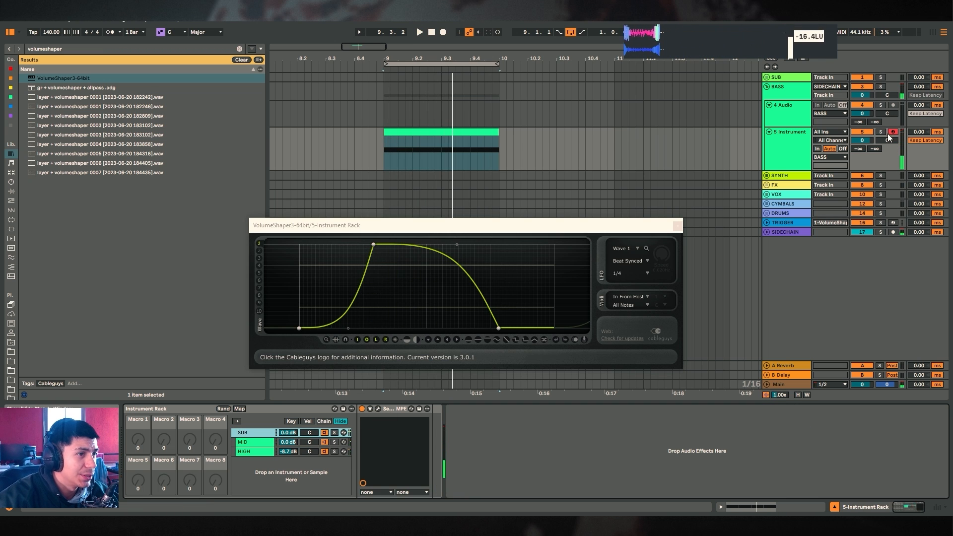
Solo the SUB chain, open its Serum and raise the ENV 1 attack to about 158 ms
click(334, 434)
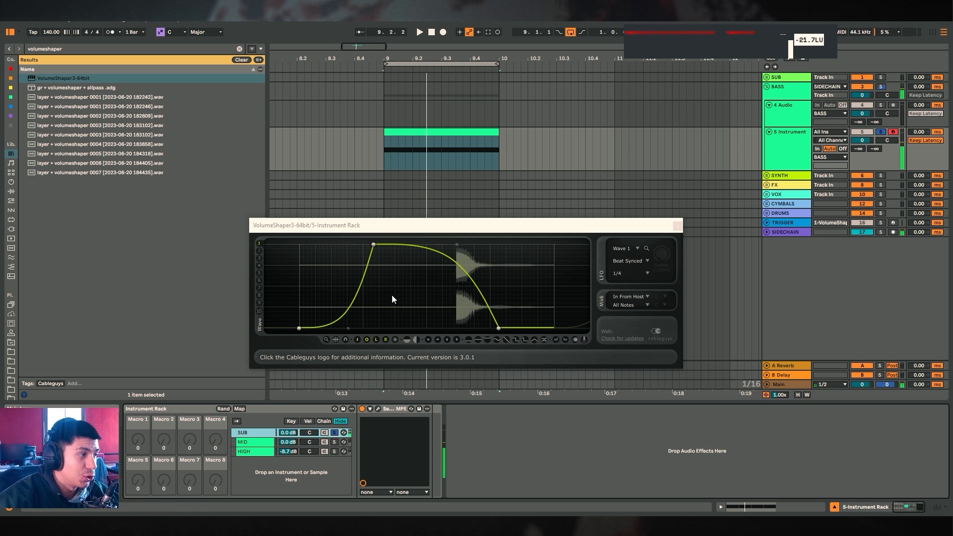
click(379, 409)
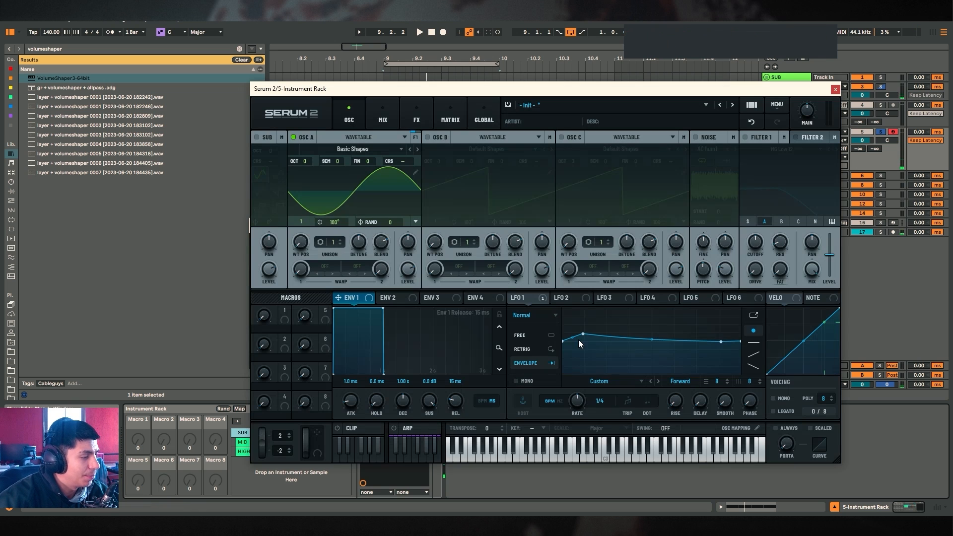
click(569, 299)
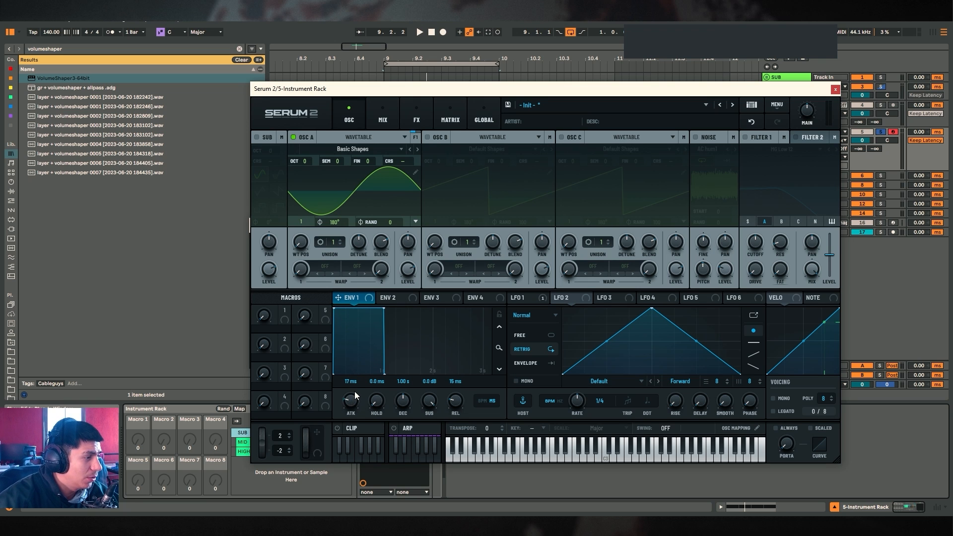
drag(355, 395, 337, 342)
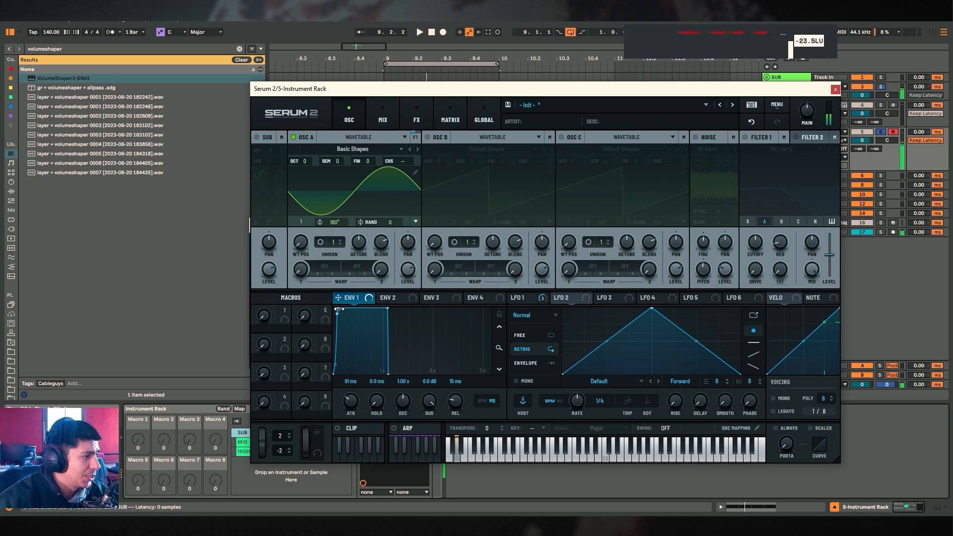
scroll(351, 400, up, 3)
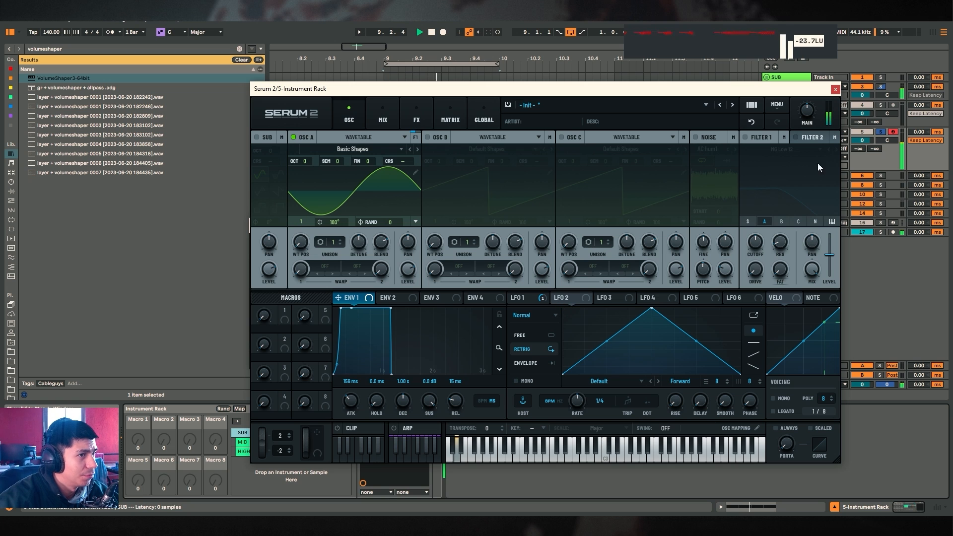
key(space)
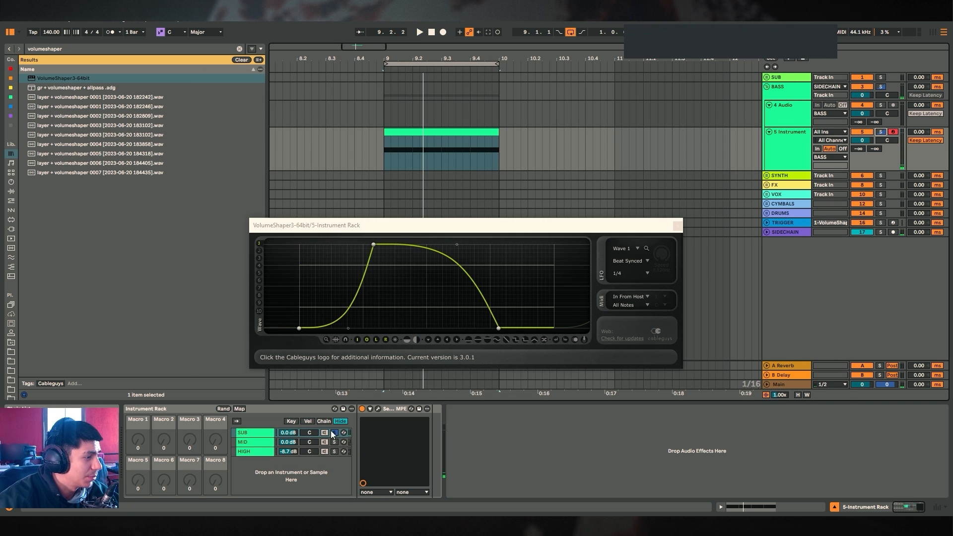
Open the HIGH chain's Serum and make ENV 1 plucky: sustain at -inf dB and decay about 217 ms
click(334, 433)
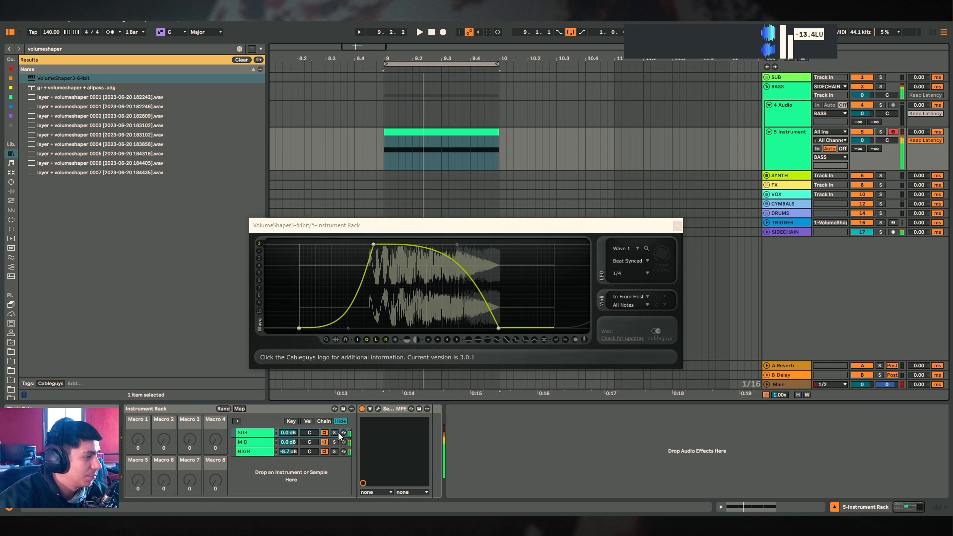
click(349, 452)
click(379, 411)
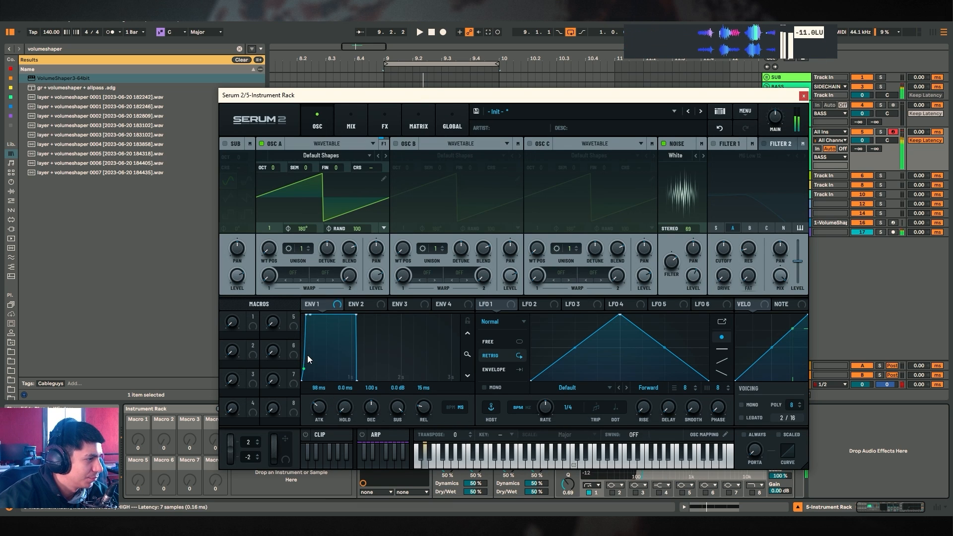
drag(398, 408, 373, 503)
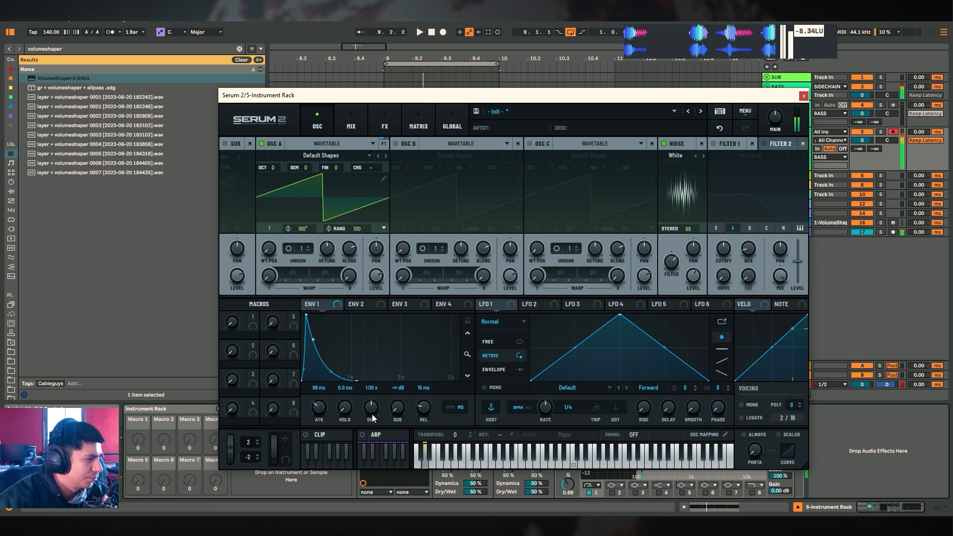
drag(371, 408, 371, 418)
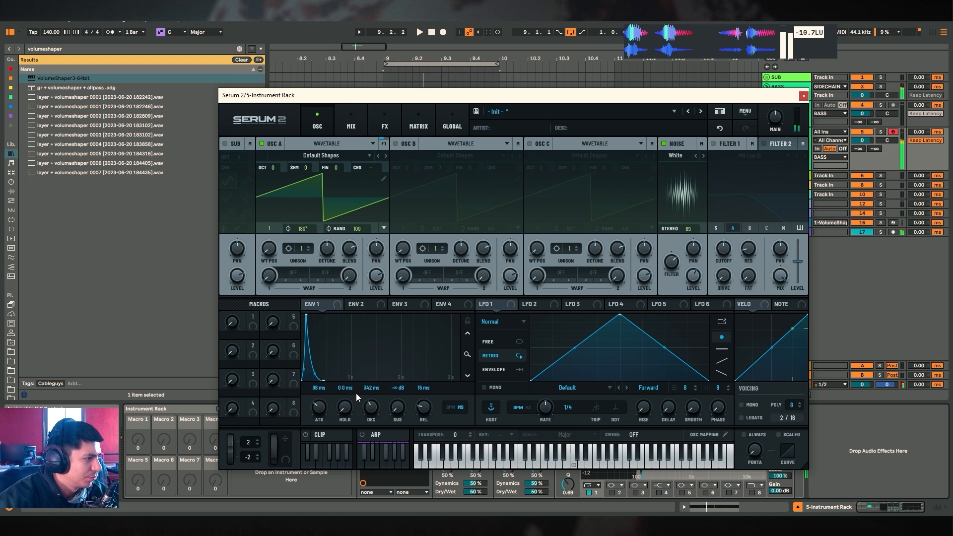
drag(374, 410, 371, 414)
key(space)
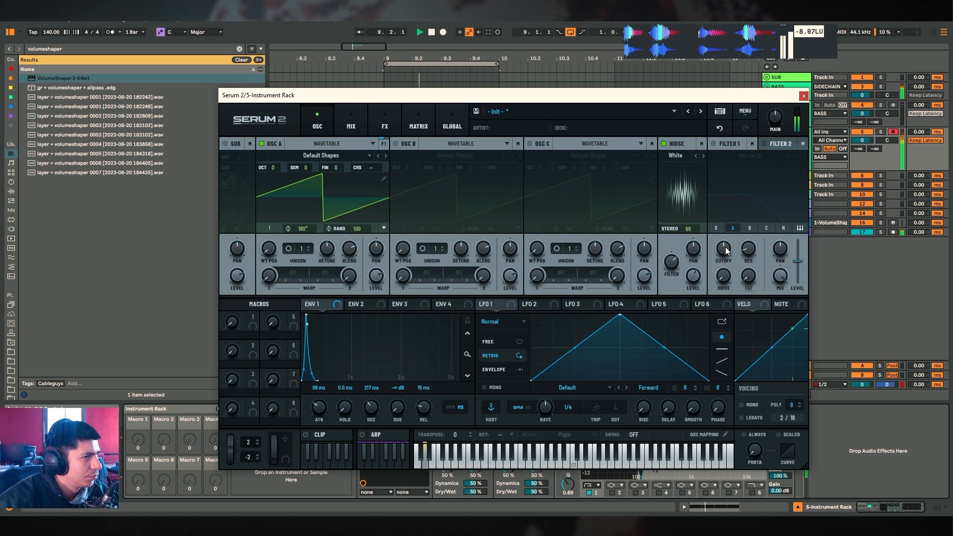
drag(377, 406, 376, 409)
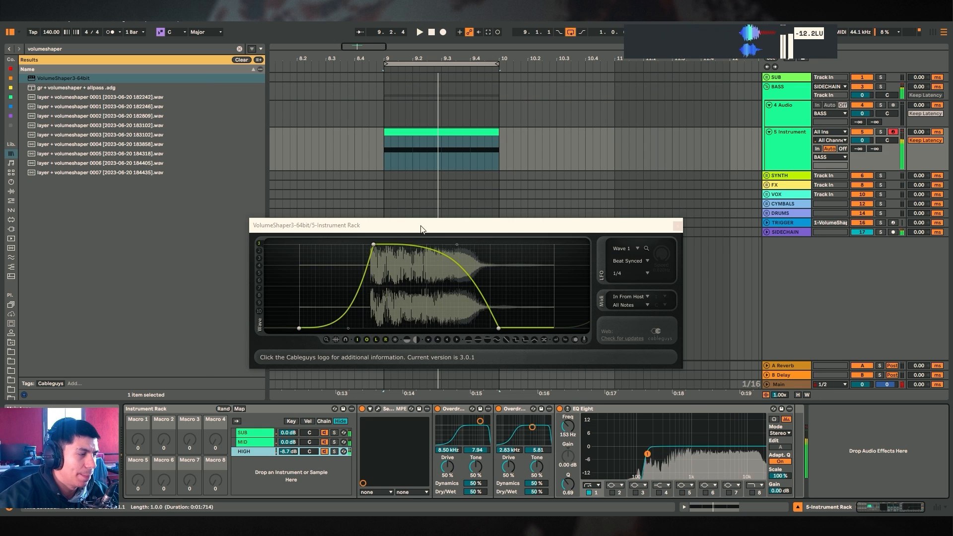
Try lowering the SUB Serum's ENV 1 sustain, reset it to 0 dB and close the synth
click(333, 433)
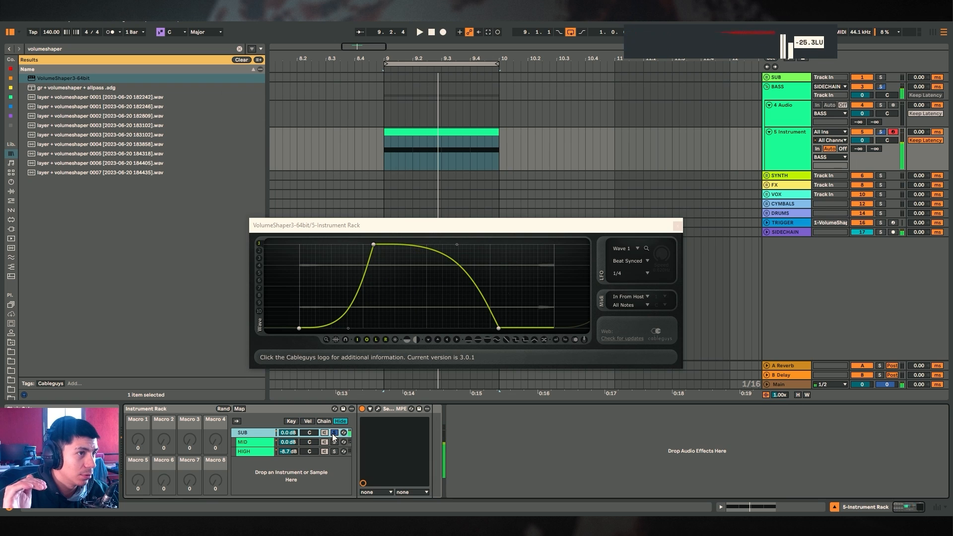
click(378, 408)
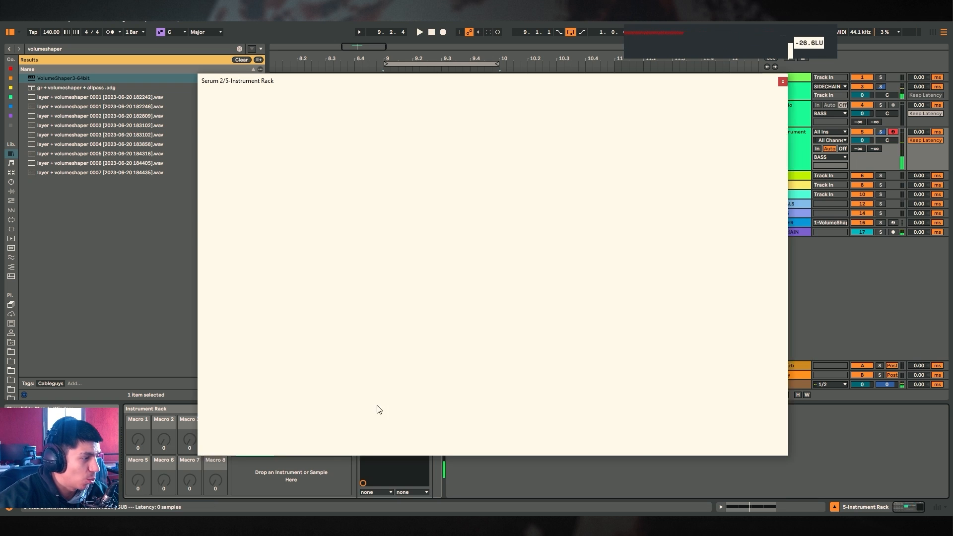
drag(376, 393, 377, 437)
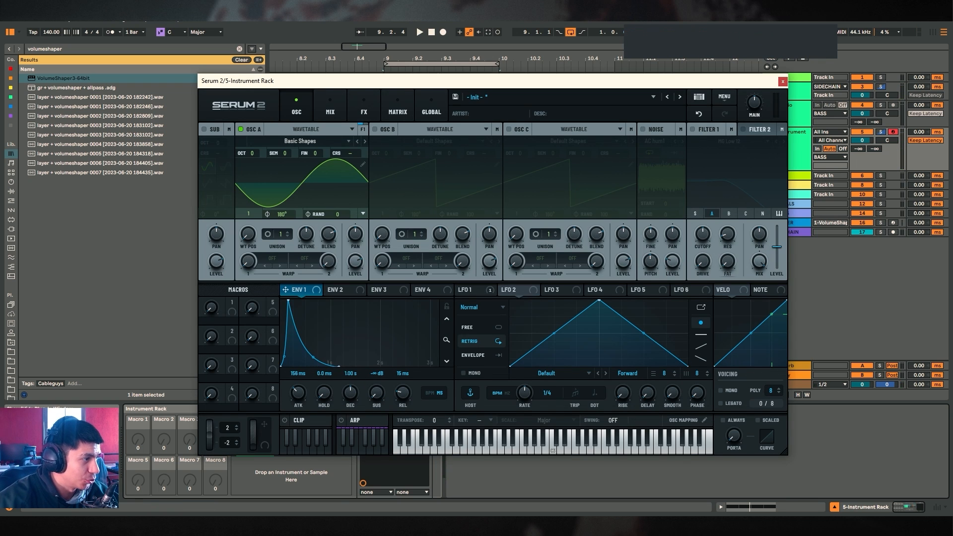
double_click(370, 394)
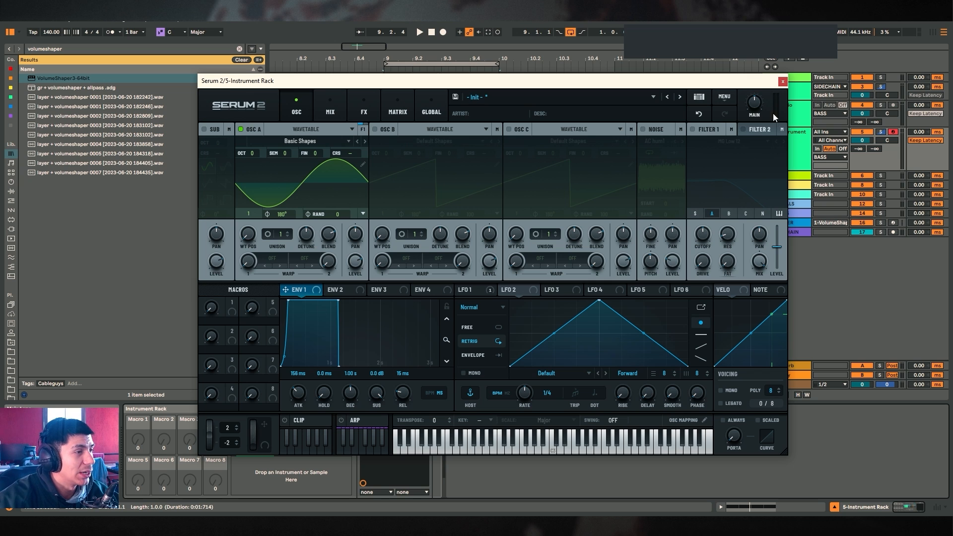
click(783, 81)
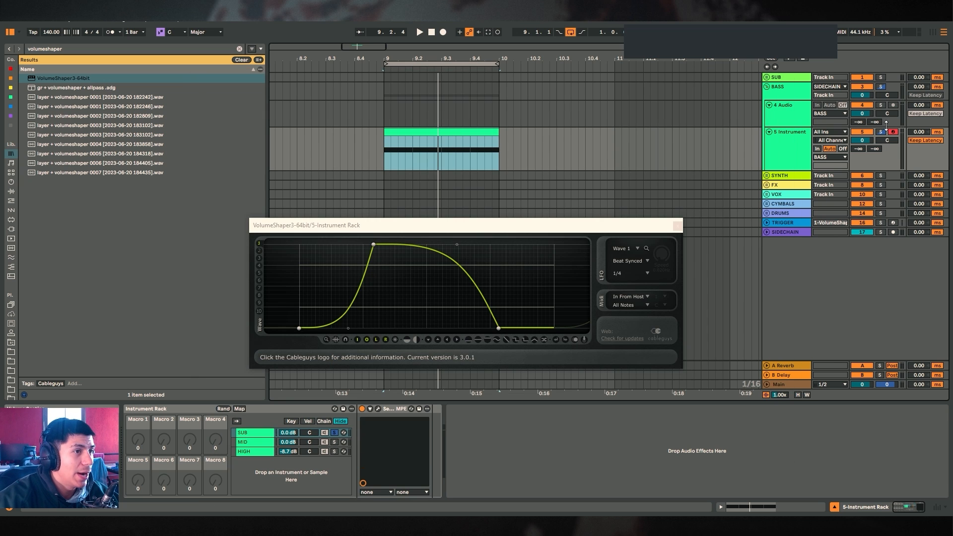
Unsolo the SUB chain and cycle through the SUB, MID and HIGH chains to compare their device chains
click(333, 433)
click(389, 408)
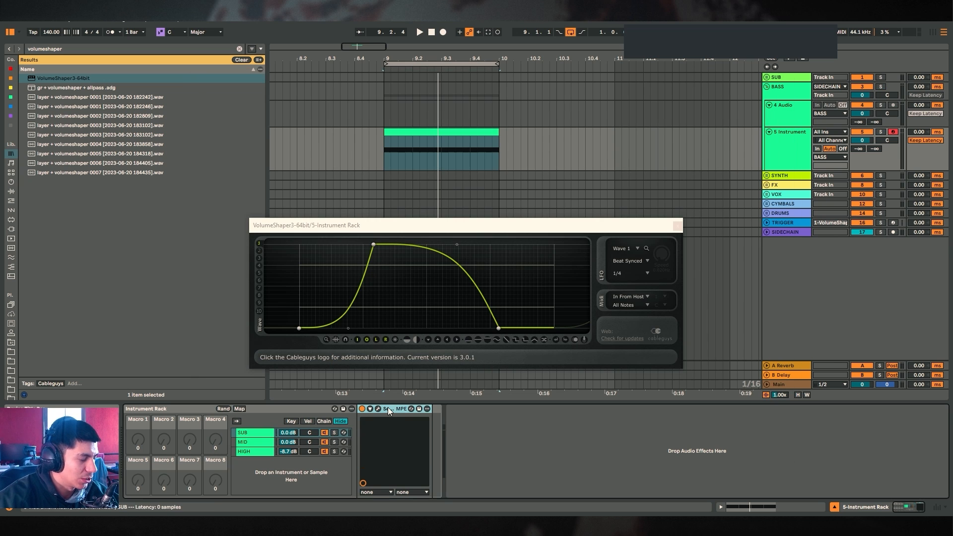
click(257, 443)
click(260, 434)
click(260, 442)
click(258, 450)
click(259, 442)
click(261, 433)
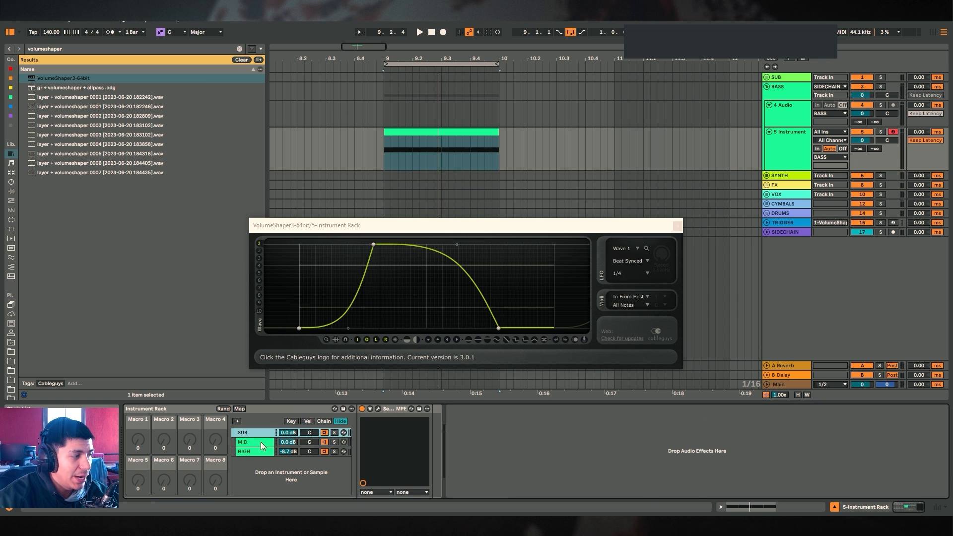
click(260, 442)
click(260, 451)
click(261, 442)
click(261, 432)
click(260, 442)
click(256, 451)
click(259, 442)
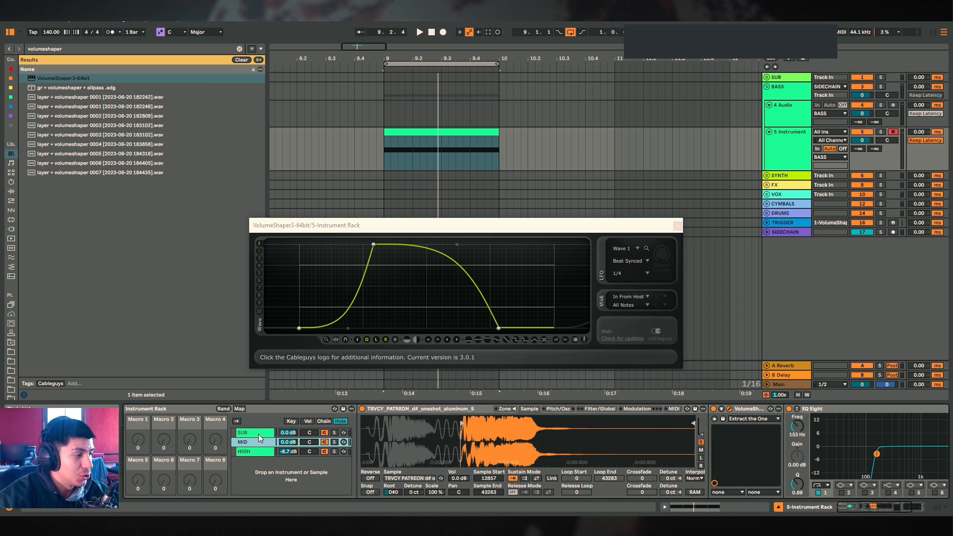
click(259, 433)
click(258, 442)
click(259, 451)
click(260, 443)
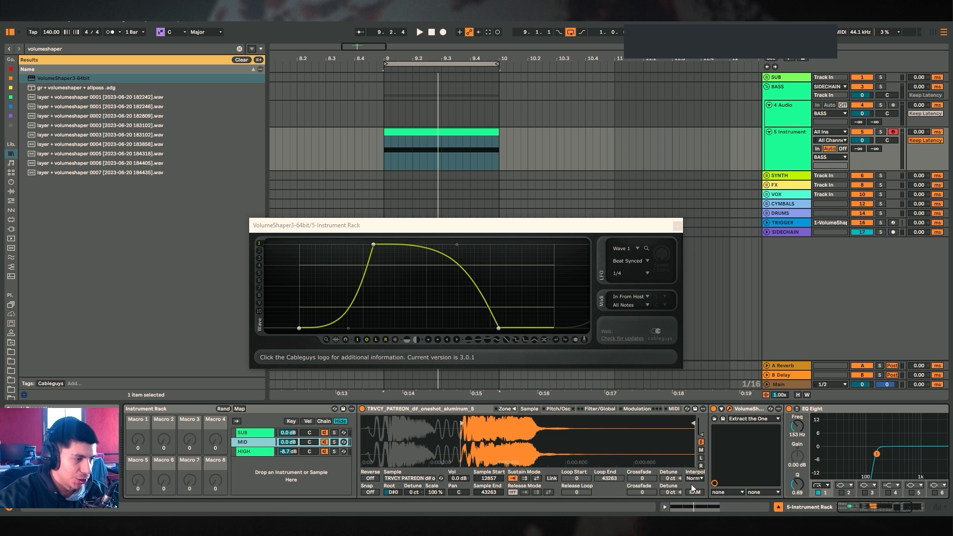
Collapse the MID chain's EQ Eight and add Multiband Dynamics after it from a browser search
drag(876, 506, 895, 508)
click(708, 410)
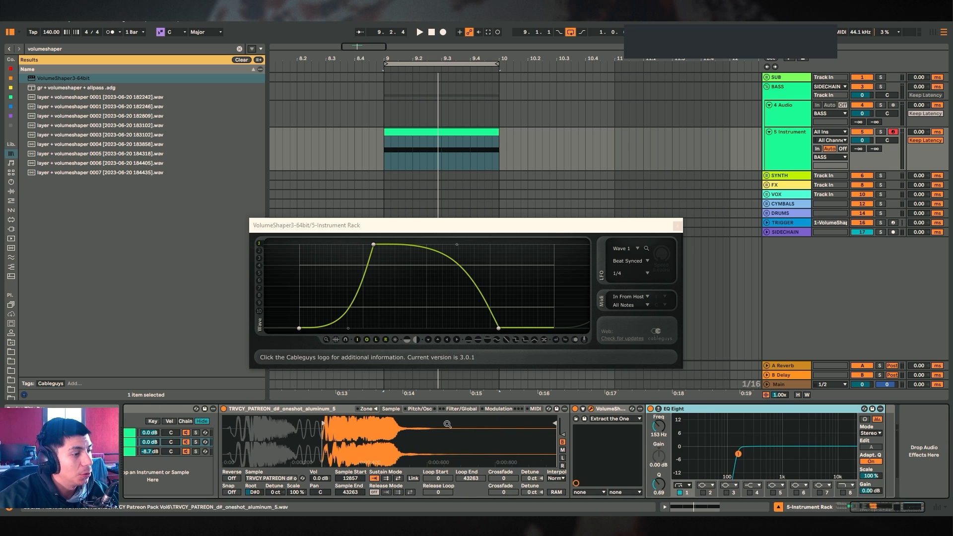
double_click(674, 409)
key(ctrl+f)
text(multib)
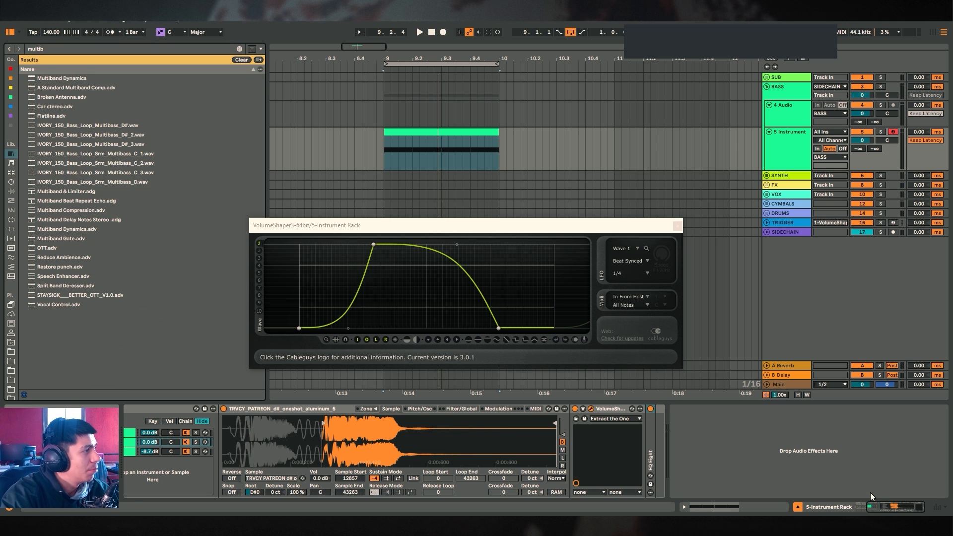
key(Down)
key(Return)
Search for and add a Saturator after the multiband compressor on the MID chain
key(ctrl+f)
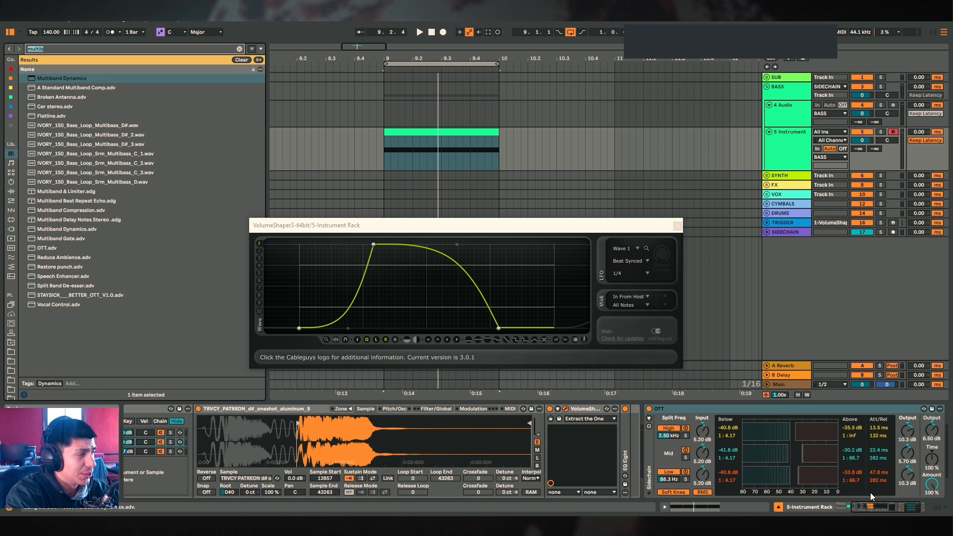
text(saturat)
key(Down)
key(Return)
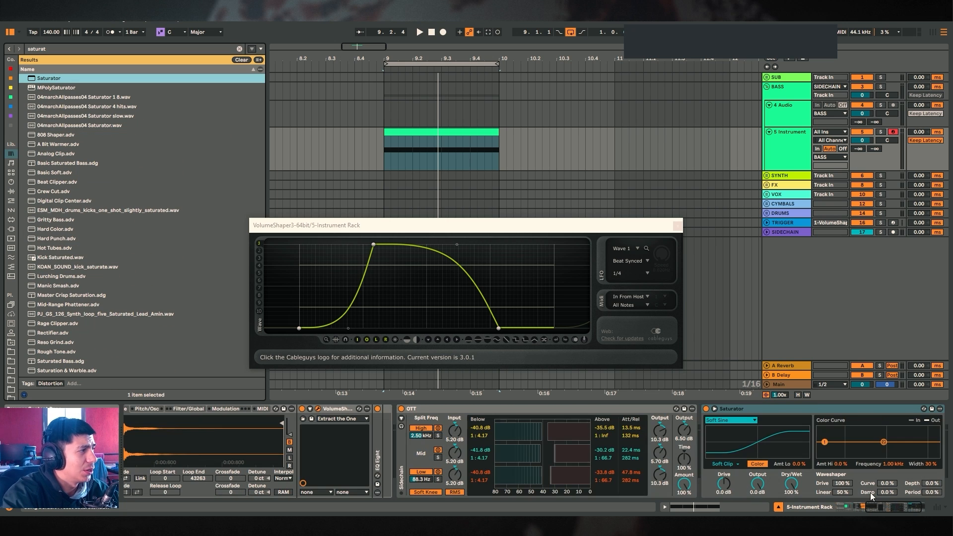
drag(879, 507, 900, 508)
click(661, 438)
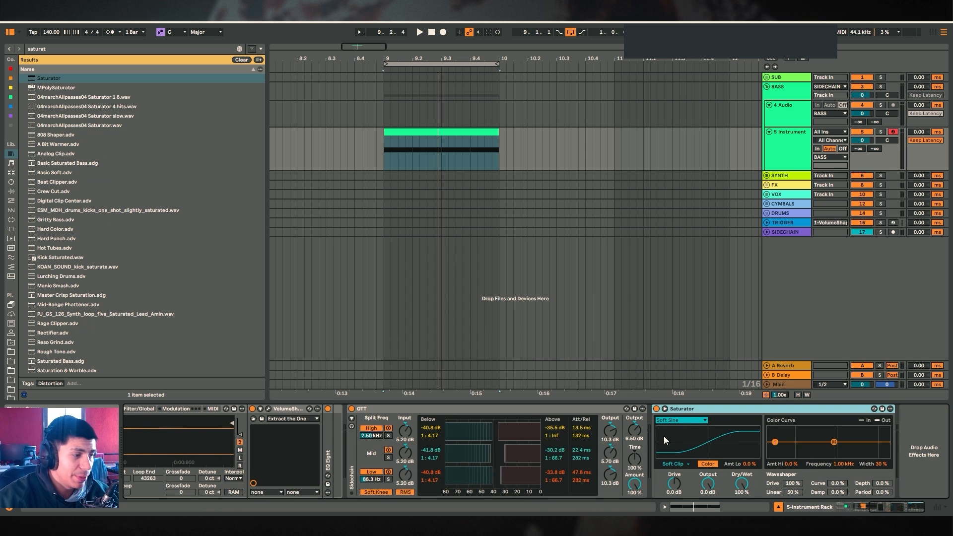
click(482, 410)
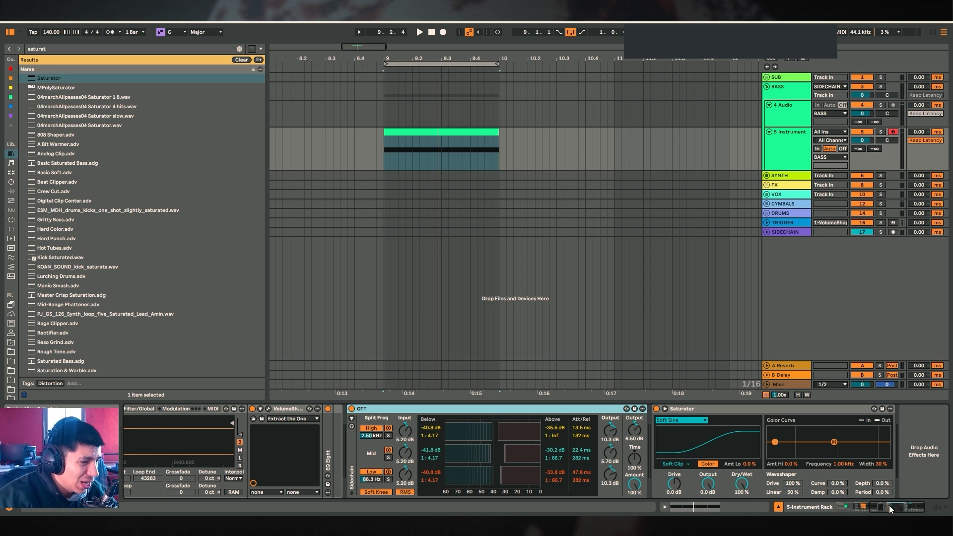
drag(890, 506, 909, 505)
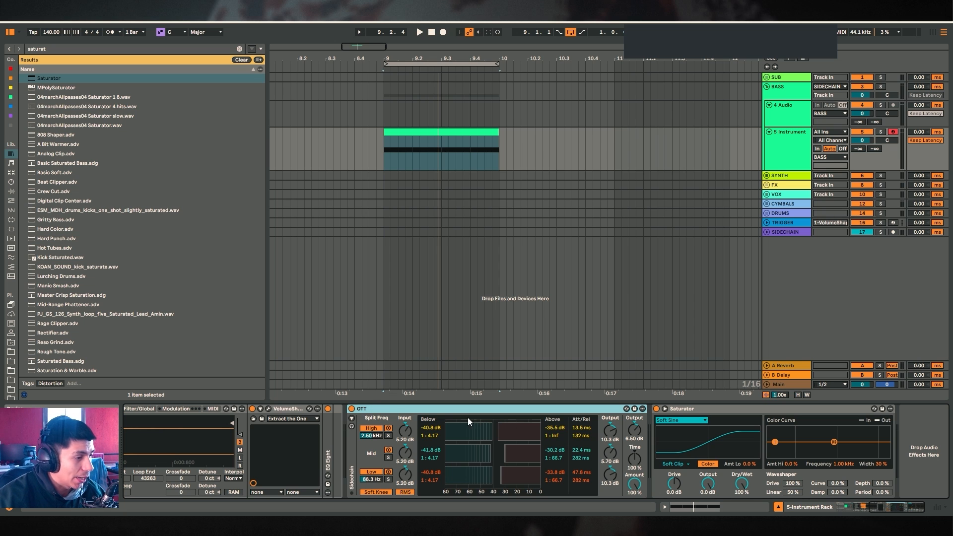
Toggle the OTT and Saturator devices on and off while playing the clip to compare the sound
click(682, 409)
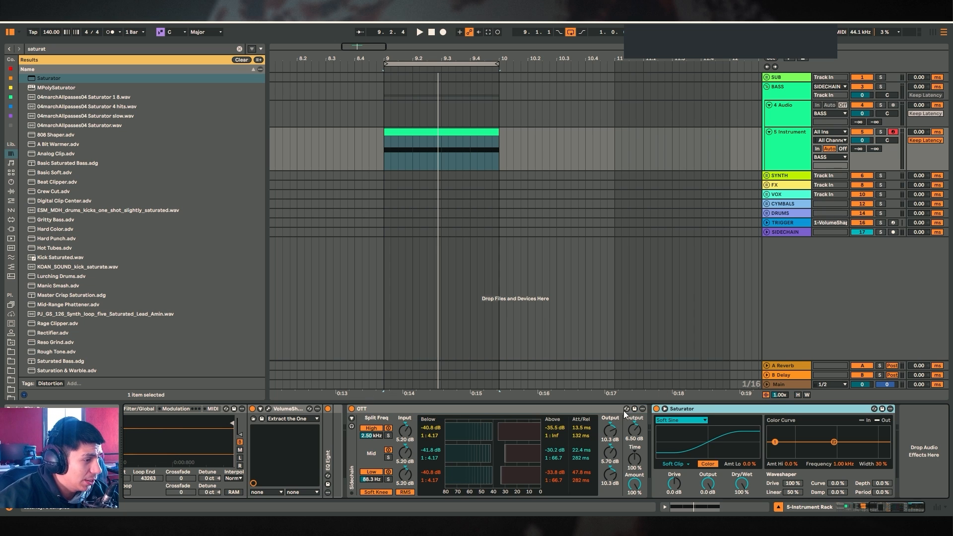
click(657, 409)
click(390, 416)
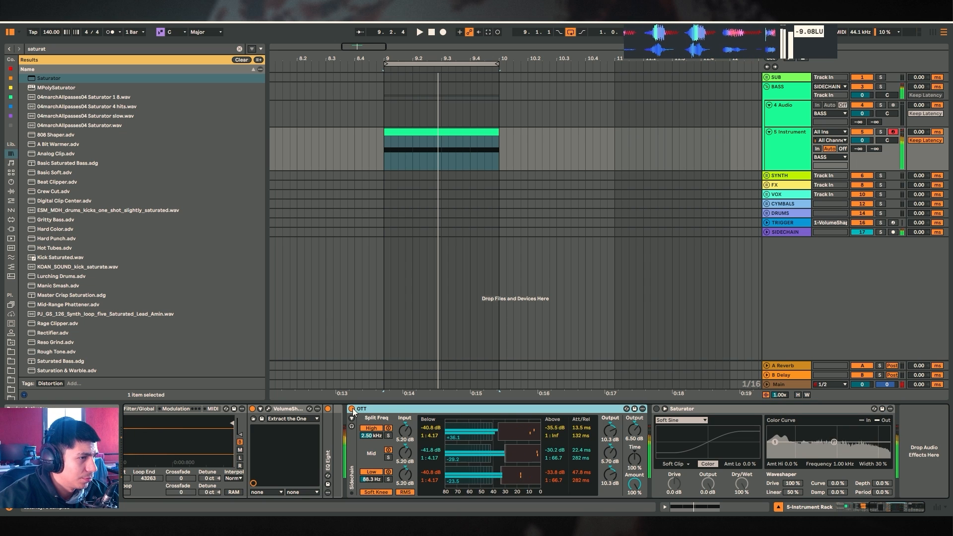
key(space)
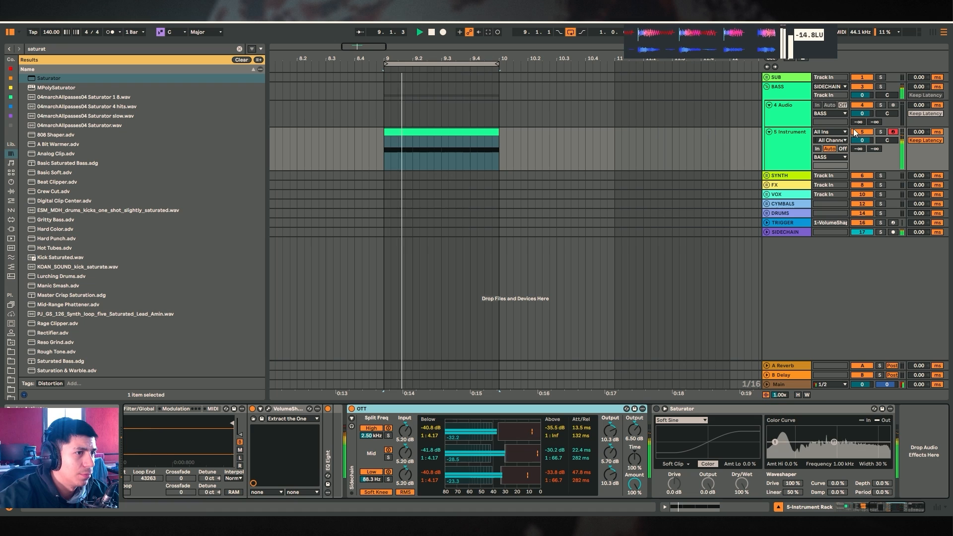
click(881, 132)
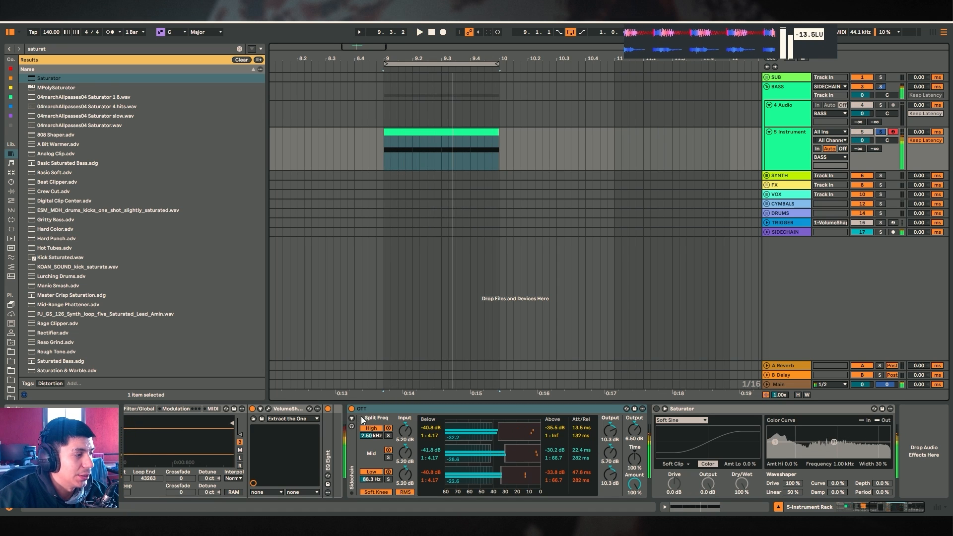
click(658, 411)
key(space)
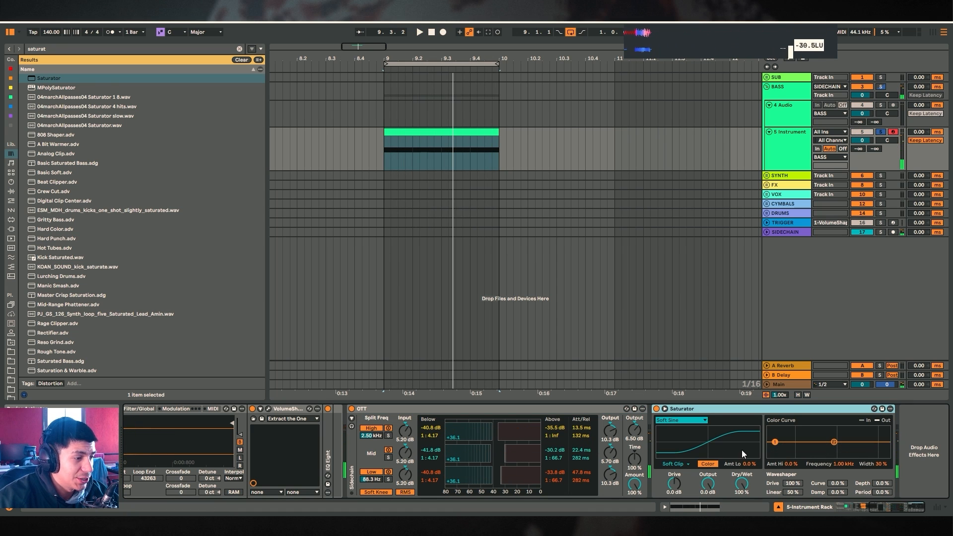
Set the Saturator's drive to 3 dB and audition the looping clip
click(674, 483)
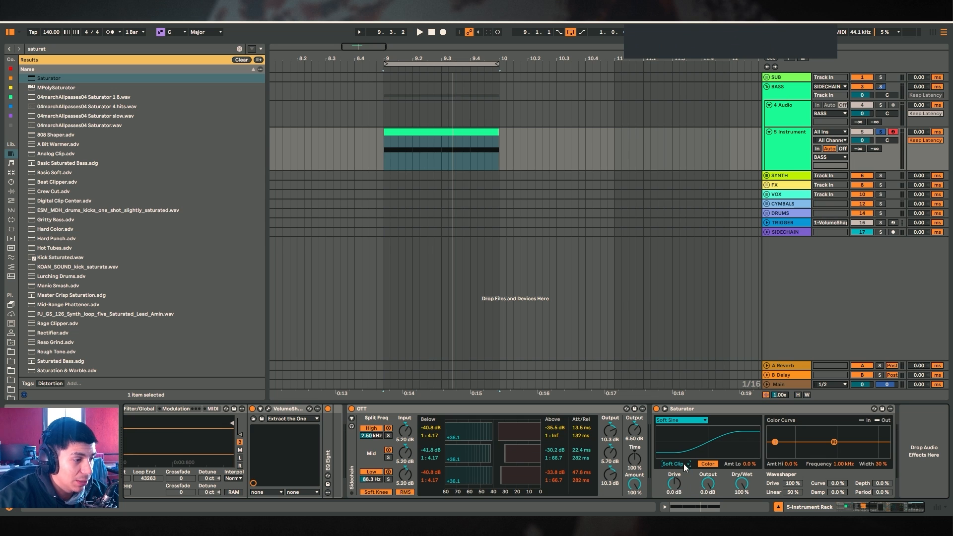
key(space)
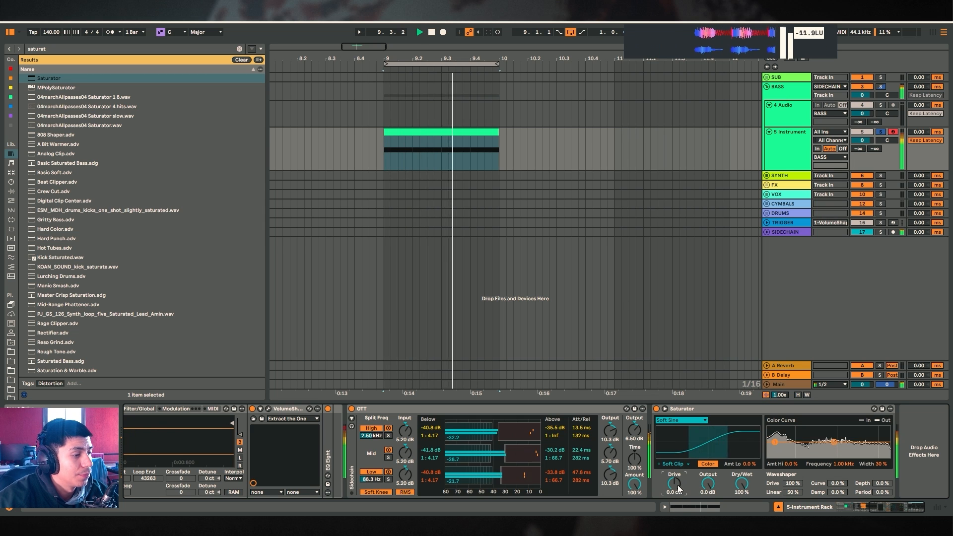
key(space)
text(3)
key(Return)
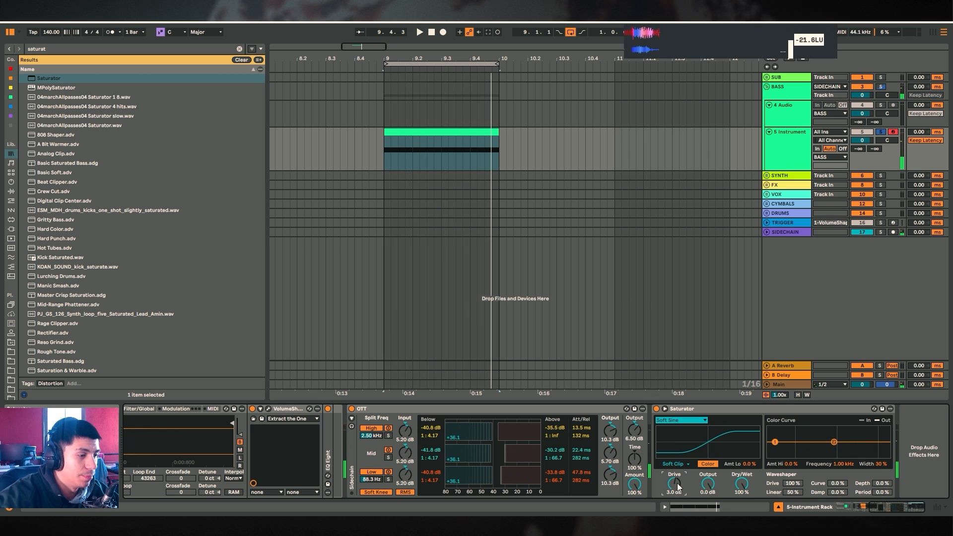
key(space)
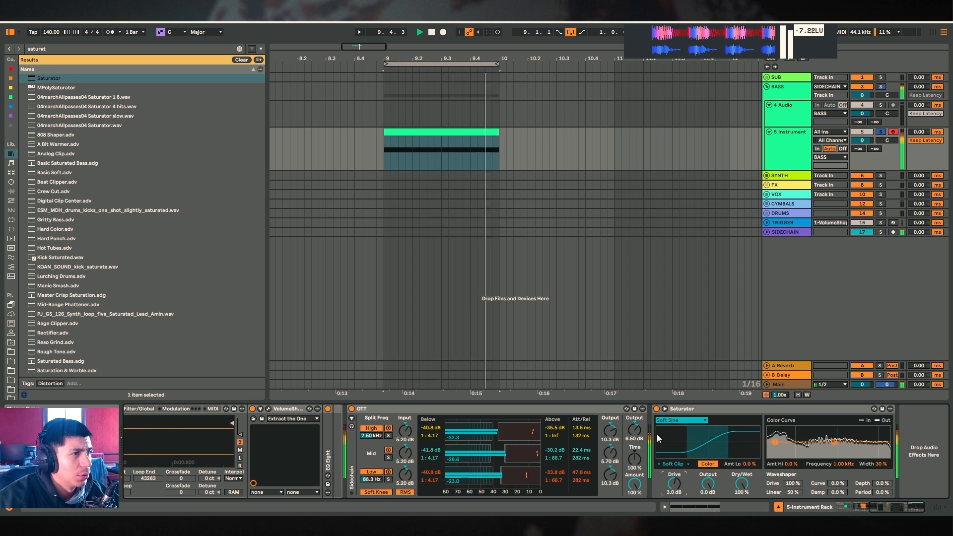
key(space)
Rename the OTT device COMPRESSION and the Saturator device DISTORTION
click(387, 409)
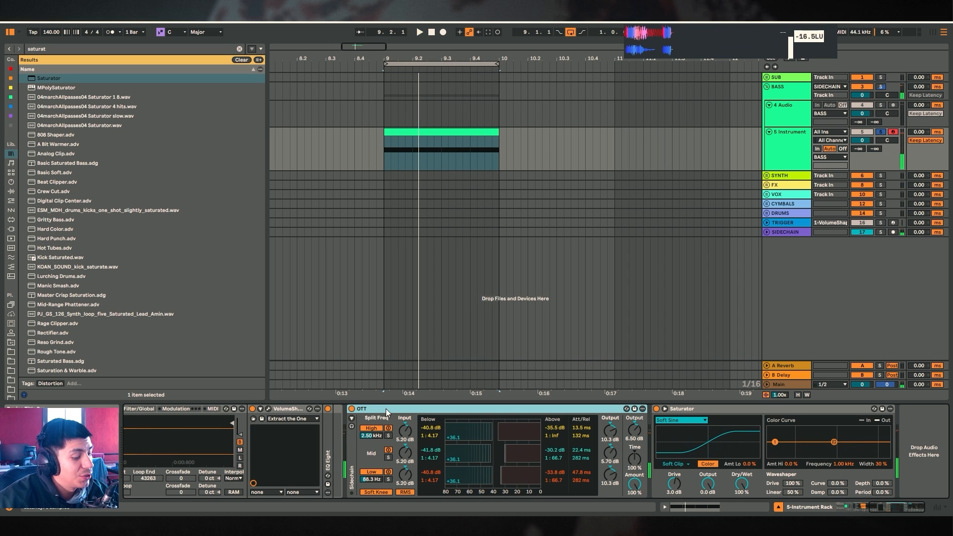
text(COMPRES)
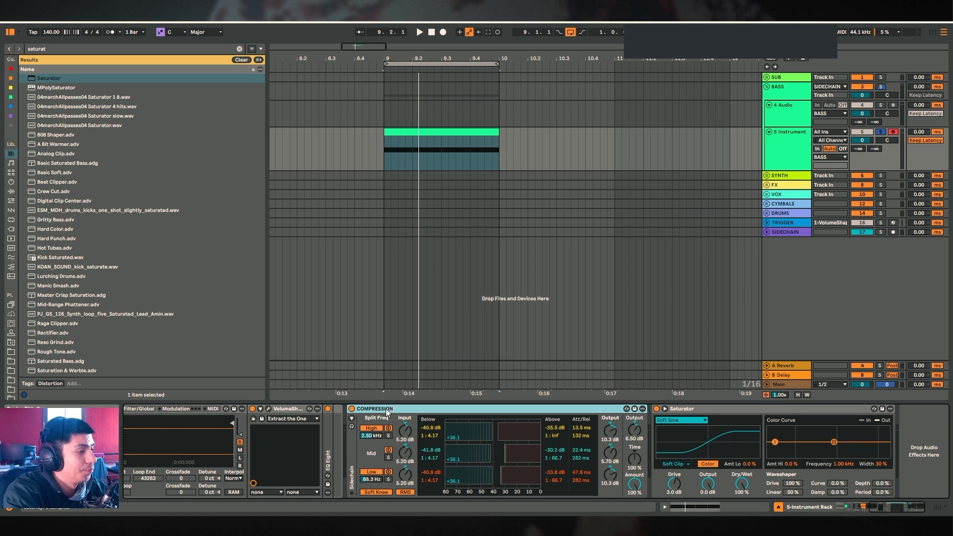
text(SION)
click(684, 408)
text(DISTORTION)
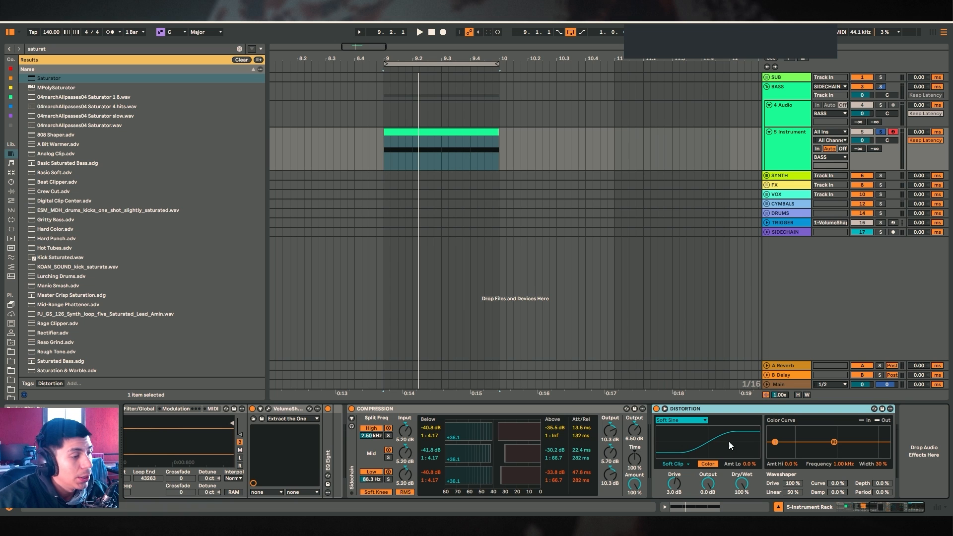
click(401, 410)
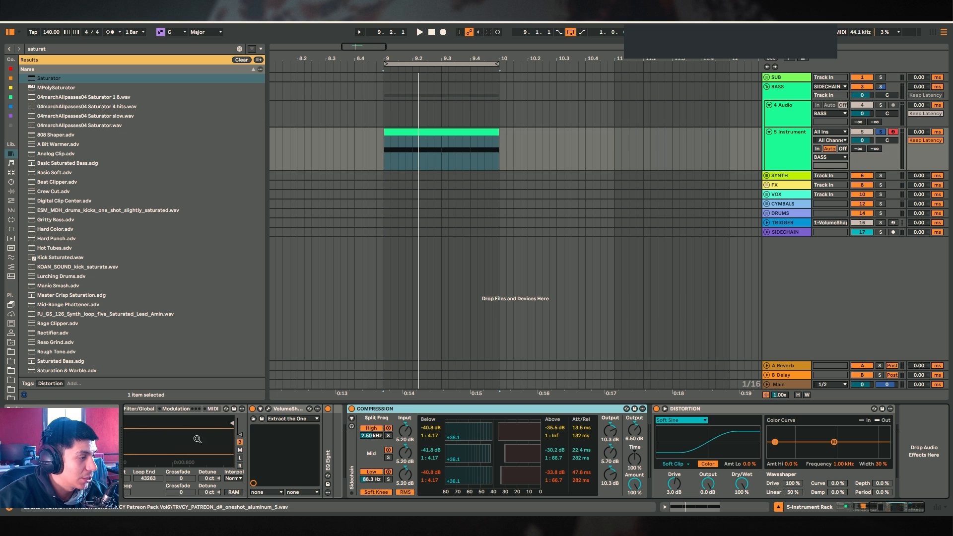
Move the DISTORTION device in front of the COMPRESSION device in the MID chain
click(875, 505)
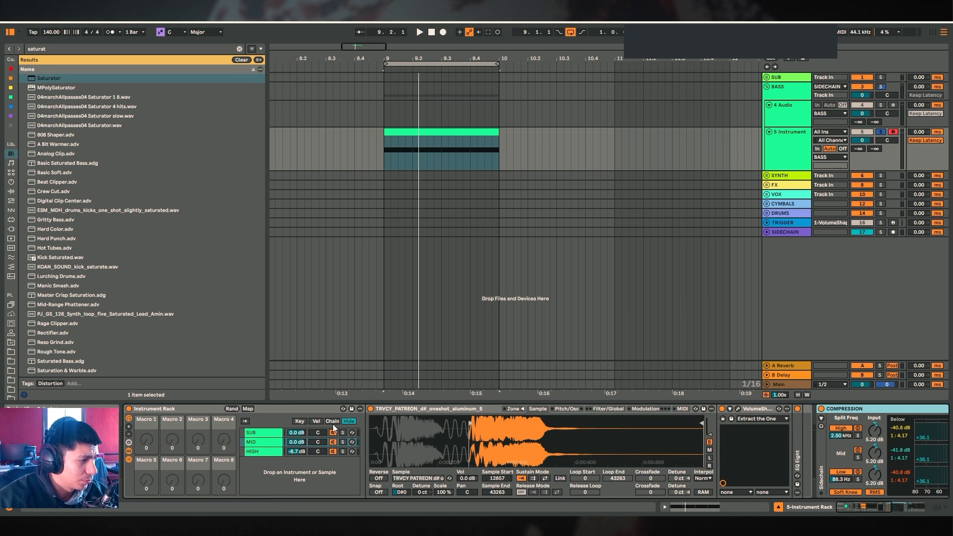
click(874, 504)
click(721, 438)
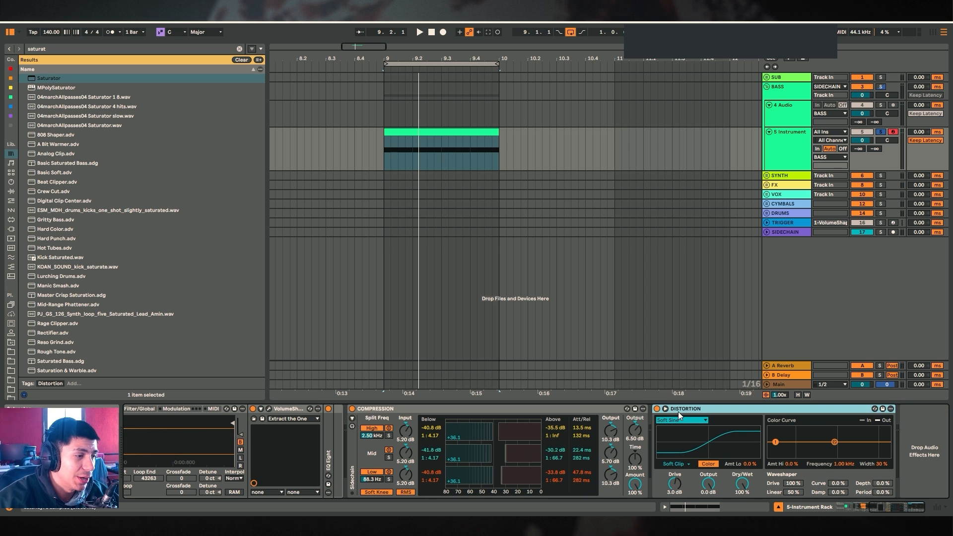
drag(579, 412, 368, 414)
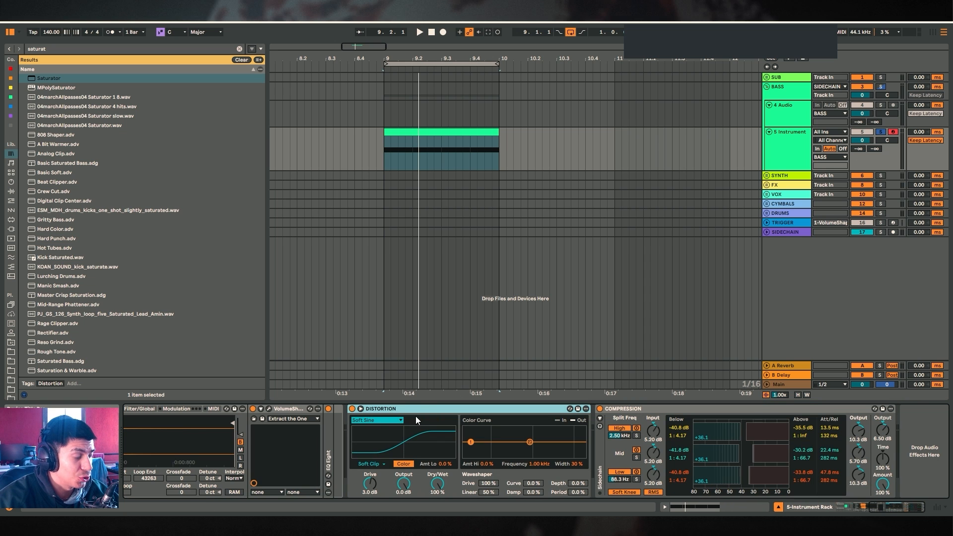
Select the SUB, MID and HIGH chains in turn to compare their device chains
drag(884, 506, 851, 507)
click(264, 433)
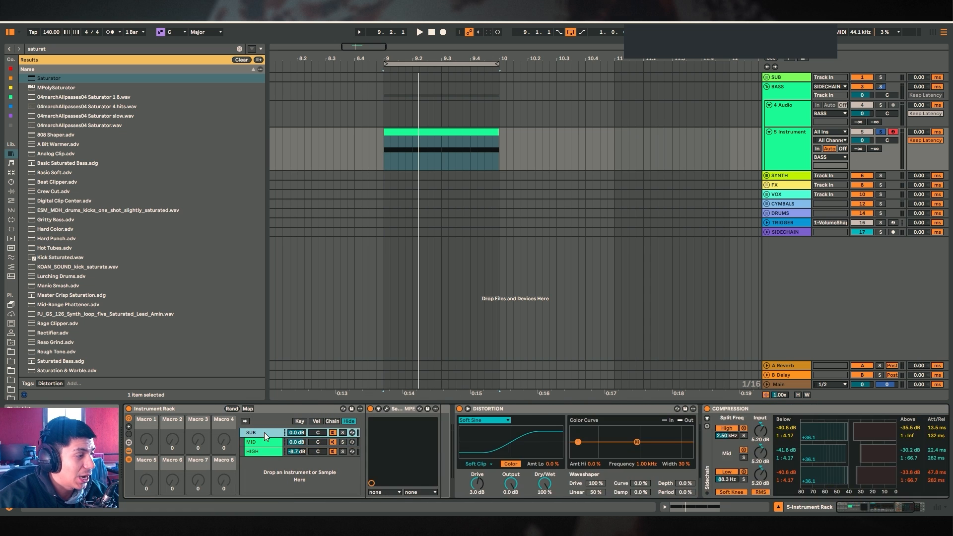
click(264, 442)
click(265, 452)
click(269, 434)
mouse_move(858, 506)
mouse_down()
mouse_move(875, 507)
mouse_move(865, 510)
mouse_up()
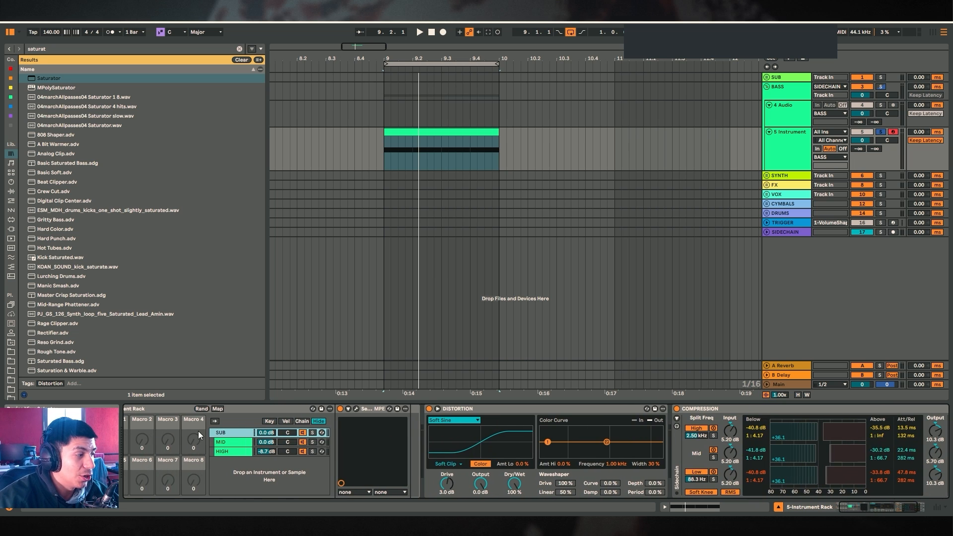
click(476, 410)
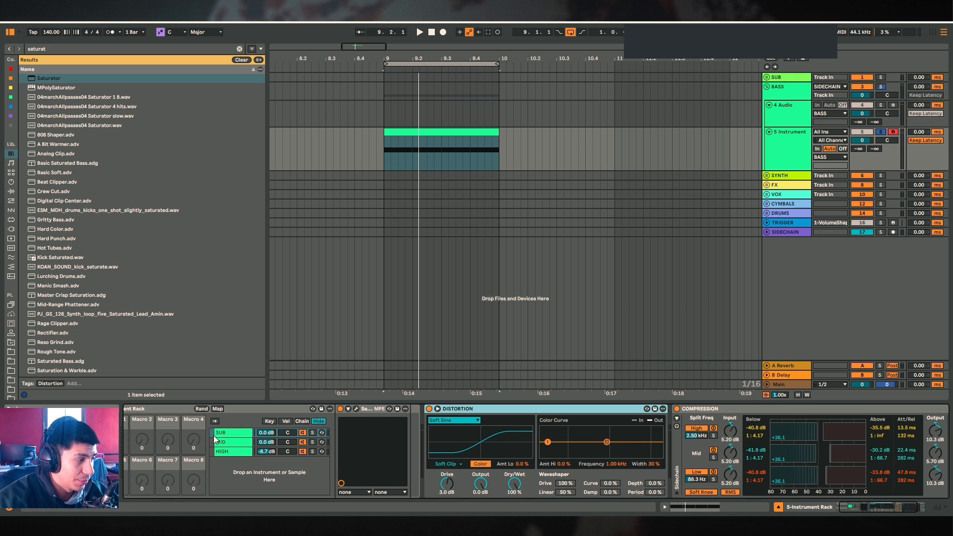
Adjust the DISTORTION drive while auditioning the looping clip, settling on about 6.3 dB
key(space)
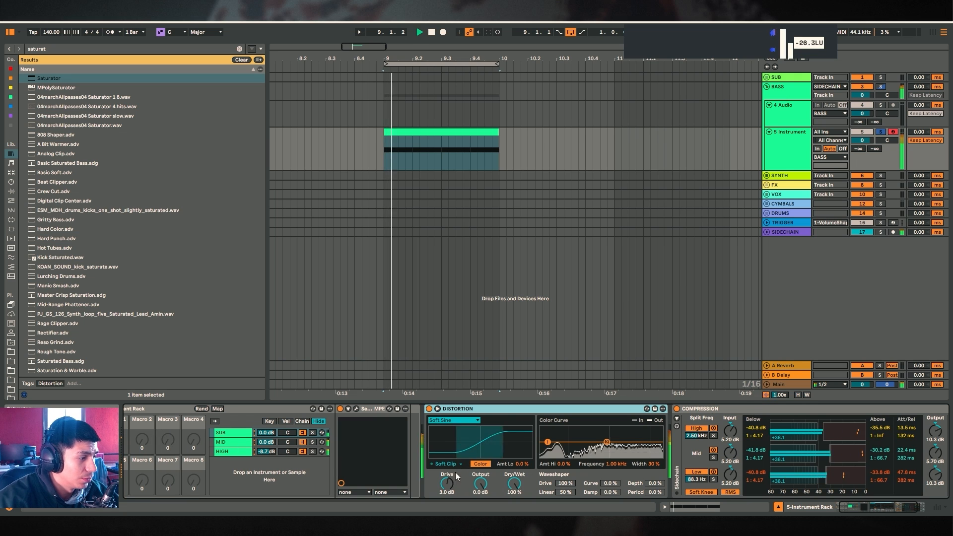
drag(447, 488, 447, 455)
key(space)
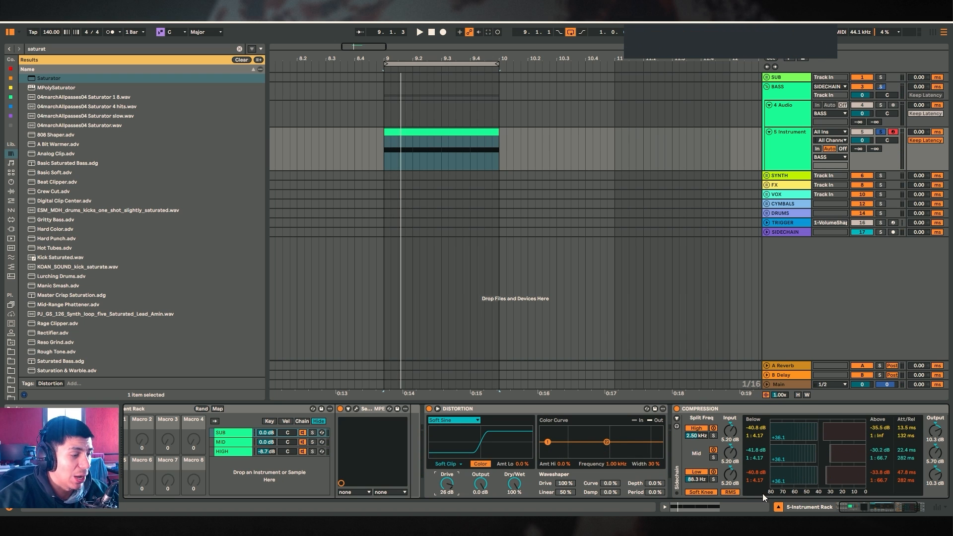
scroll(763, 493, right, 2)
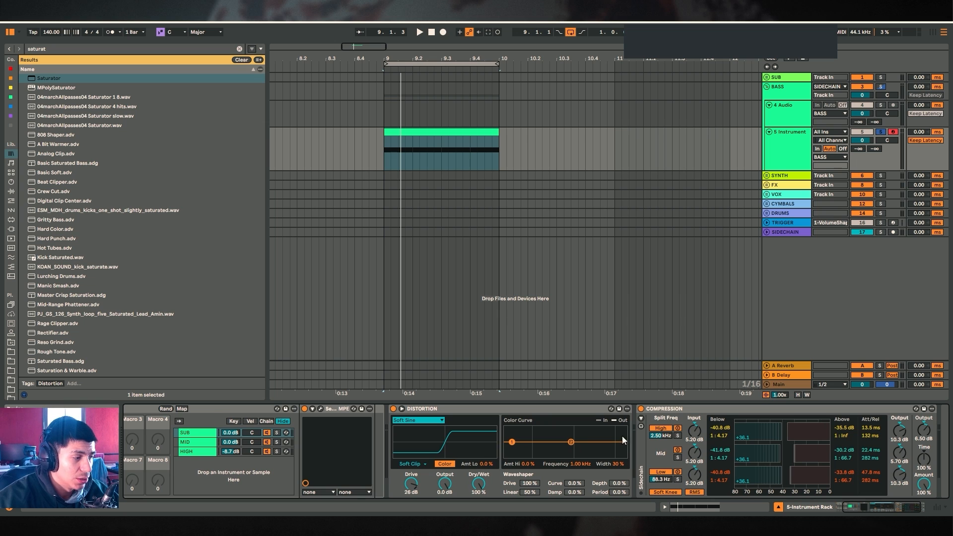
click(663, 412)
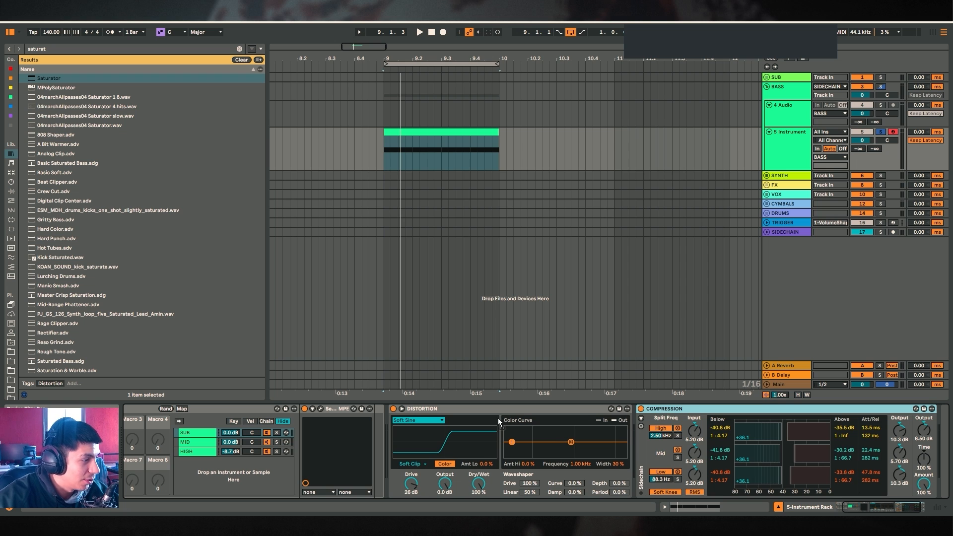
drag(498, 419, 884, 431)
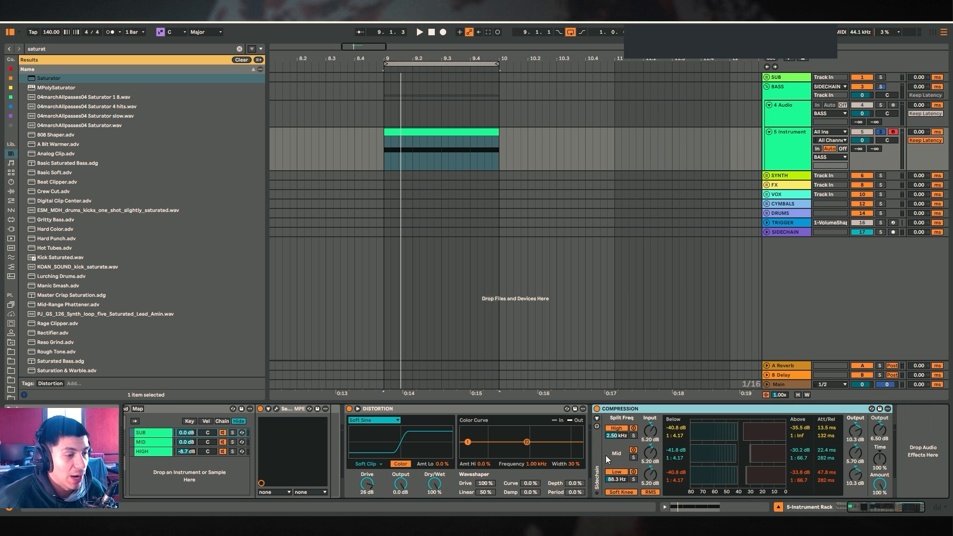
drag(367, 485, 367, 511)
key(space)
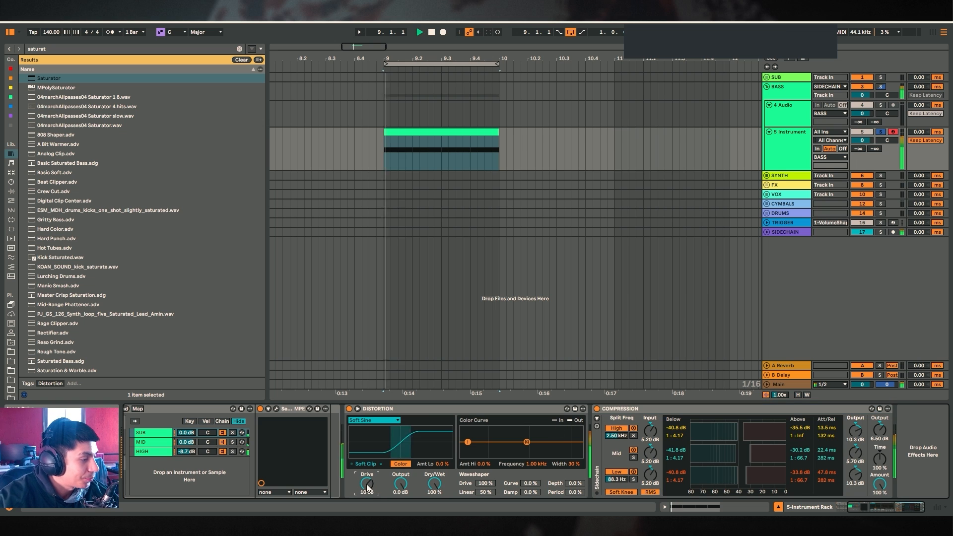
key(space)
key(space)
key(space)
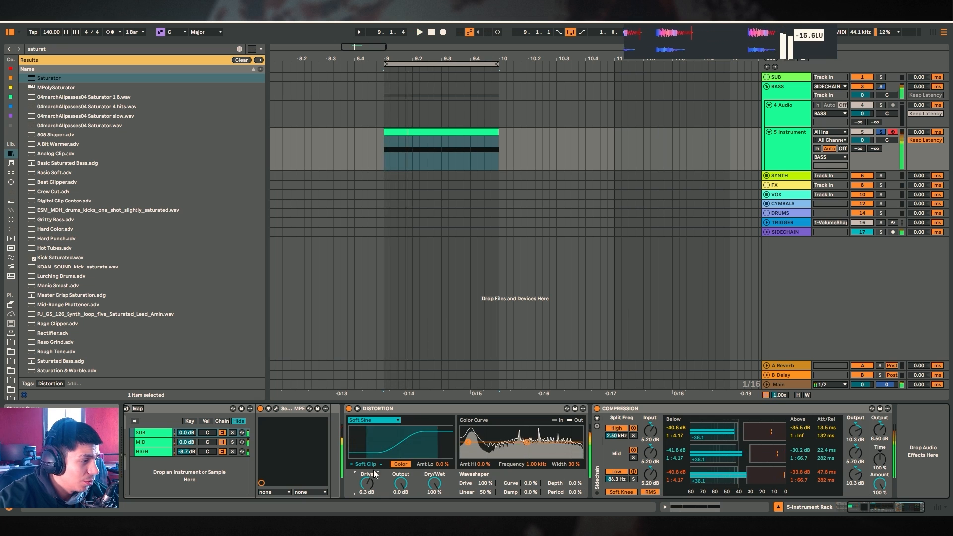
key(space)
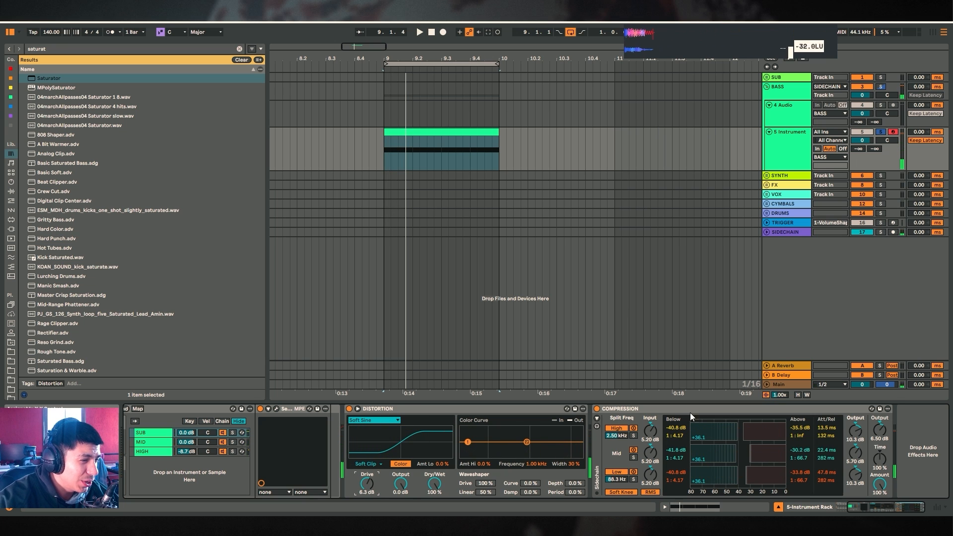
key(space)
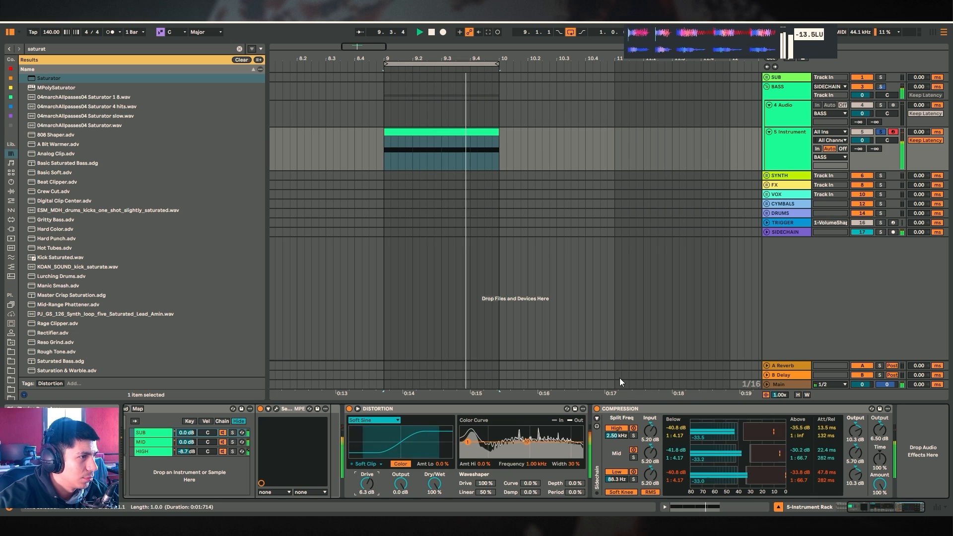
key(space)
Move the DISTORTION device back after the COMPRESSION device and audition the clip
drag(377, 409, 817, 445)
key(space)
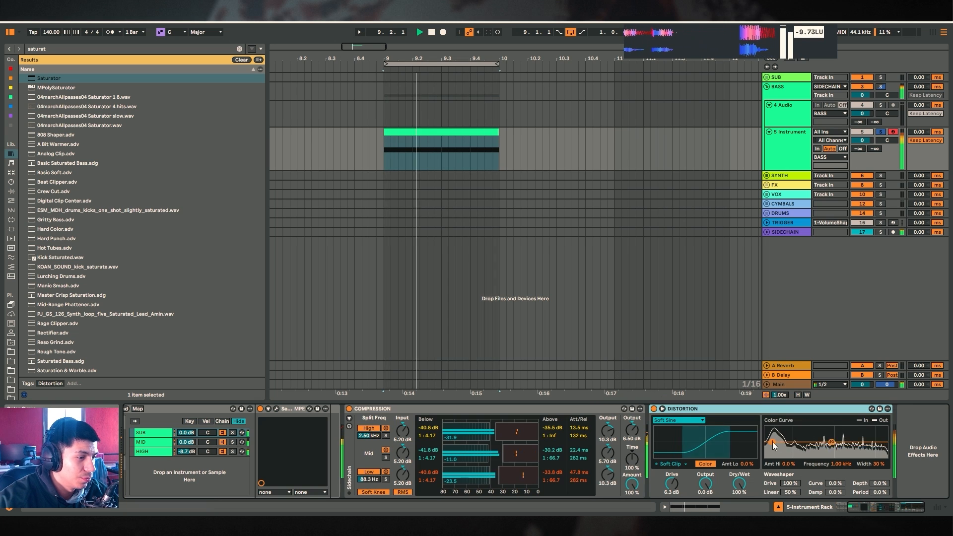
key(space)
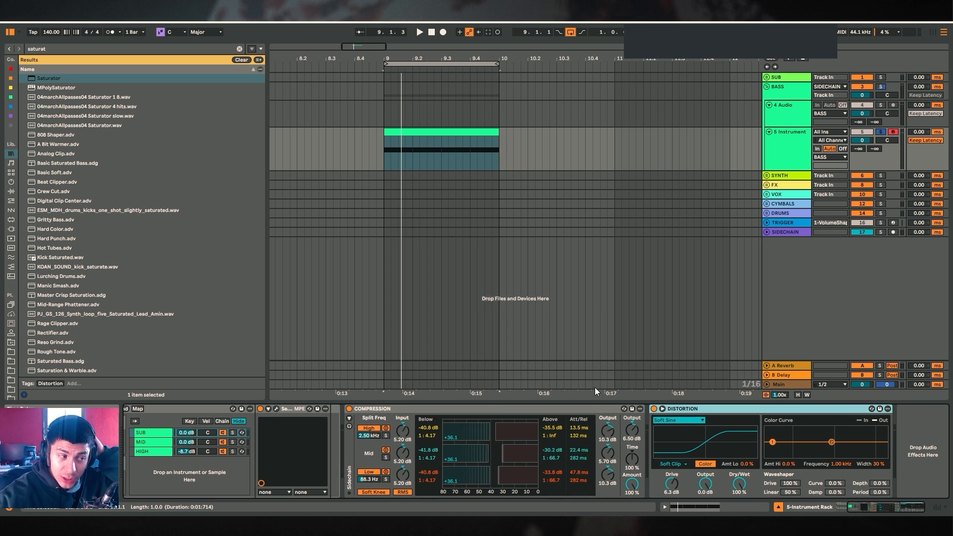
Select both the COMPRESSION and DISTORTION devices and group them into an Audio Effect Rack
click(432, 410)
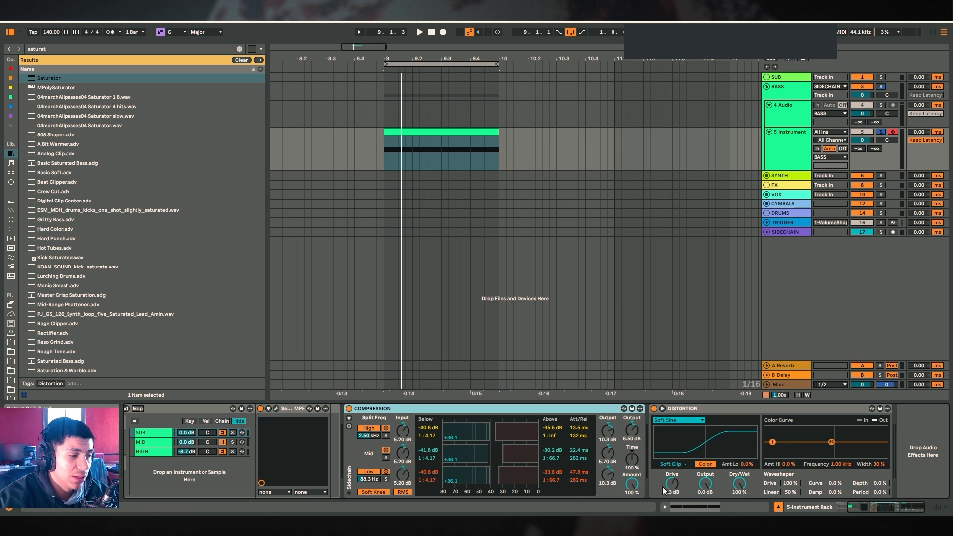
click(639, 489)
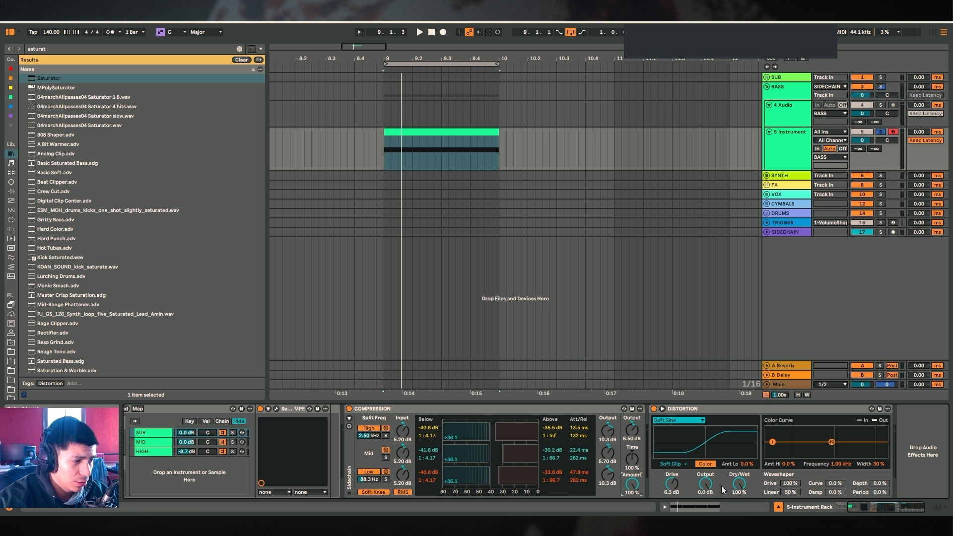
drag(740, 484, 740, 473)
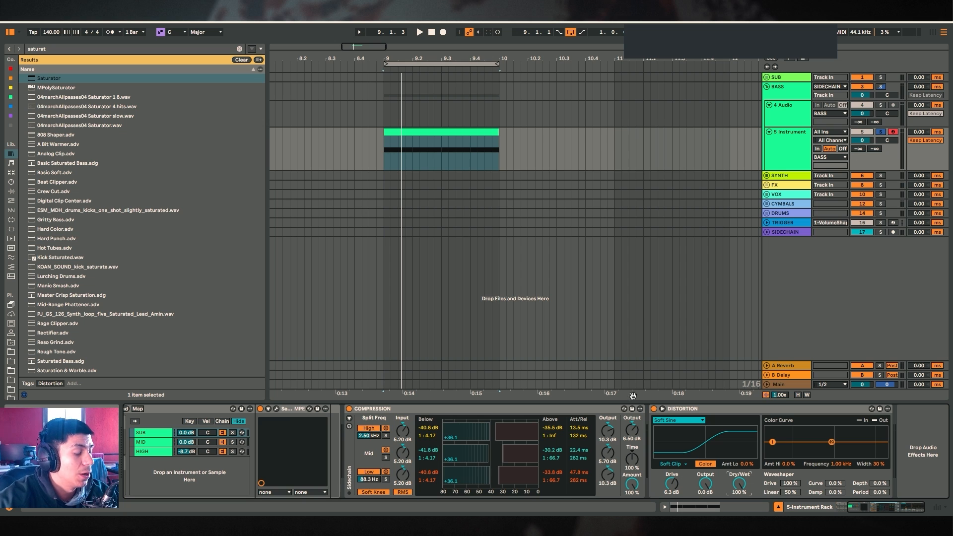
click(685, 410)
click(471, 409)
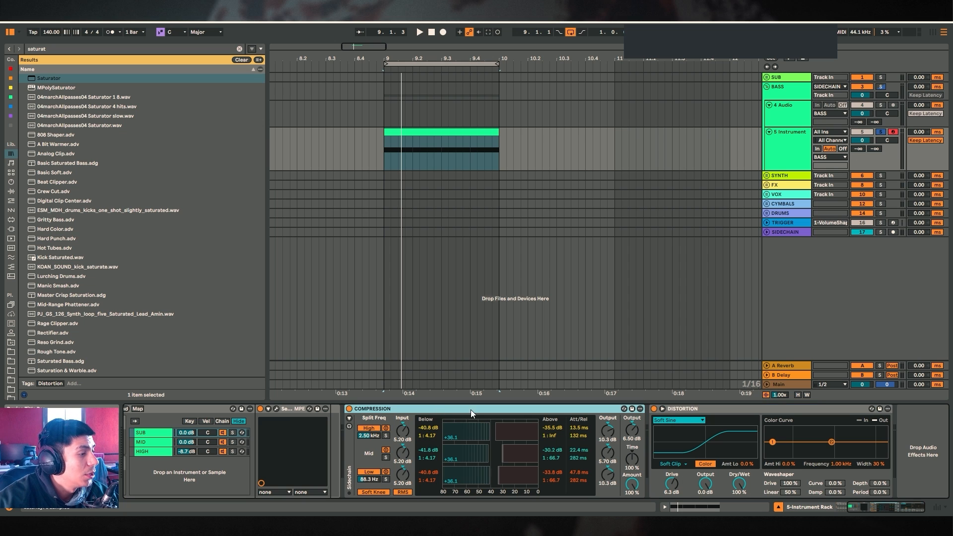
shift+click(675, 409)
key(ctrl+g)
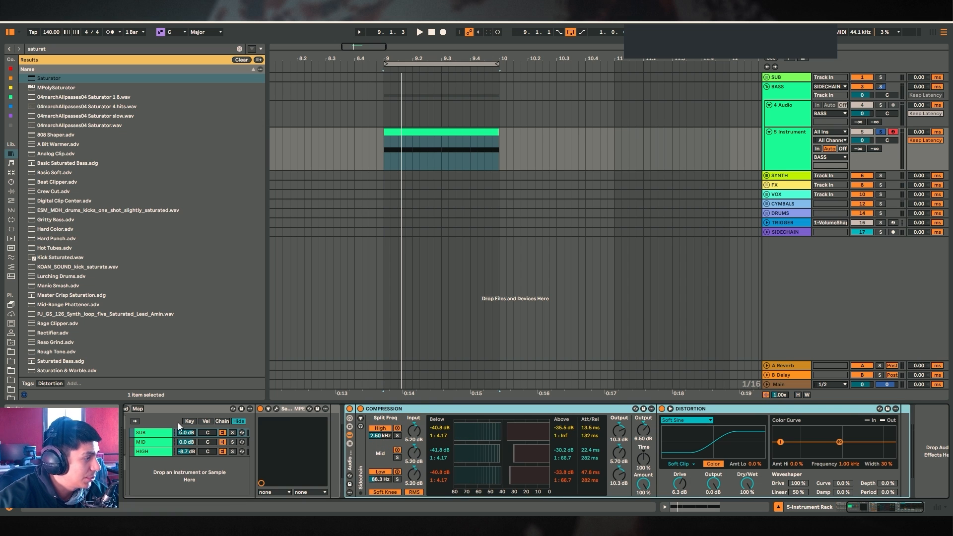
Select the SUB, MID and HIGH chains together and group them into a nested Instrument Rack
drag(857, 508, 841, 509)
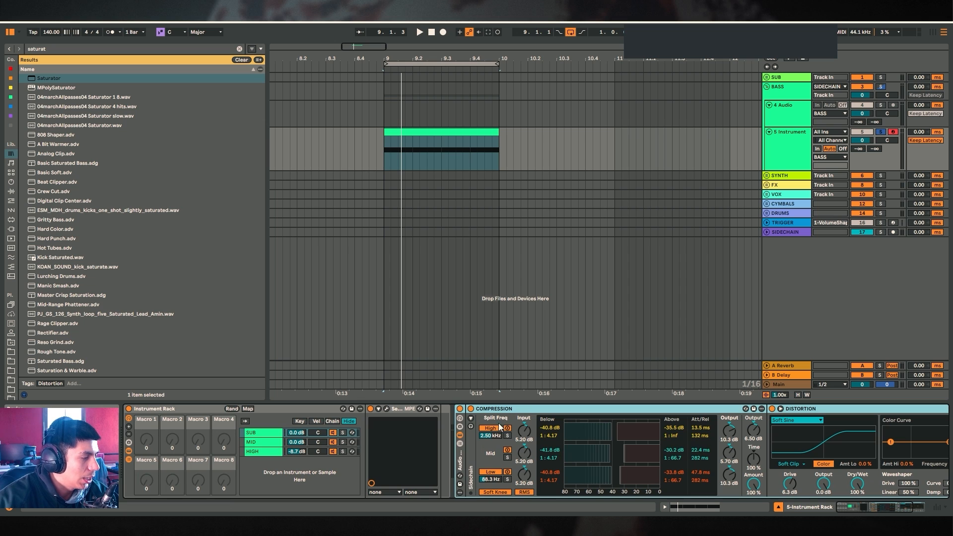
click(268, 433)
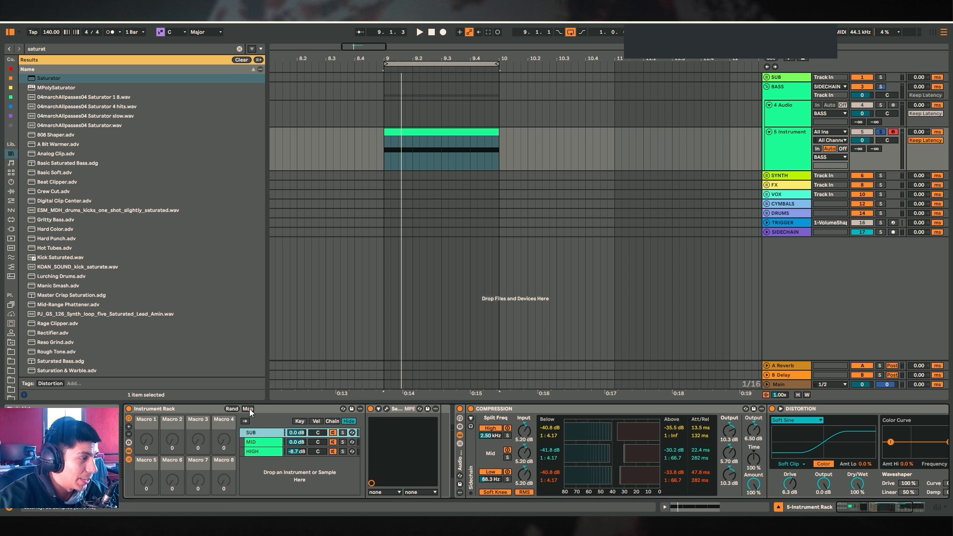
shift+click(258, 451)
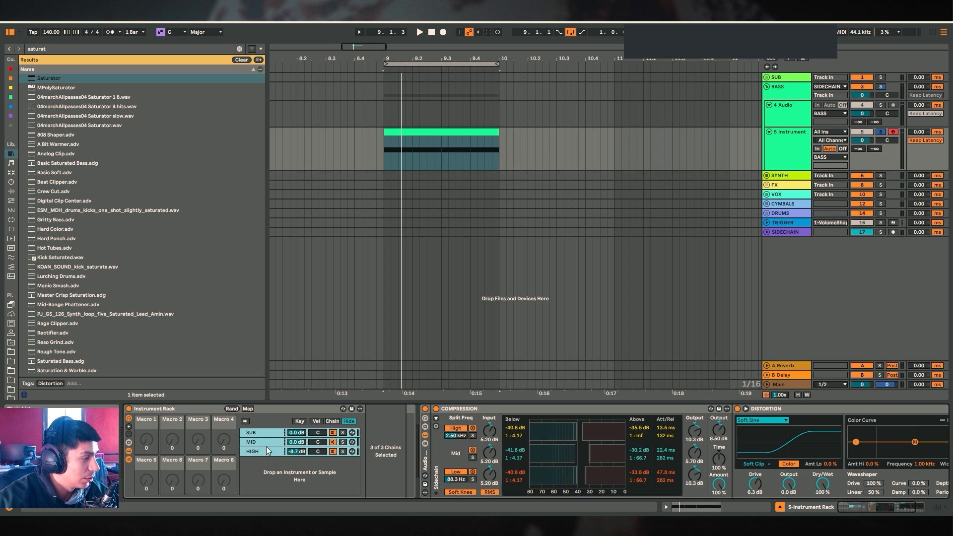
key(ctrl+g)
click(408, 408)
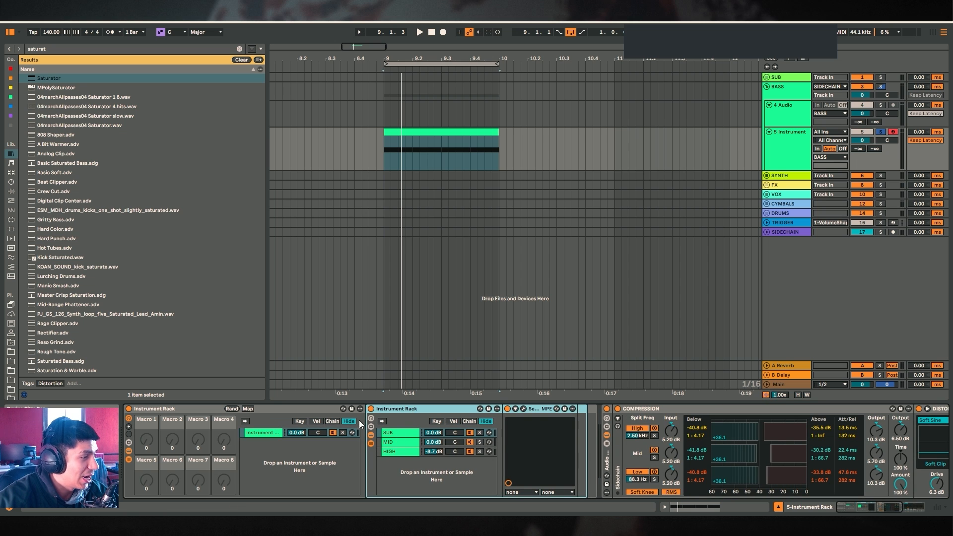
Collapse the nested Instrument Rack and expand the POST PROCESS effect rack to show its chain list
double_click(418, 410)
click(267, 436)
click(416, 411)
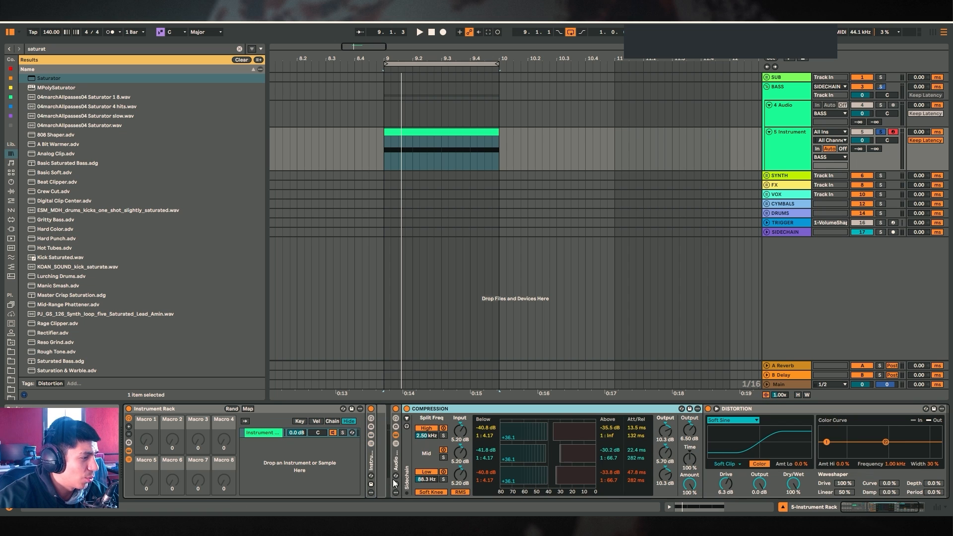
mouse_move(396, 471)
mouse_down()
mouse_move(376, 466)
mouse_move(385, 459)
mouse_up()
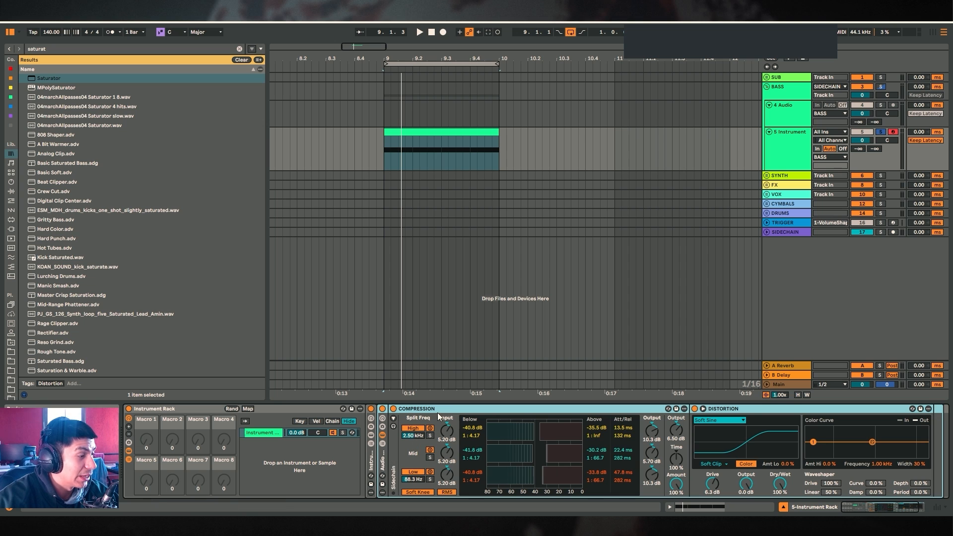
double_click(383, 451)
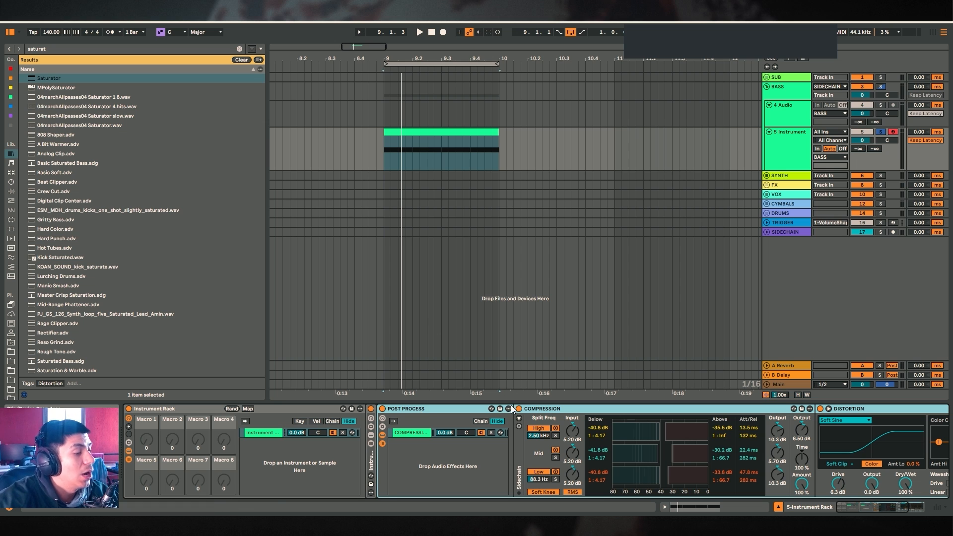
Bypass and re-enable the POST PROCESS rack while playing the clip, then collapse the COMPRESSION device
click(582, 410)
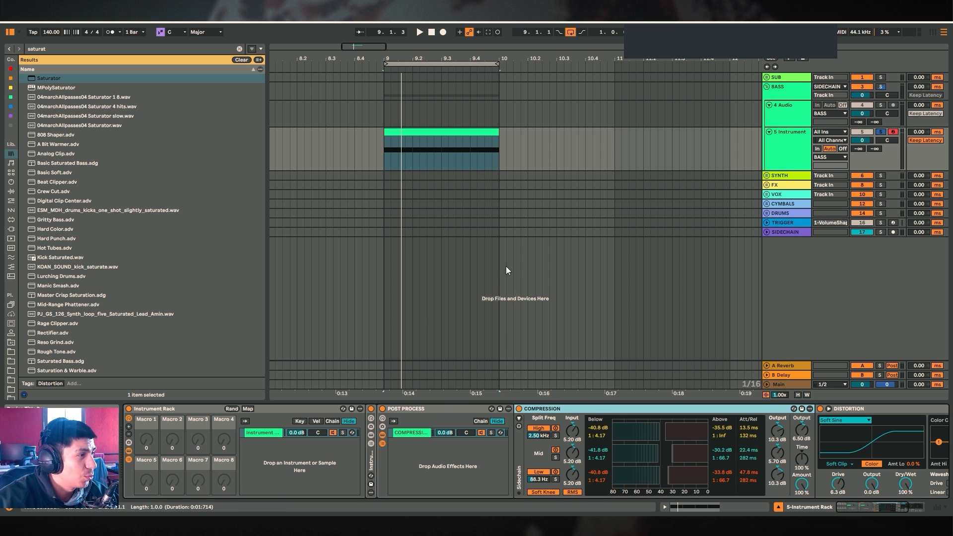
click(383, 409)
key(space)
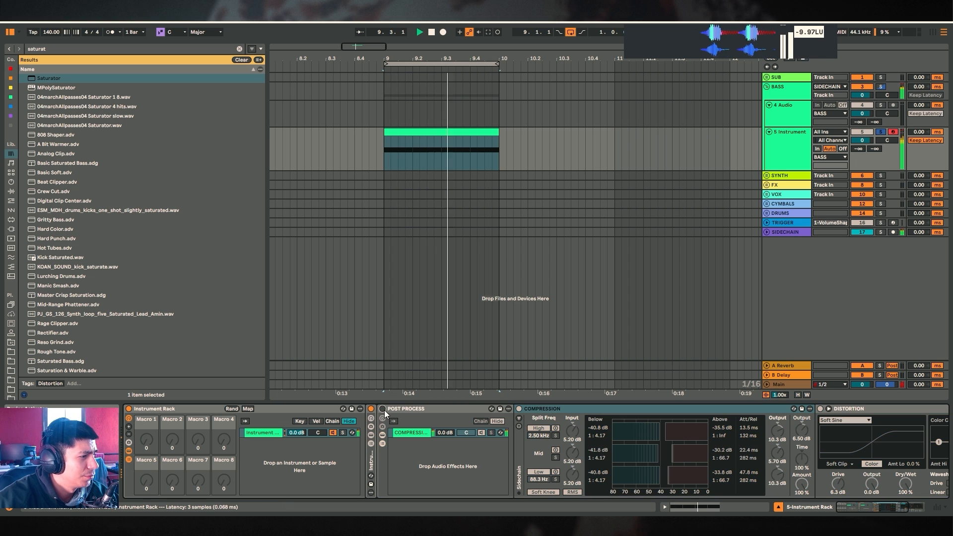
click(383, 409)
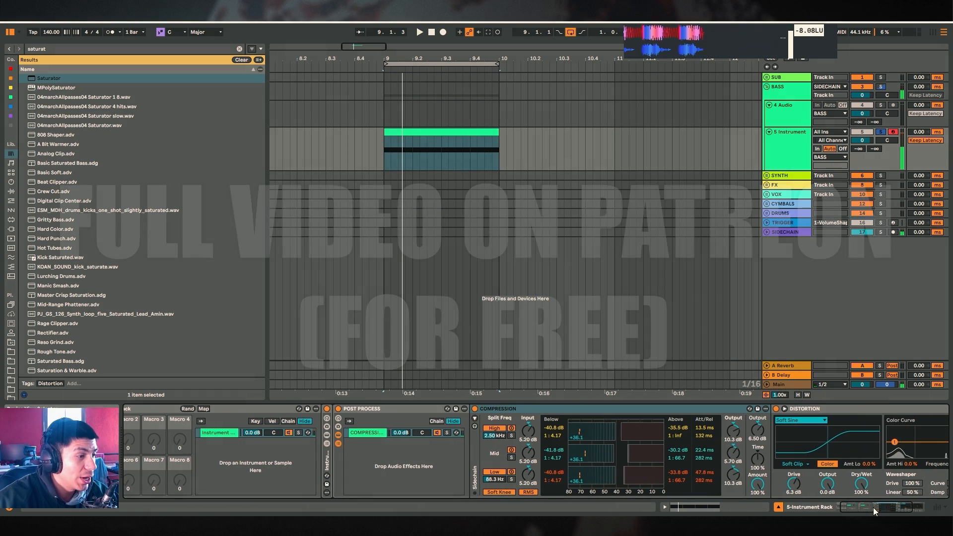
double_click(536, 409)
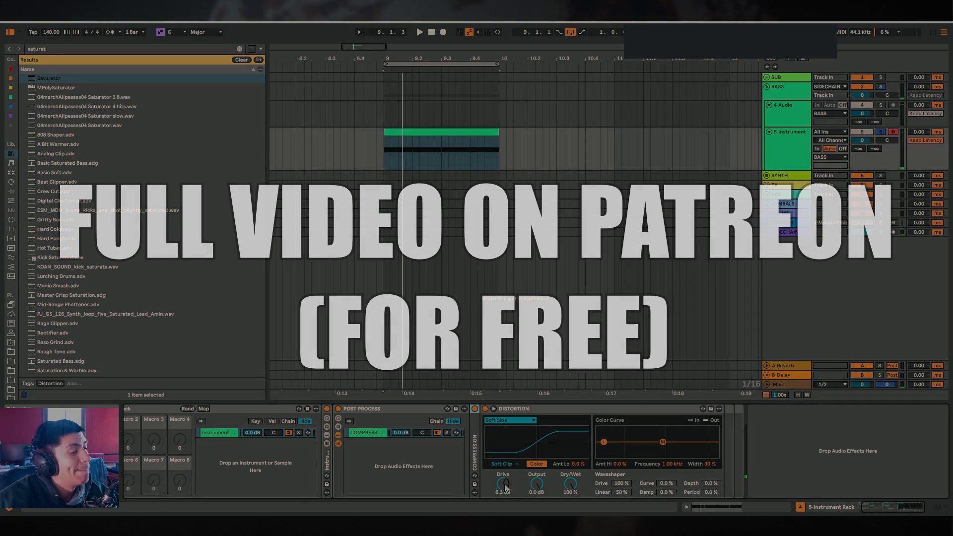